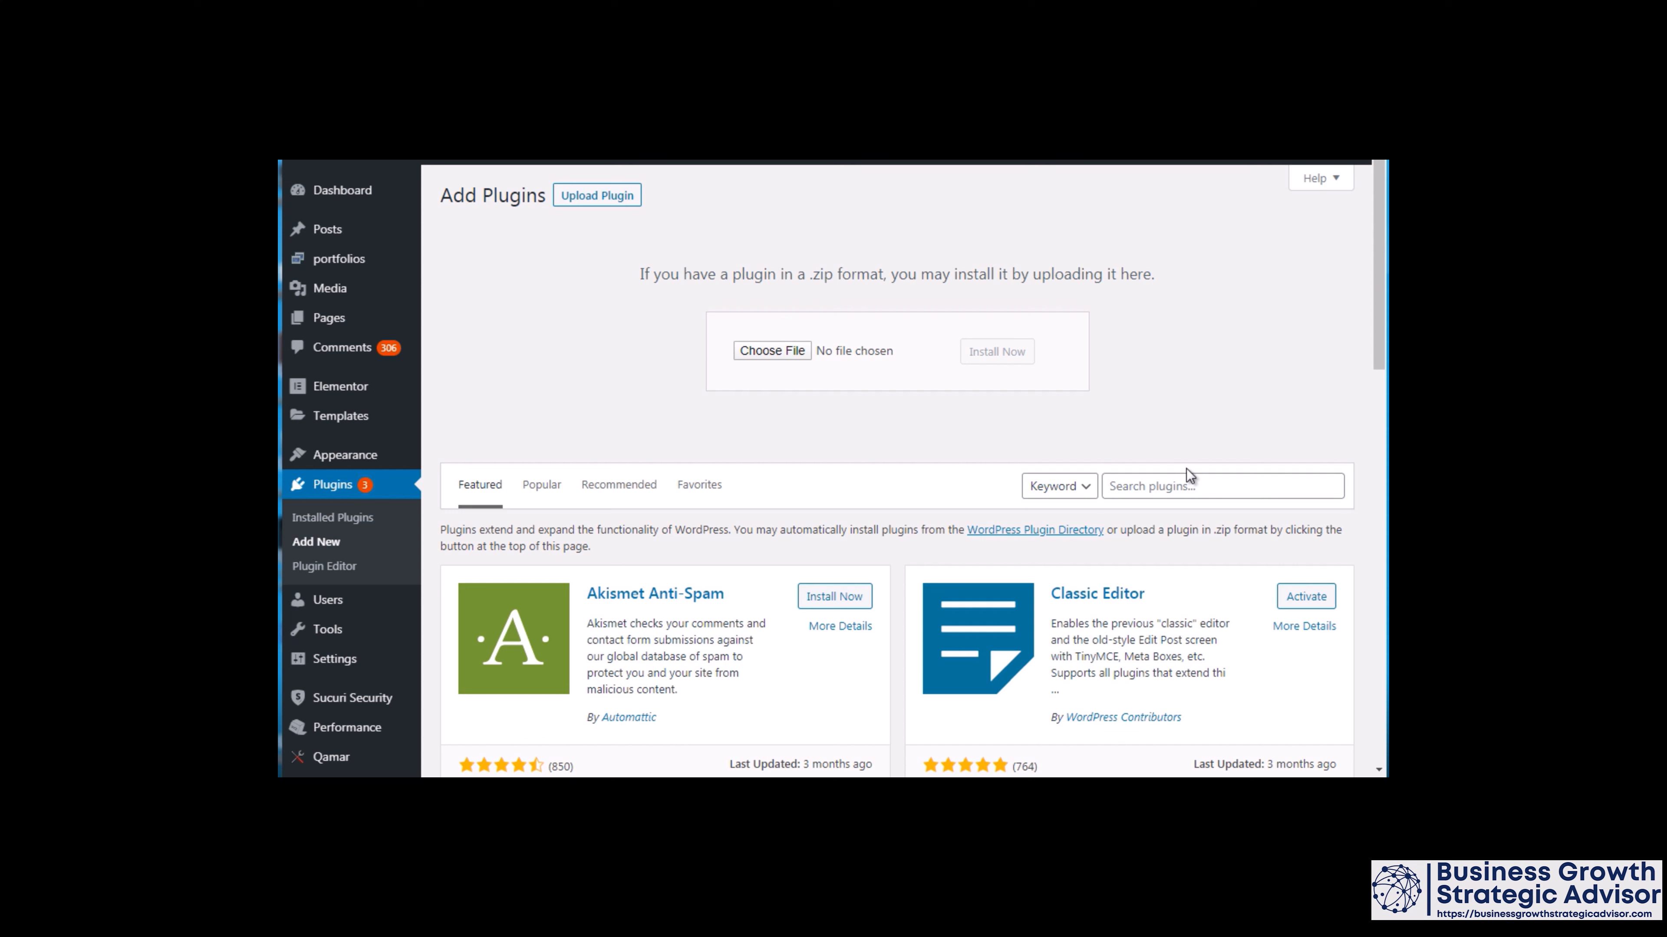
# Step: Search the plugin directory for woocommerce, and install and activate the WooCommerce plugin
pyautogui.click(1160, 487)
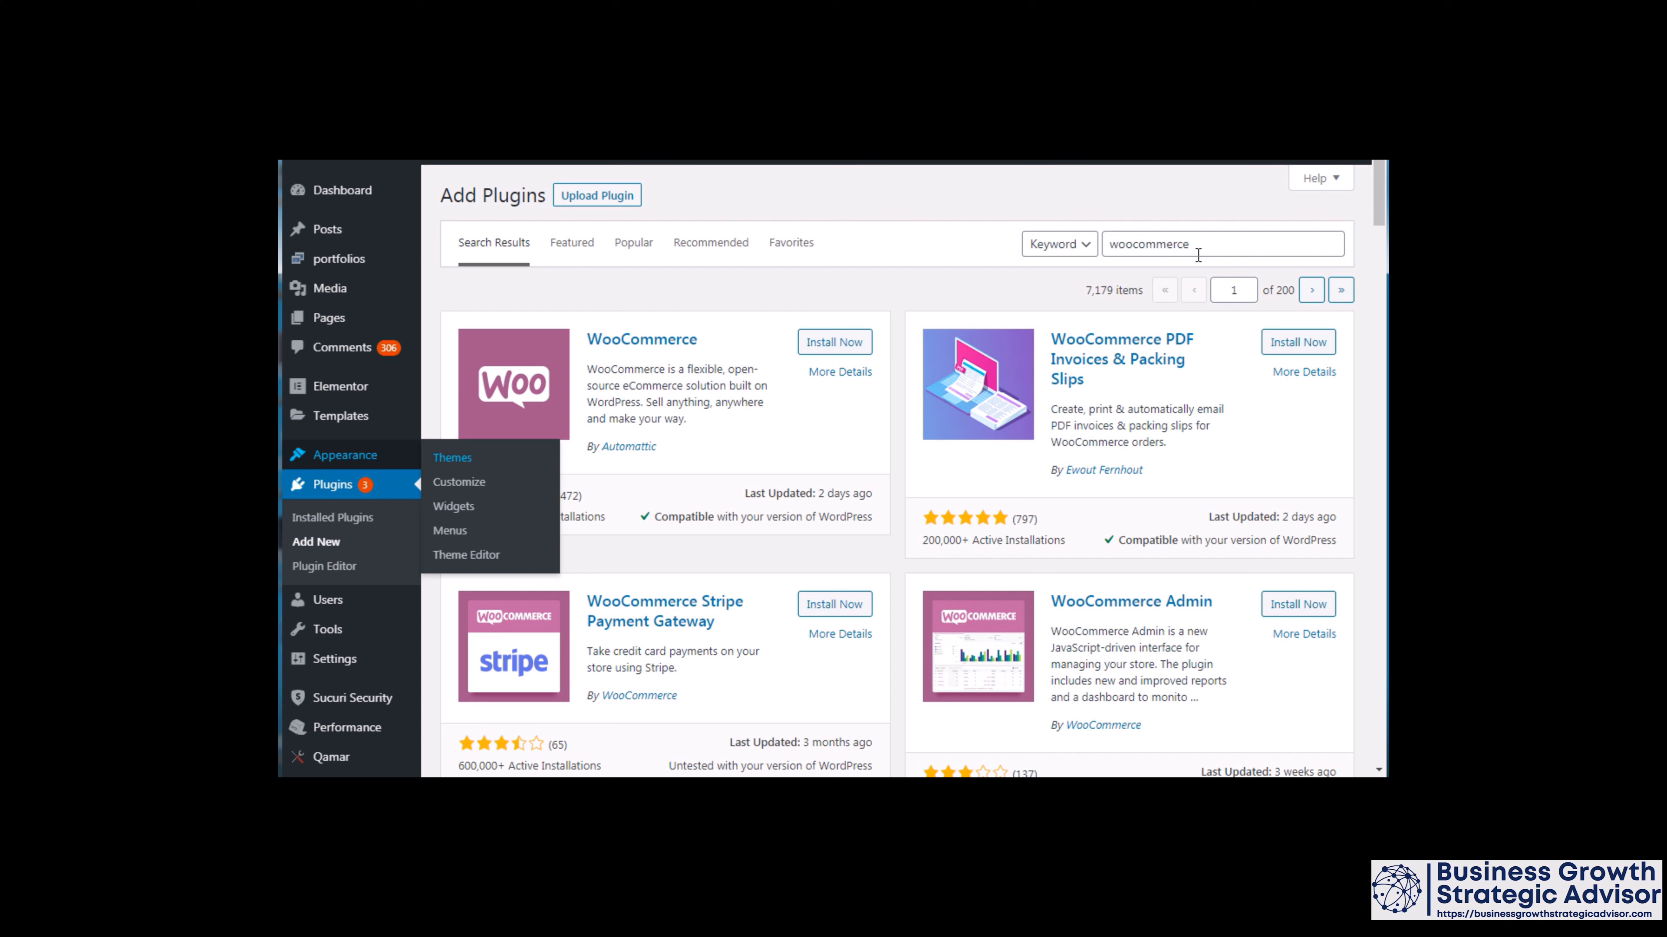
pyautogui.moveTo(1198, 254); pyautogui.dragTo(1101, 249)
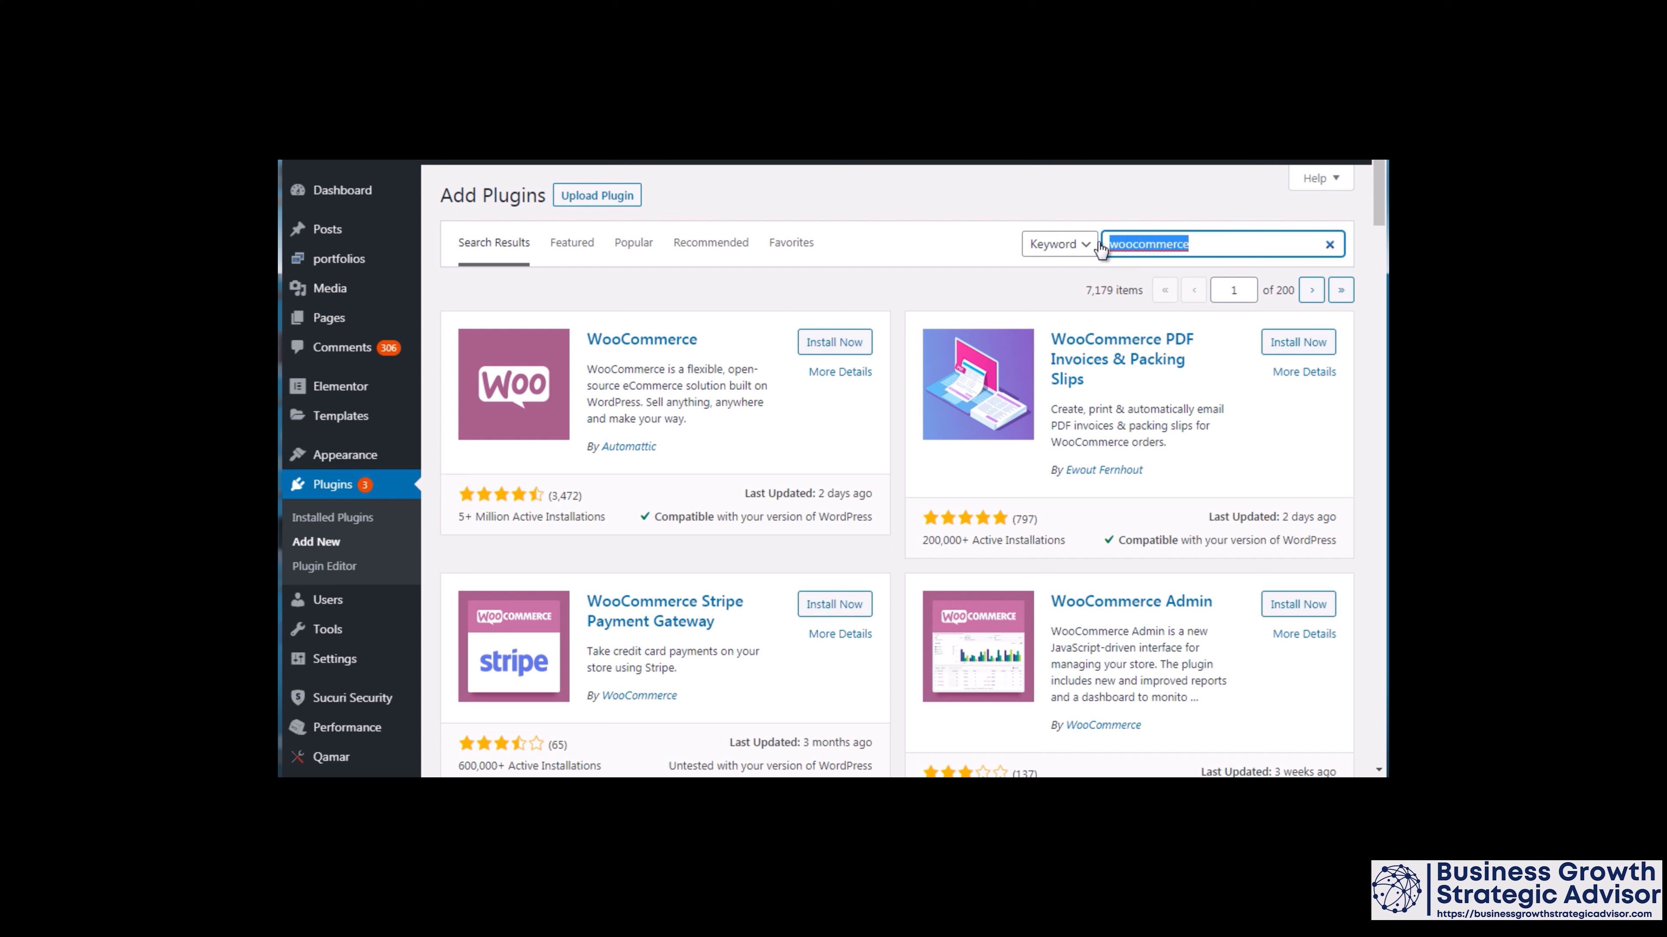
pyautogui.click(708, 294)
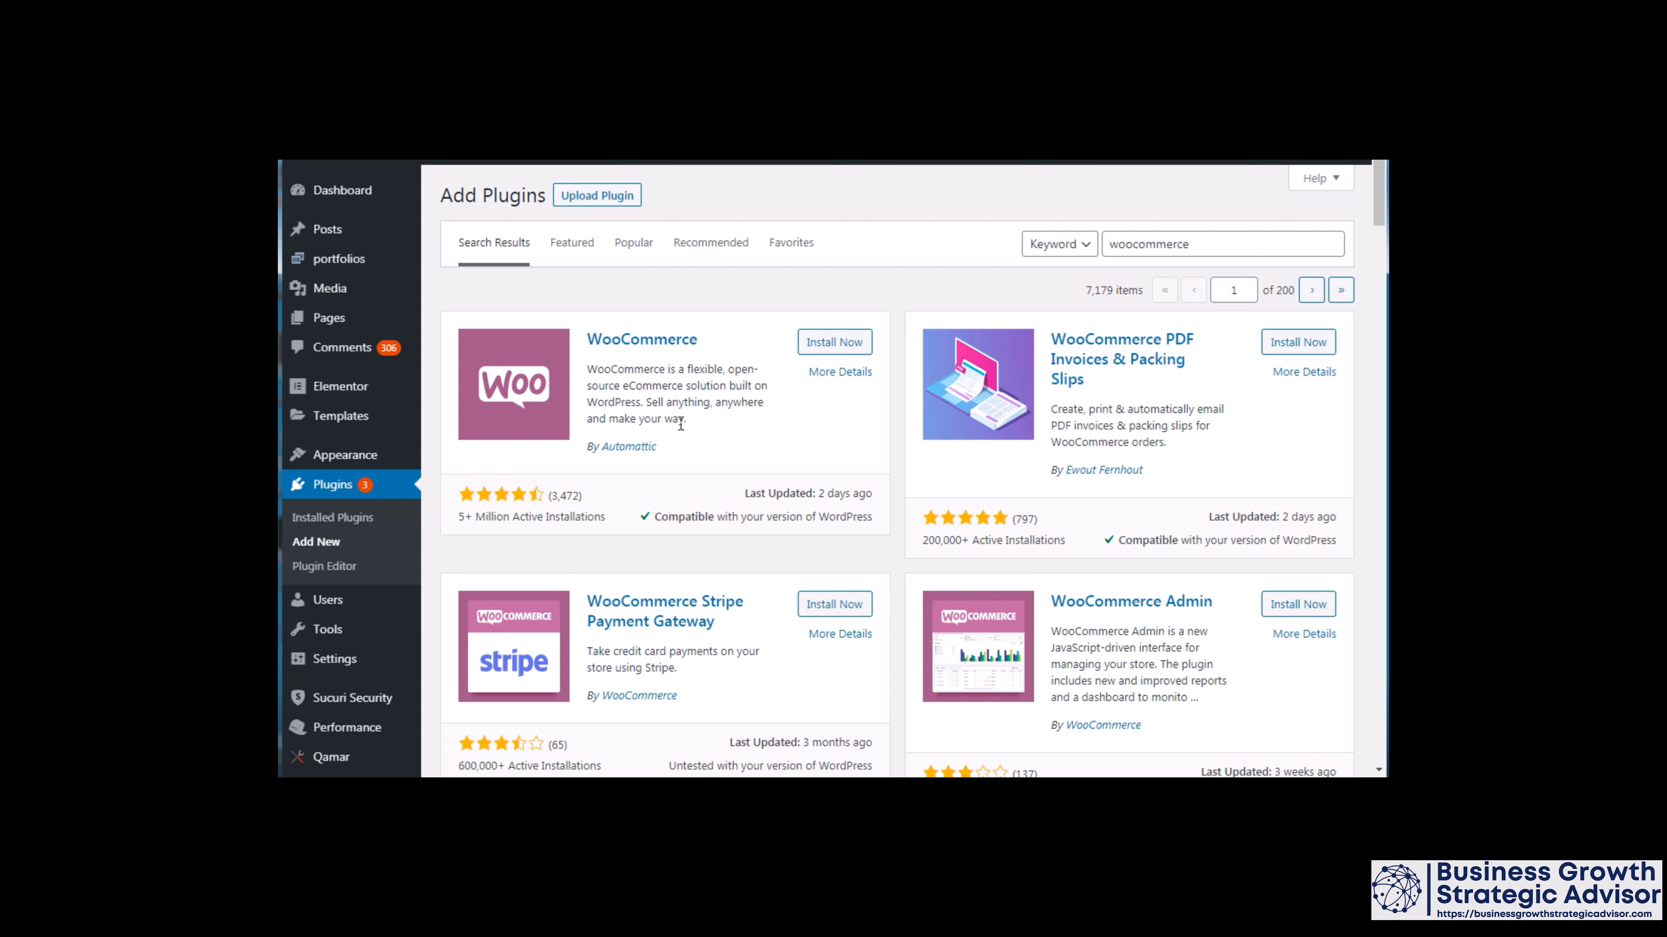
pyautogui.click(837, 346)
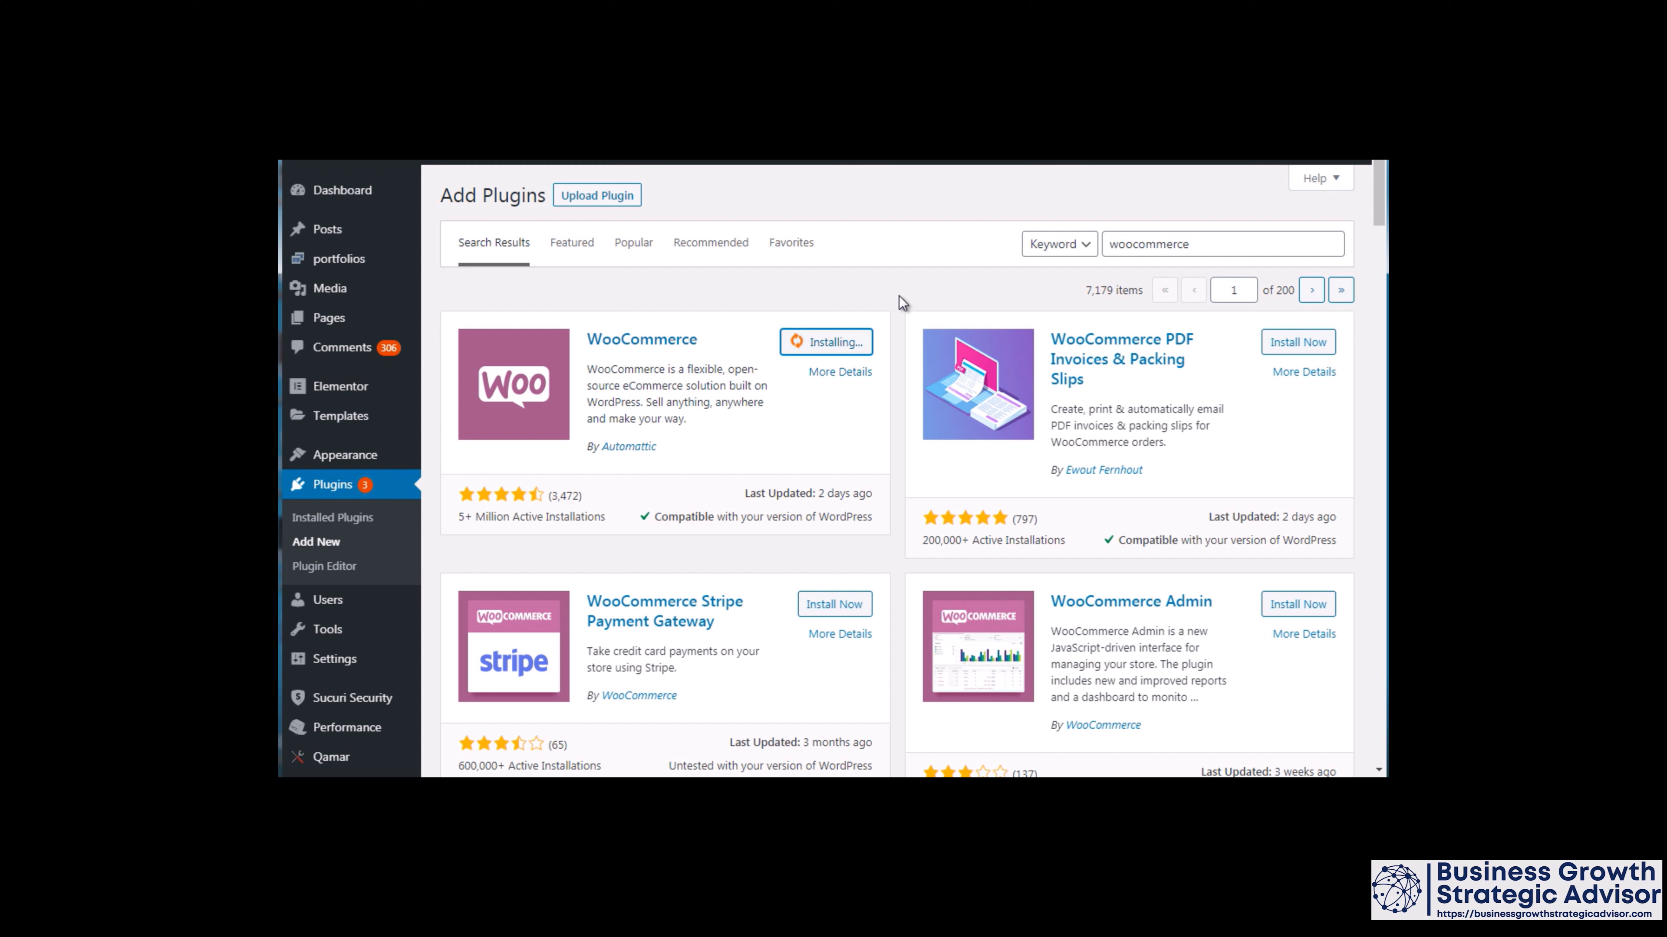
pyautogui.click(850, 342)
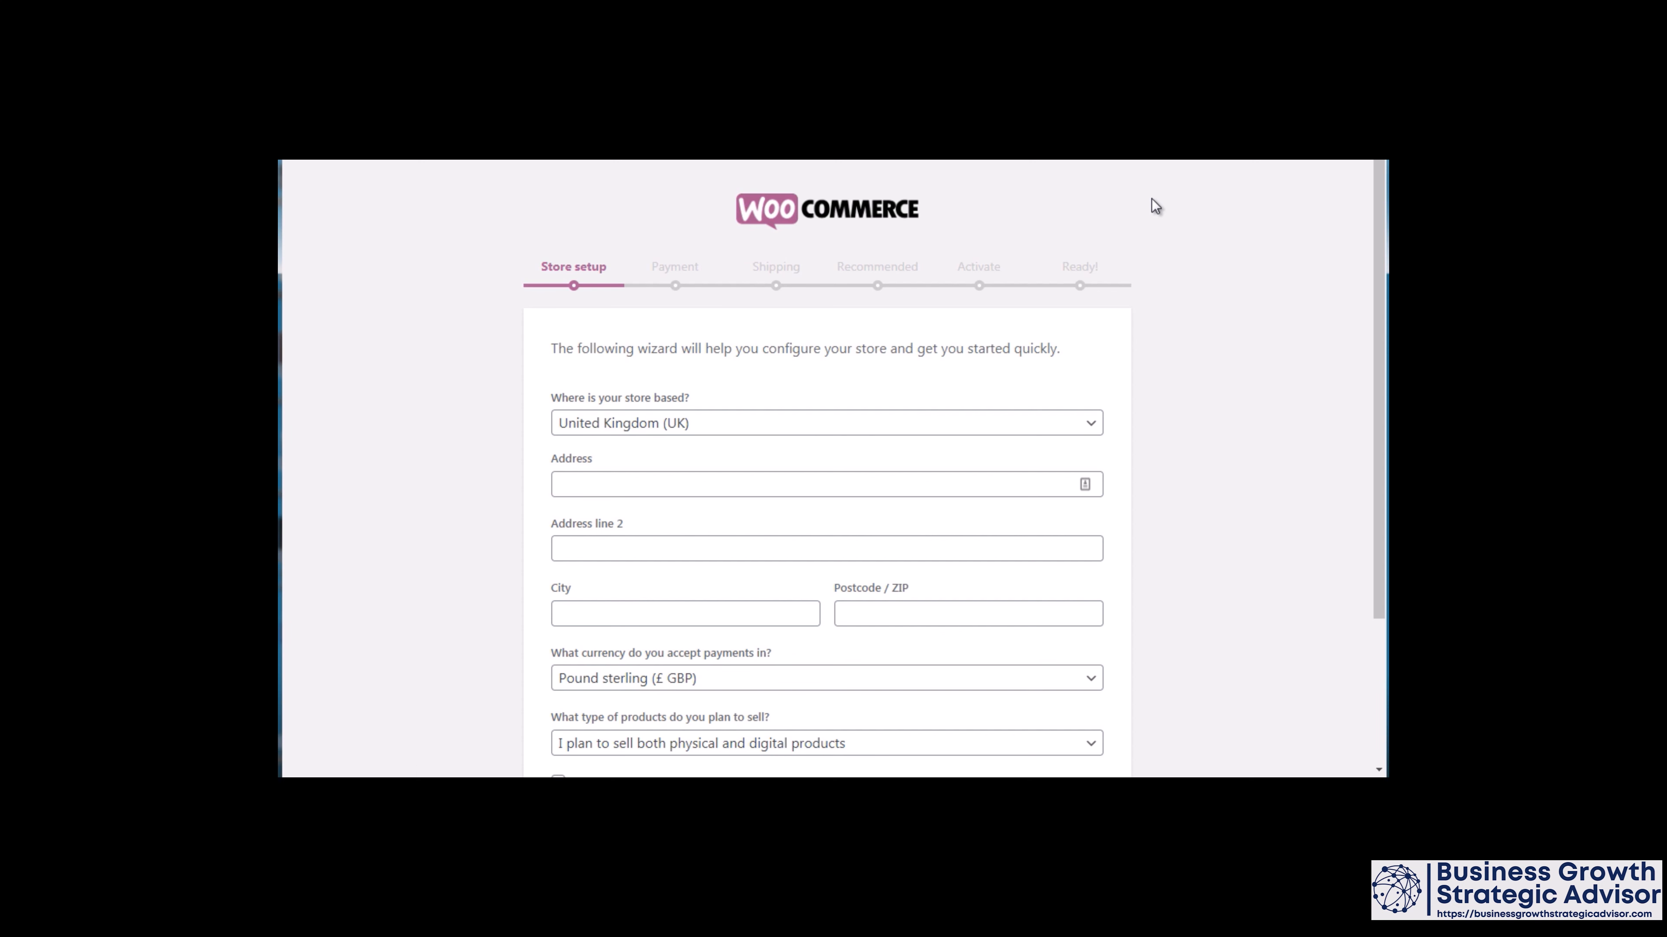
# Step: Set the store's base country to United States (US) in the store setup and proceed to the payment setup
pyautogui.scroll(-1, 1383, 261)
pyautogui.scroll(-1, 1383, 262)
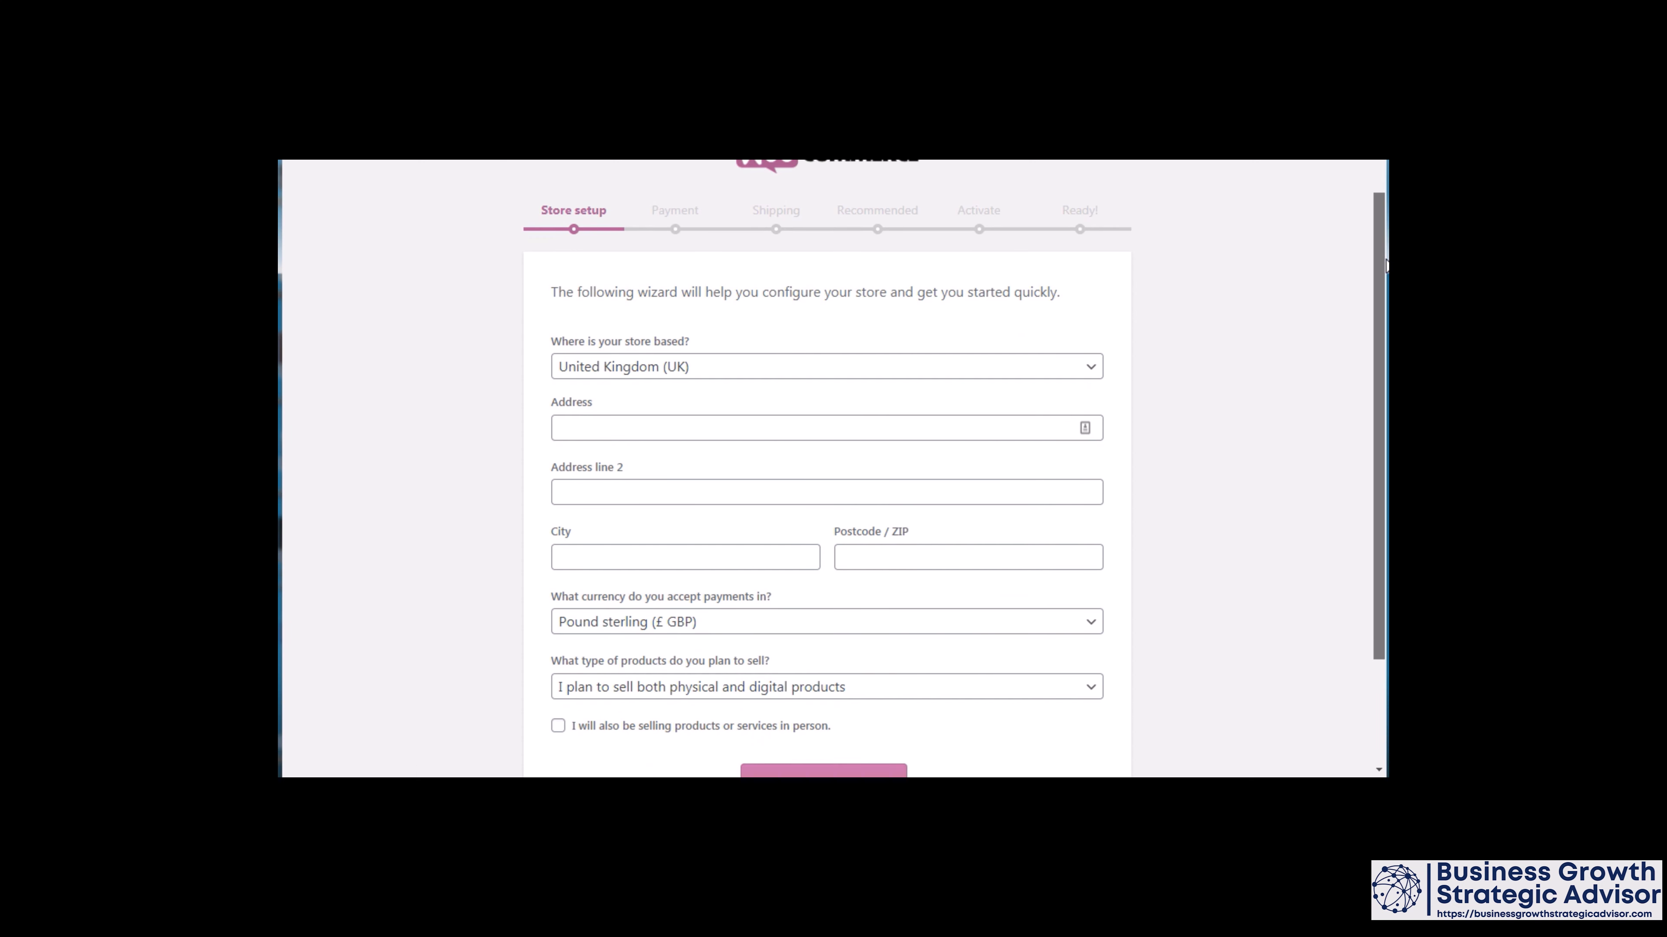
pyautogui.scroll(-1, 1383, 261)
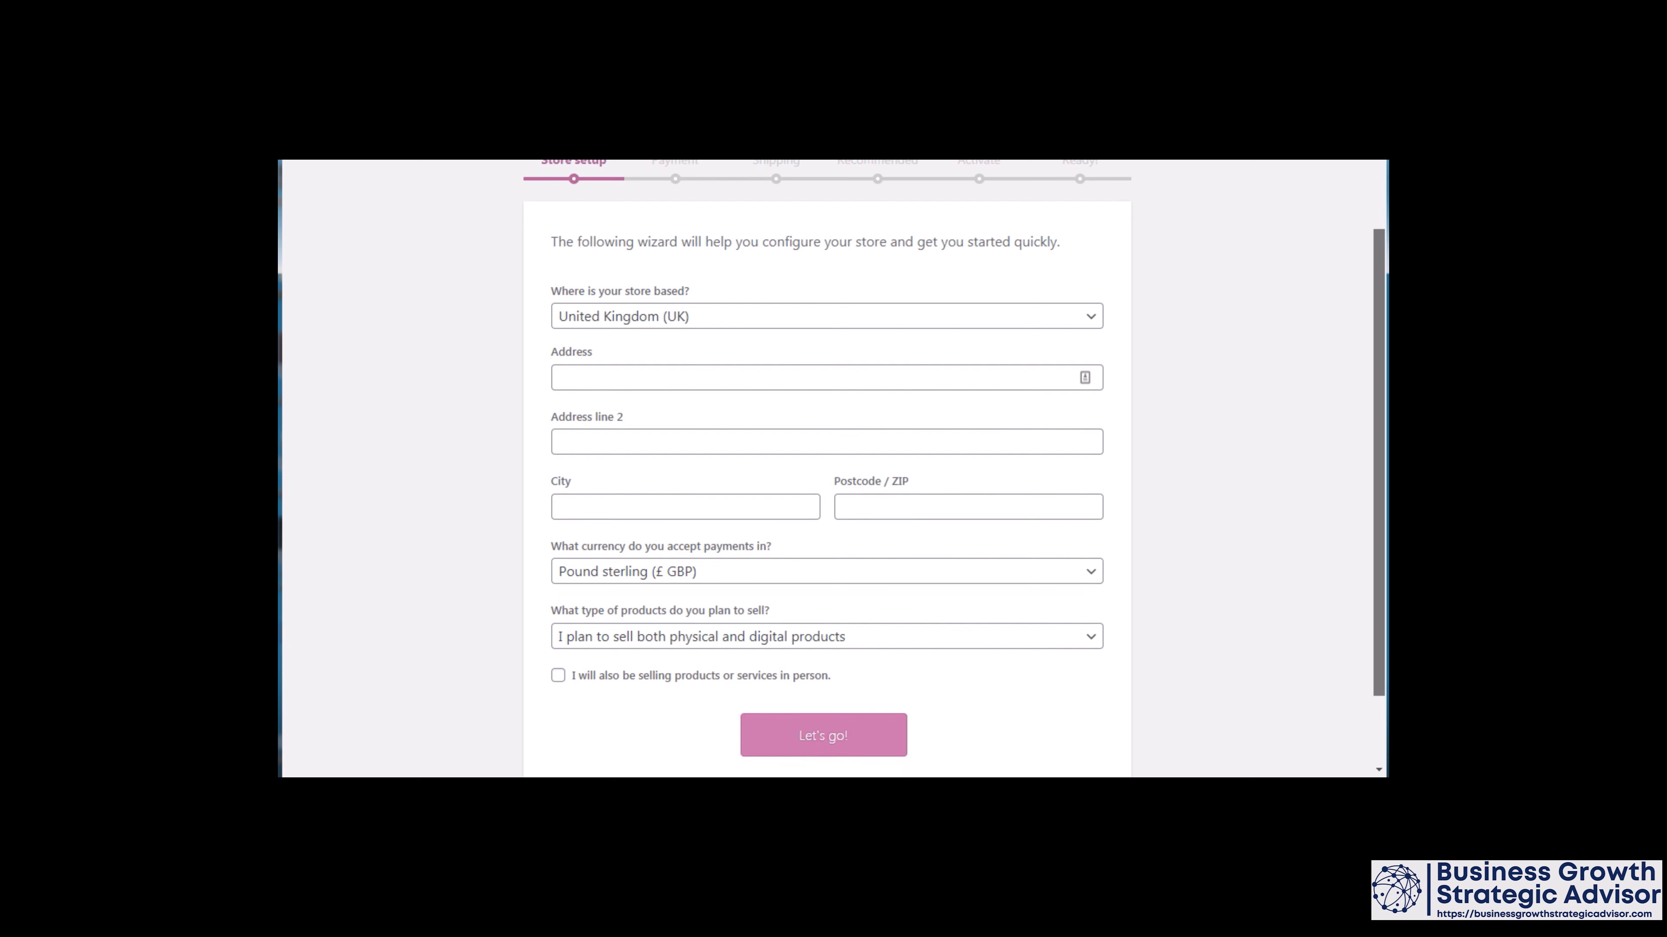
pyautogui.scroll(1, 827, 469)
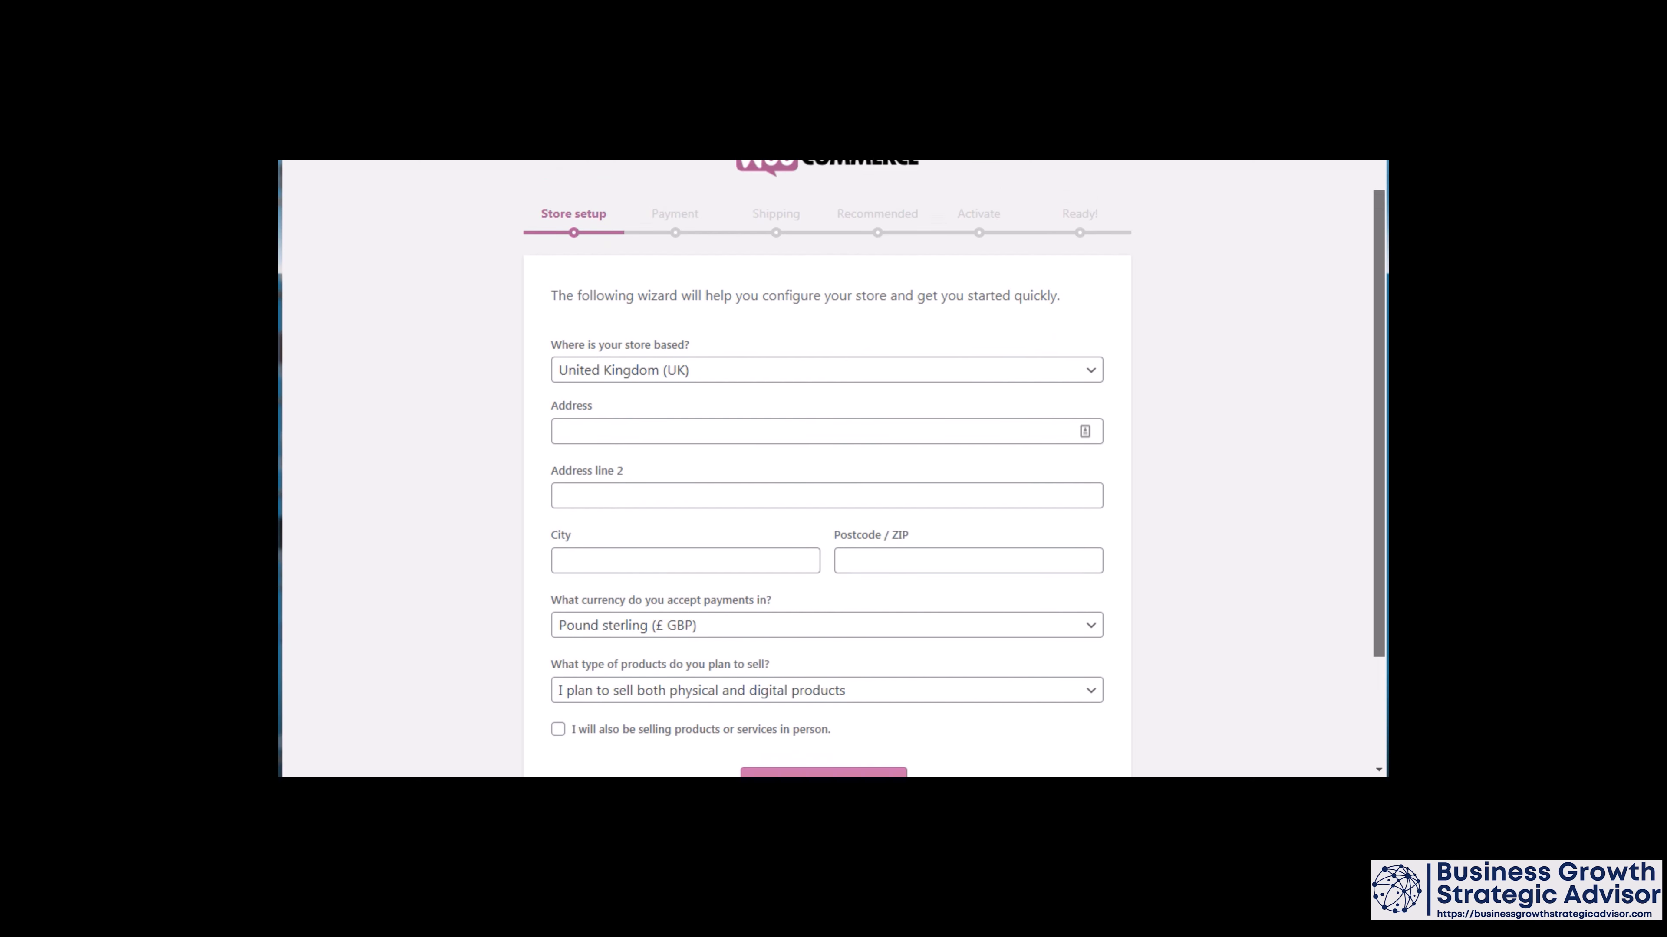
pyautogui.scroll(-2, 827, 468)
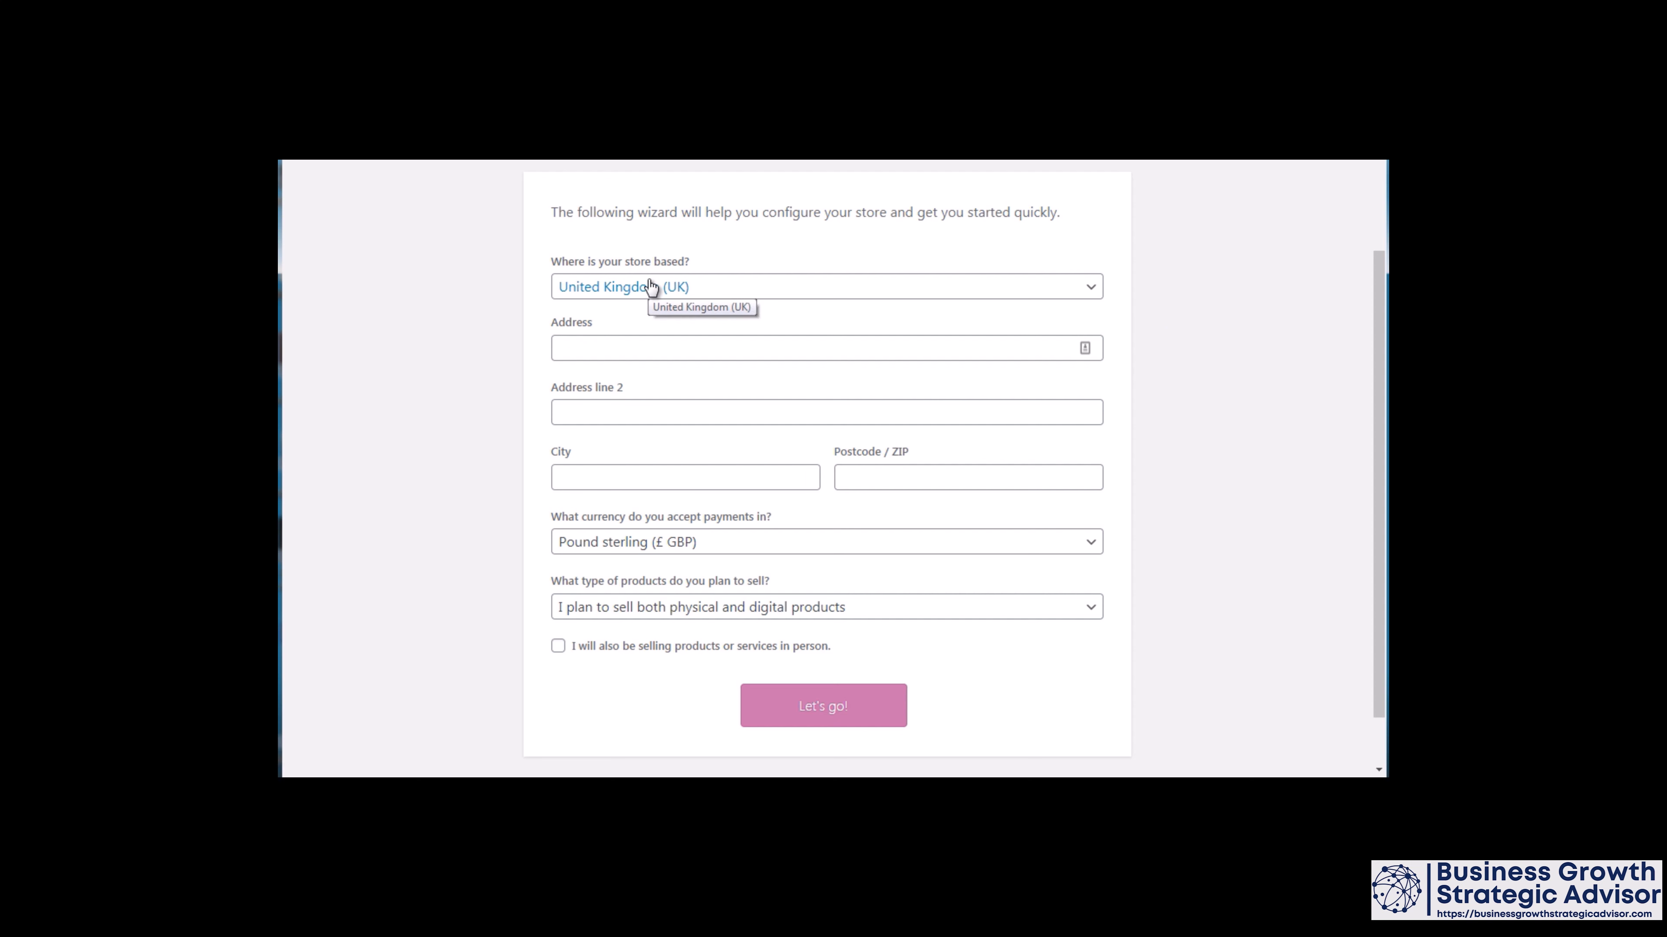
pyautogui.click(689, 286)
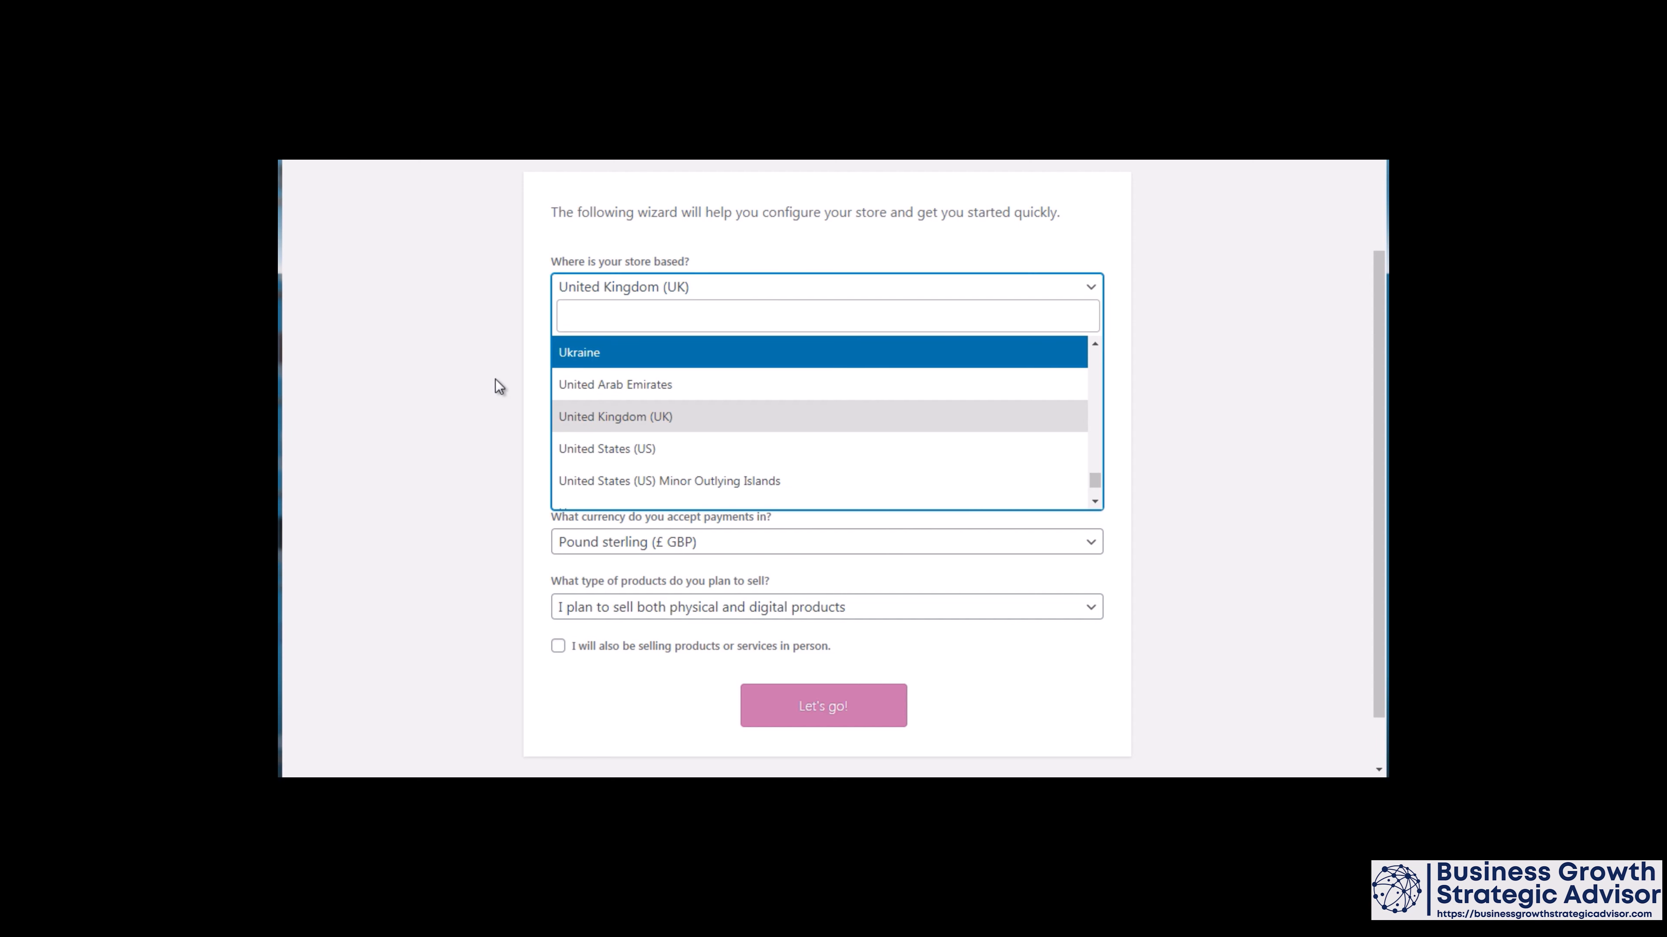
pyautogui.click(613, 452)
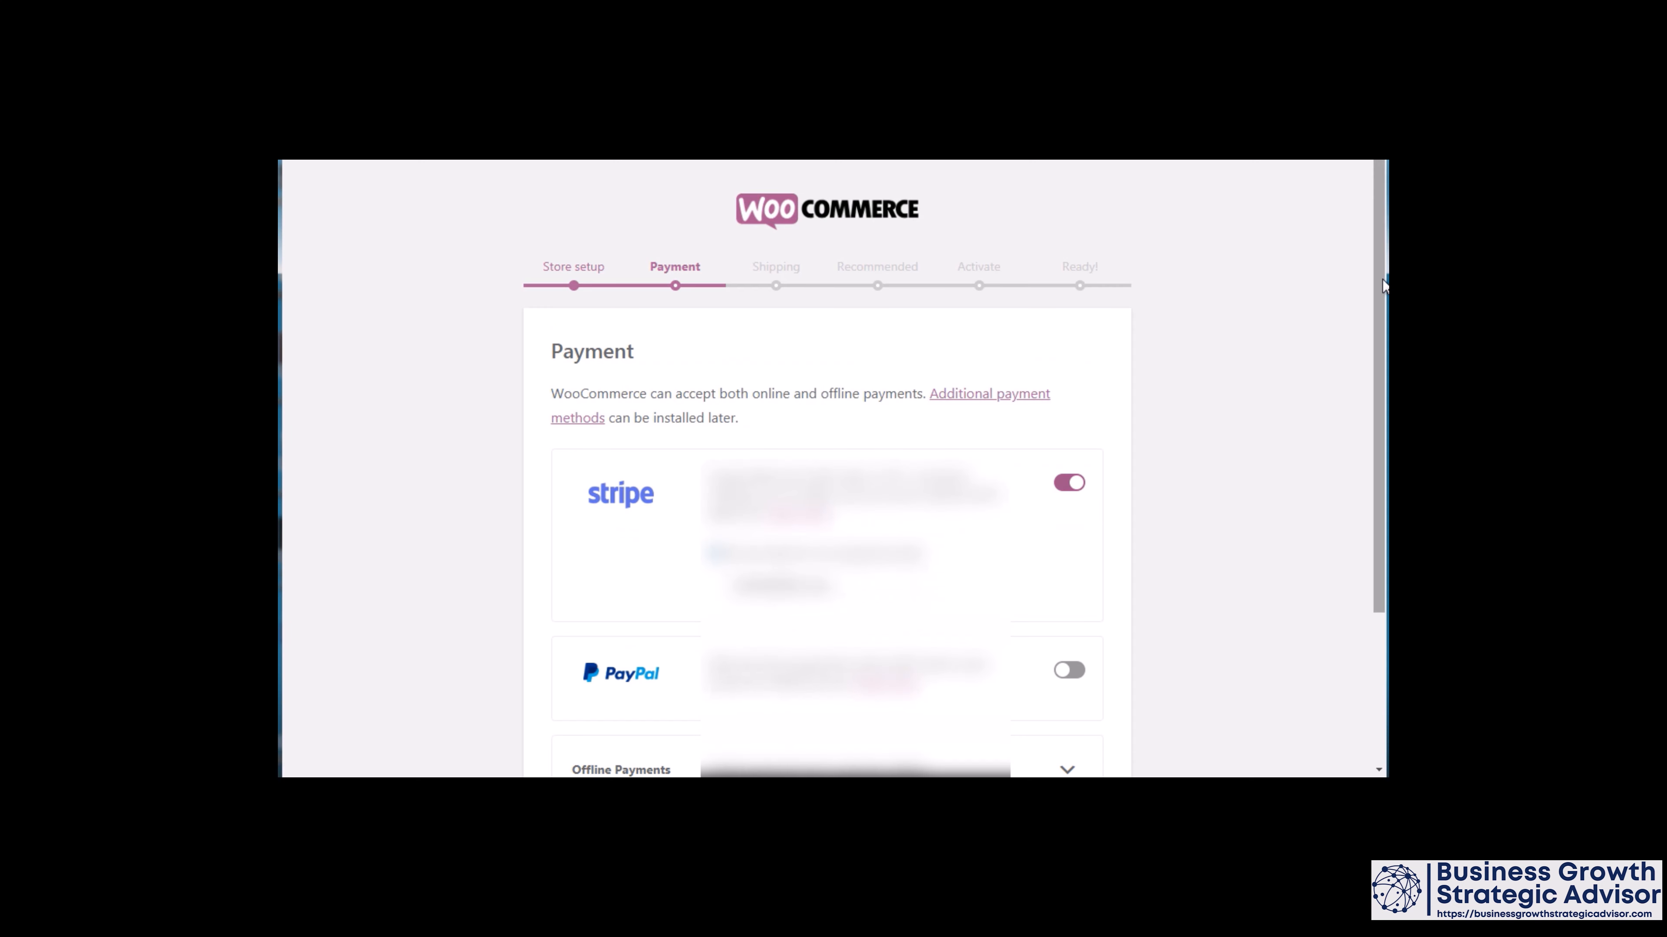
# Step: Turn off Stripe in the payment setup and continue to shipping with PayPal left disabled
pyautogui.moveTo(1382, 280); pyautogui.dragTo(1378, 358)
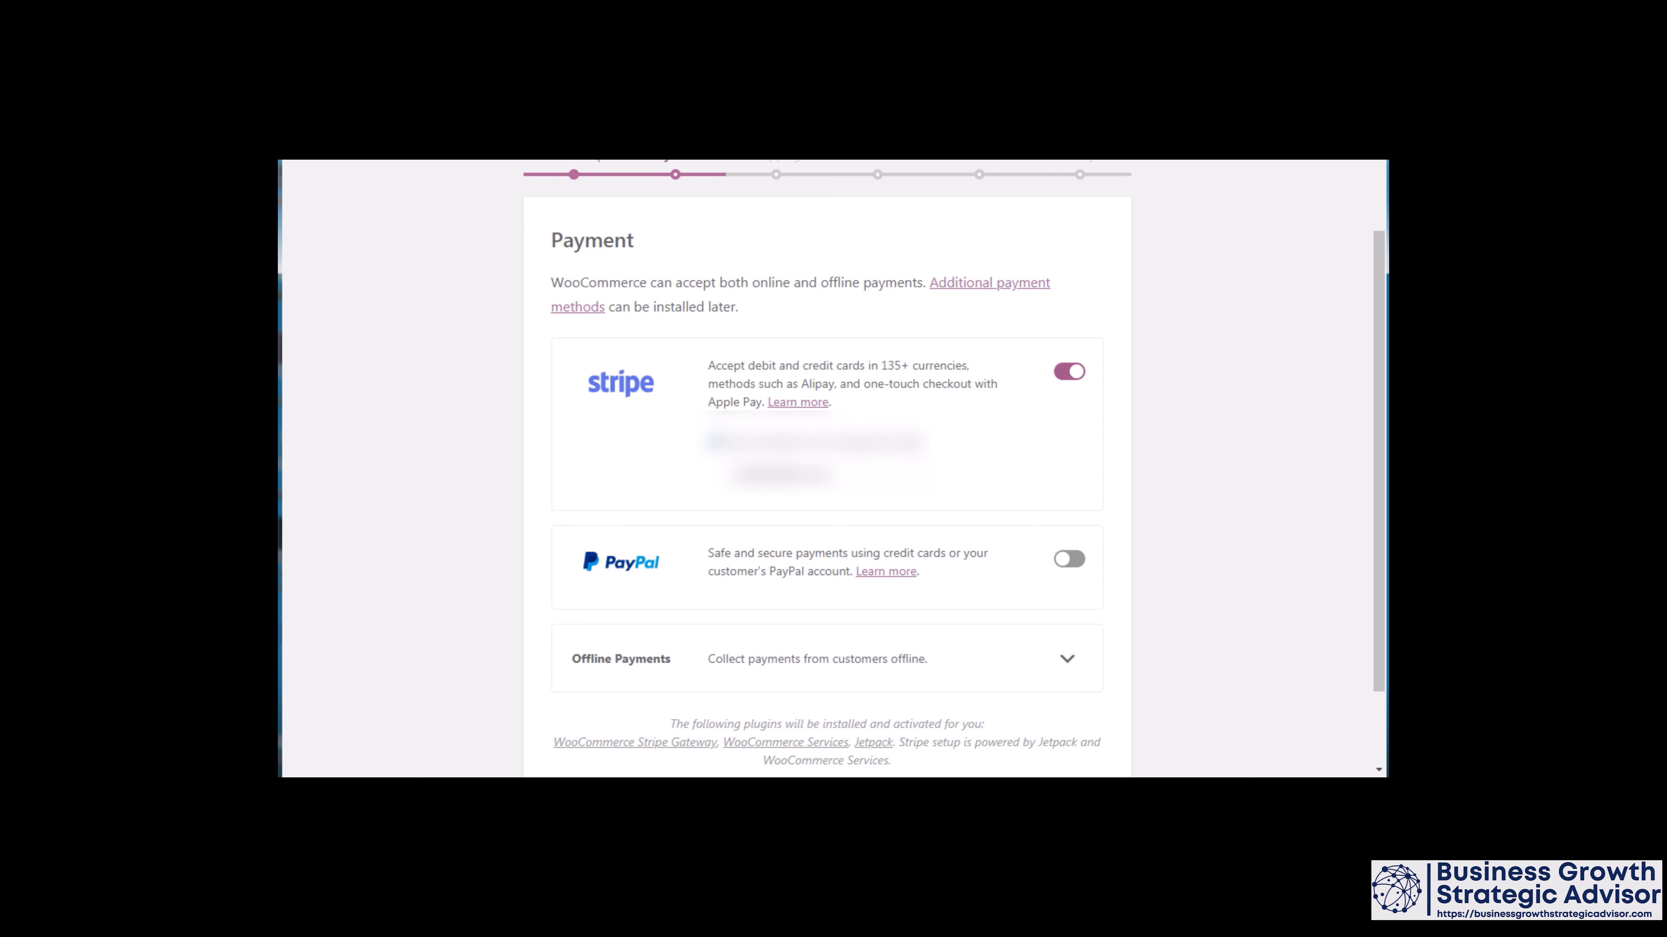
pyautogui.moveTo(1377, 307)
pyautogui.mouseDown()
pyautogui.moveTo(1380, 378)
pyautogui.moveTo(1365, 323)
pyautogui.mouseUp()
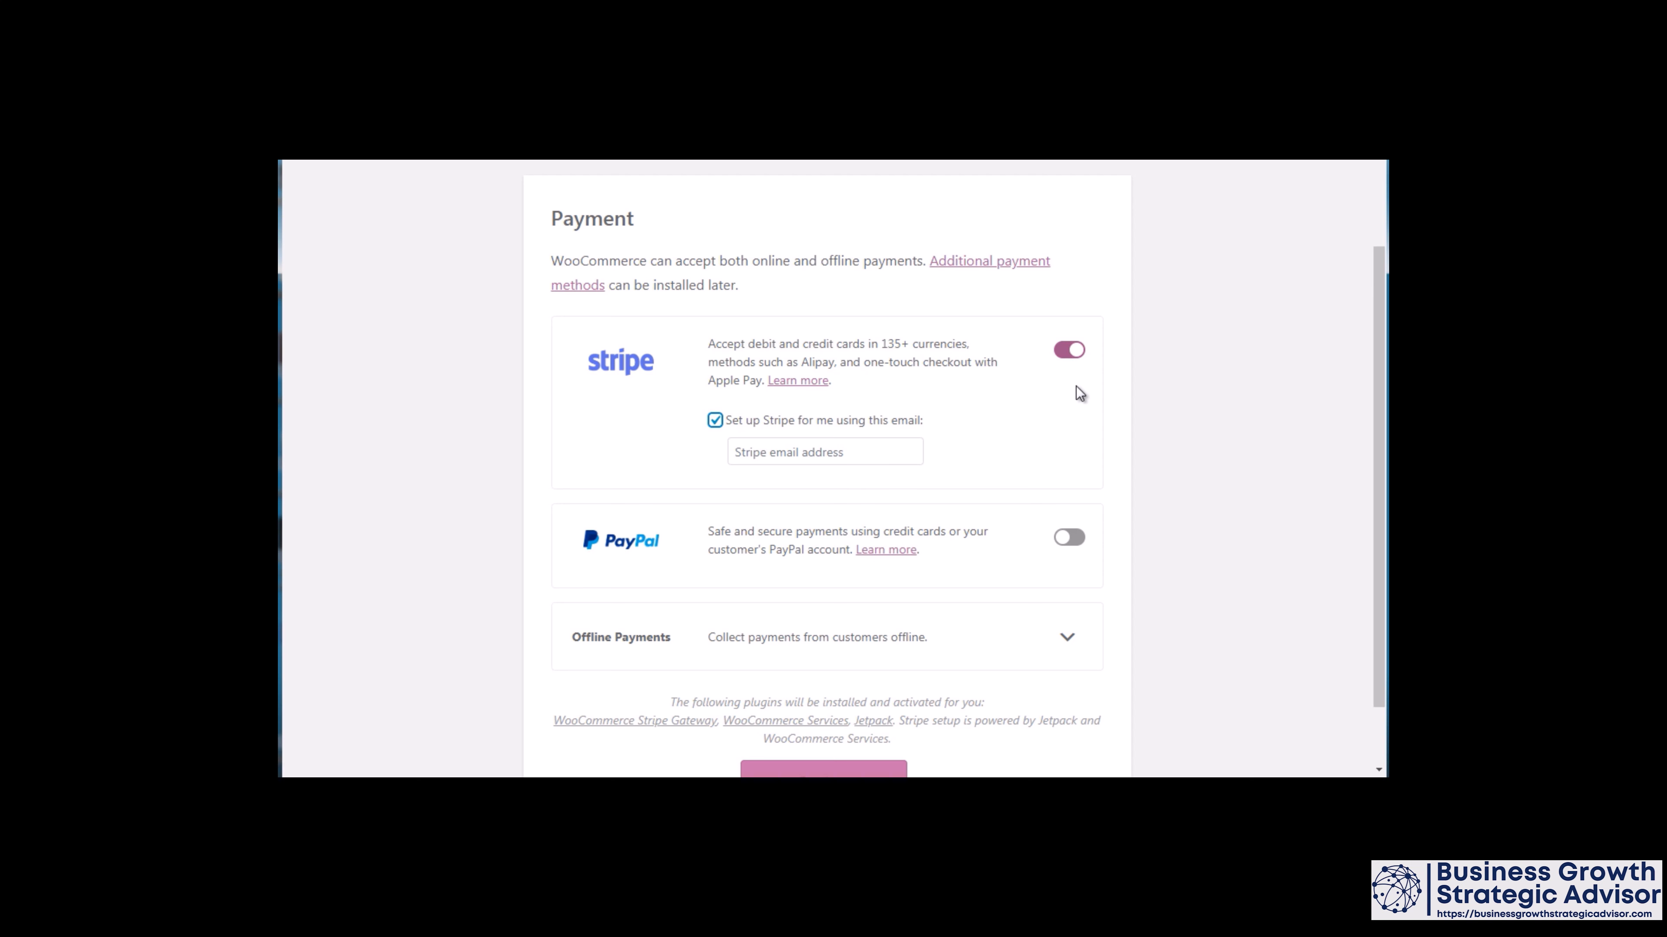
pyautogui.click(1071, 353)
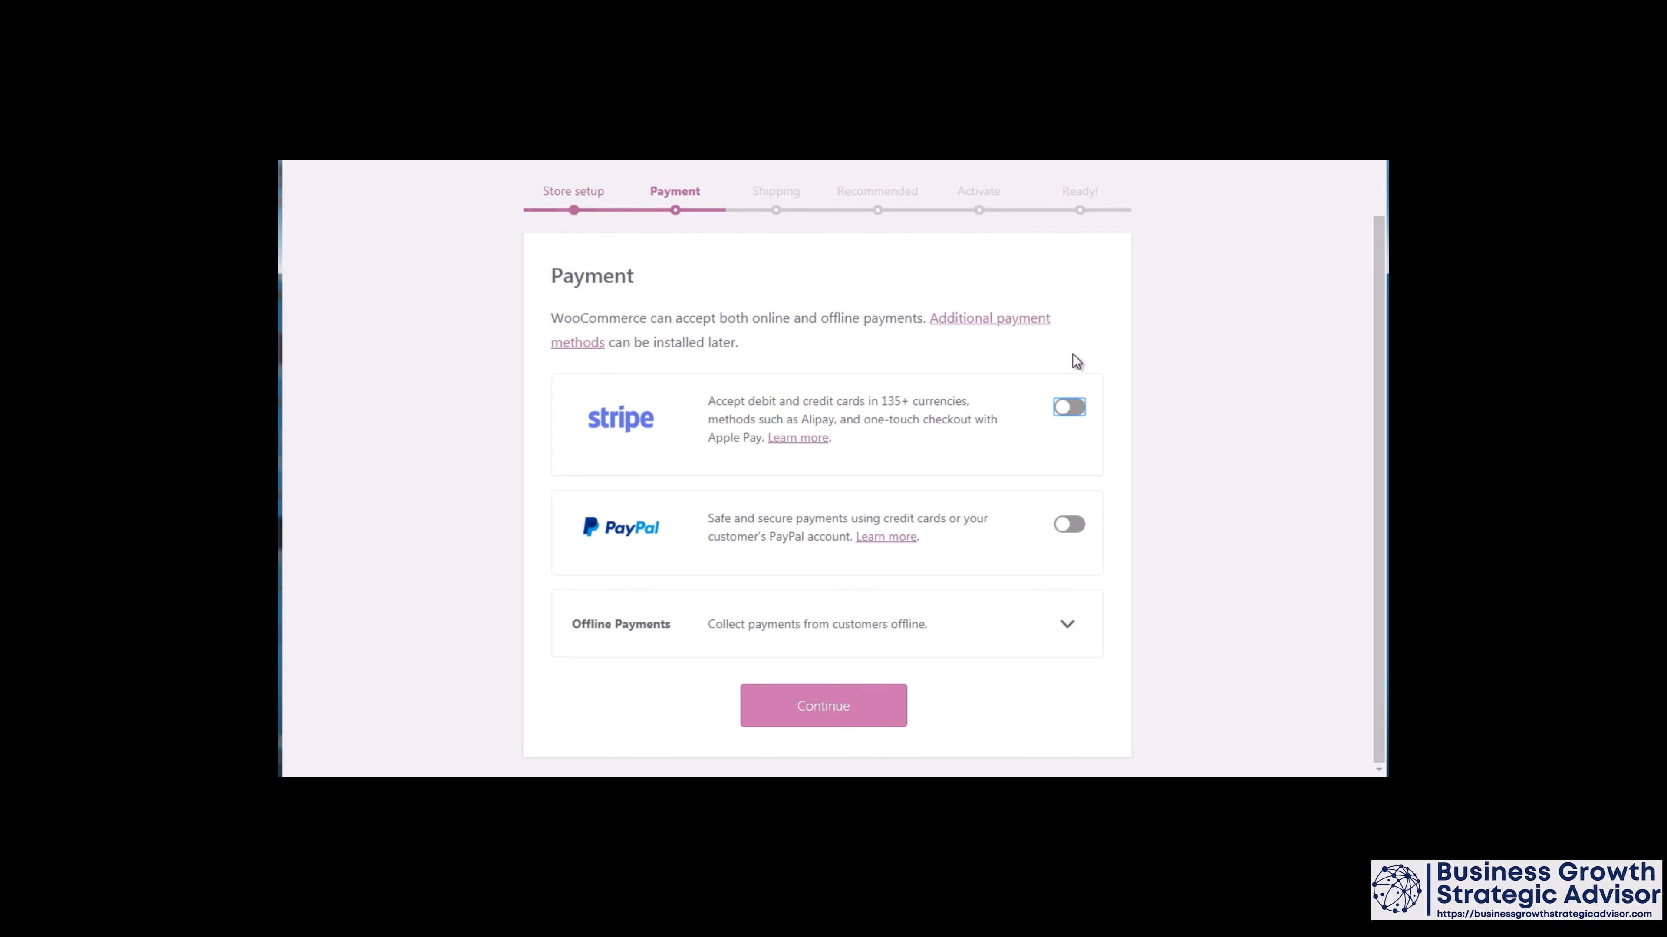
pyautogui.click(828, 718)
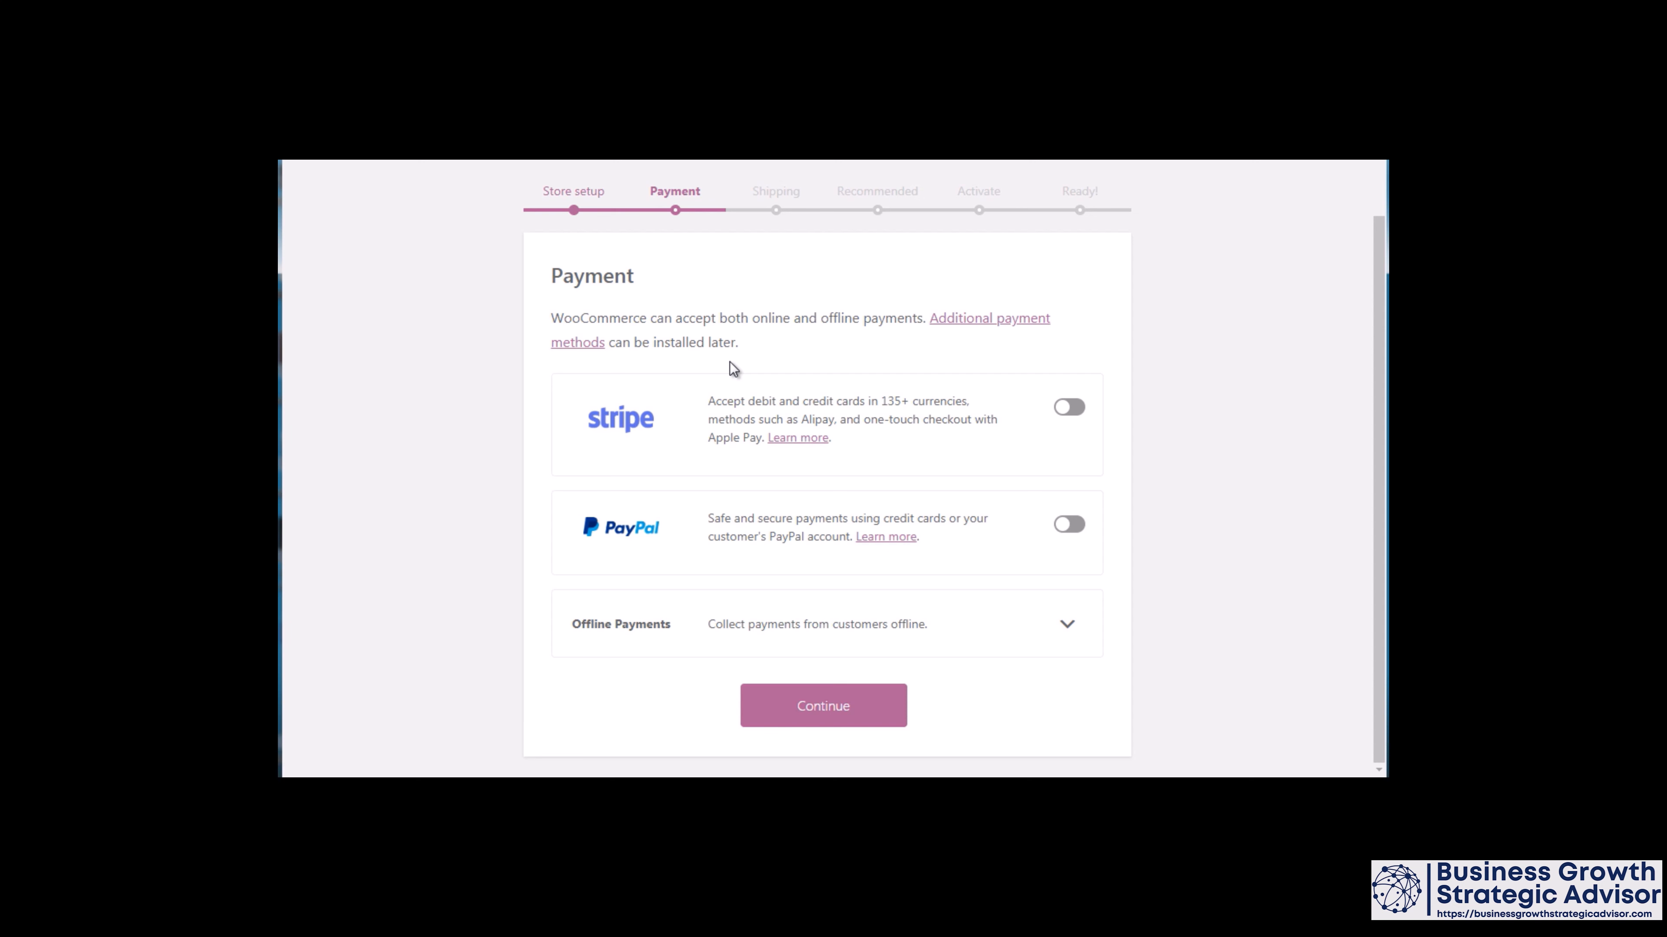
pyautogui.click(831, 704)
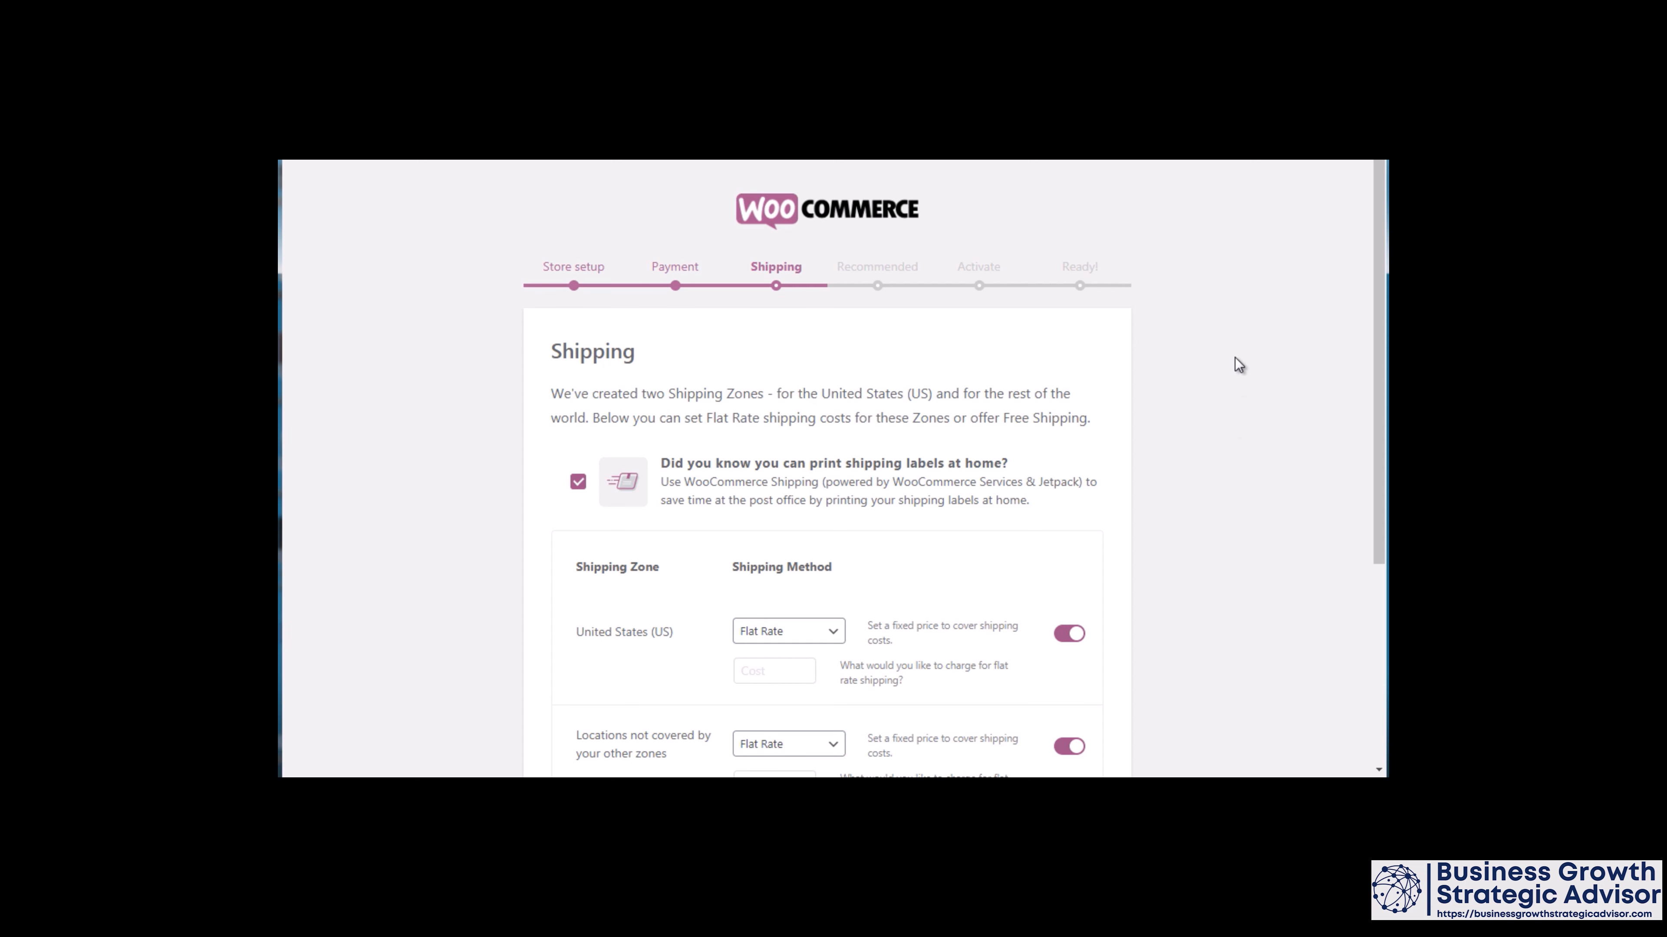
# Step: Set the flat rate shipping cost to 0 for both United States (US) and locations not covered by other zones, and continue
pyautogui.moveTo(1377, 297); pyautogui.dragTo(1366, 444)
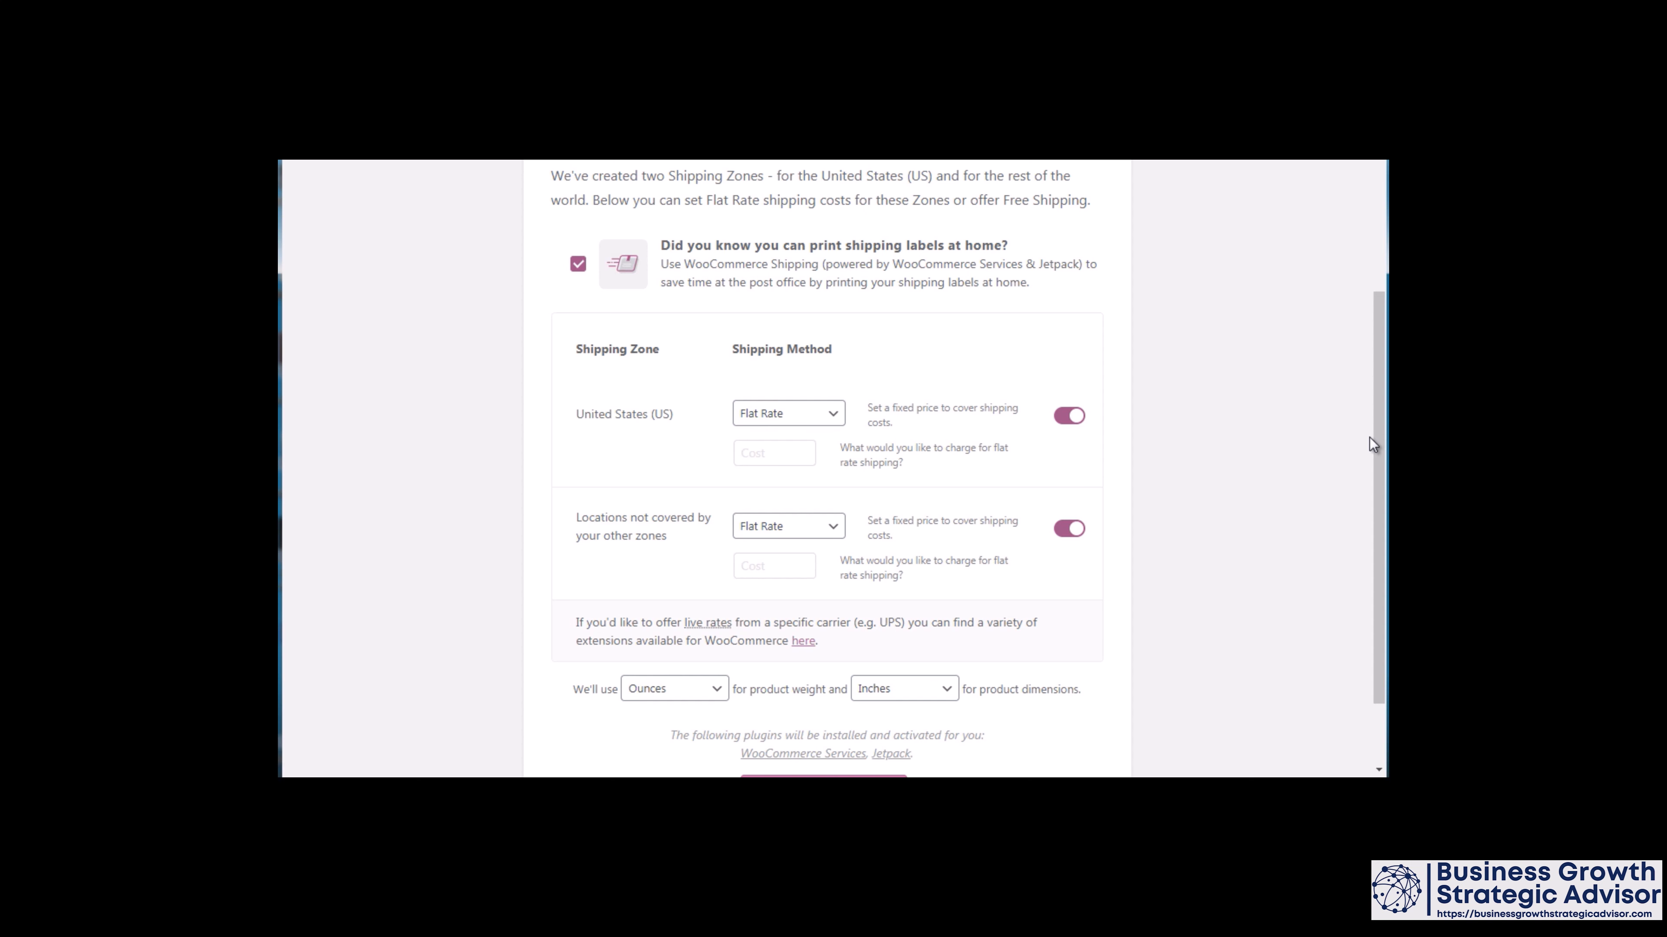
pyautogui.moveTo(1376, 445); pyautogui.dragTo(1376, 398)
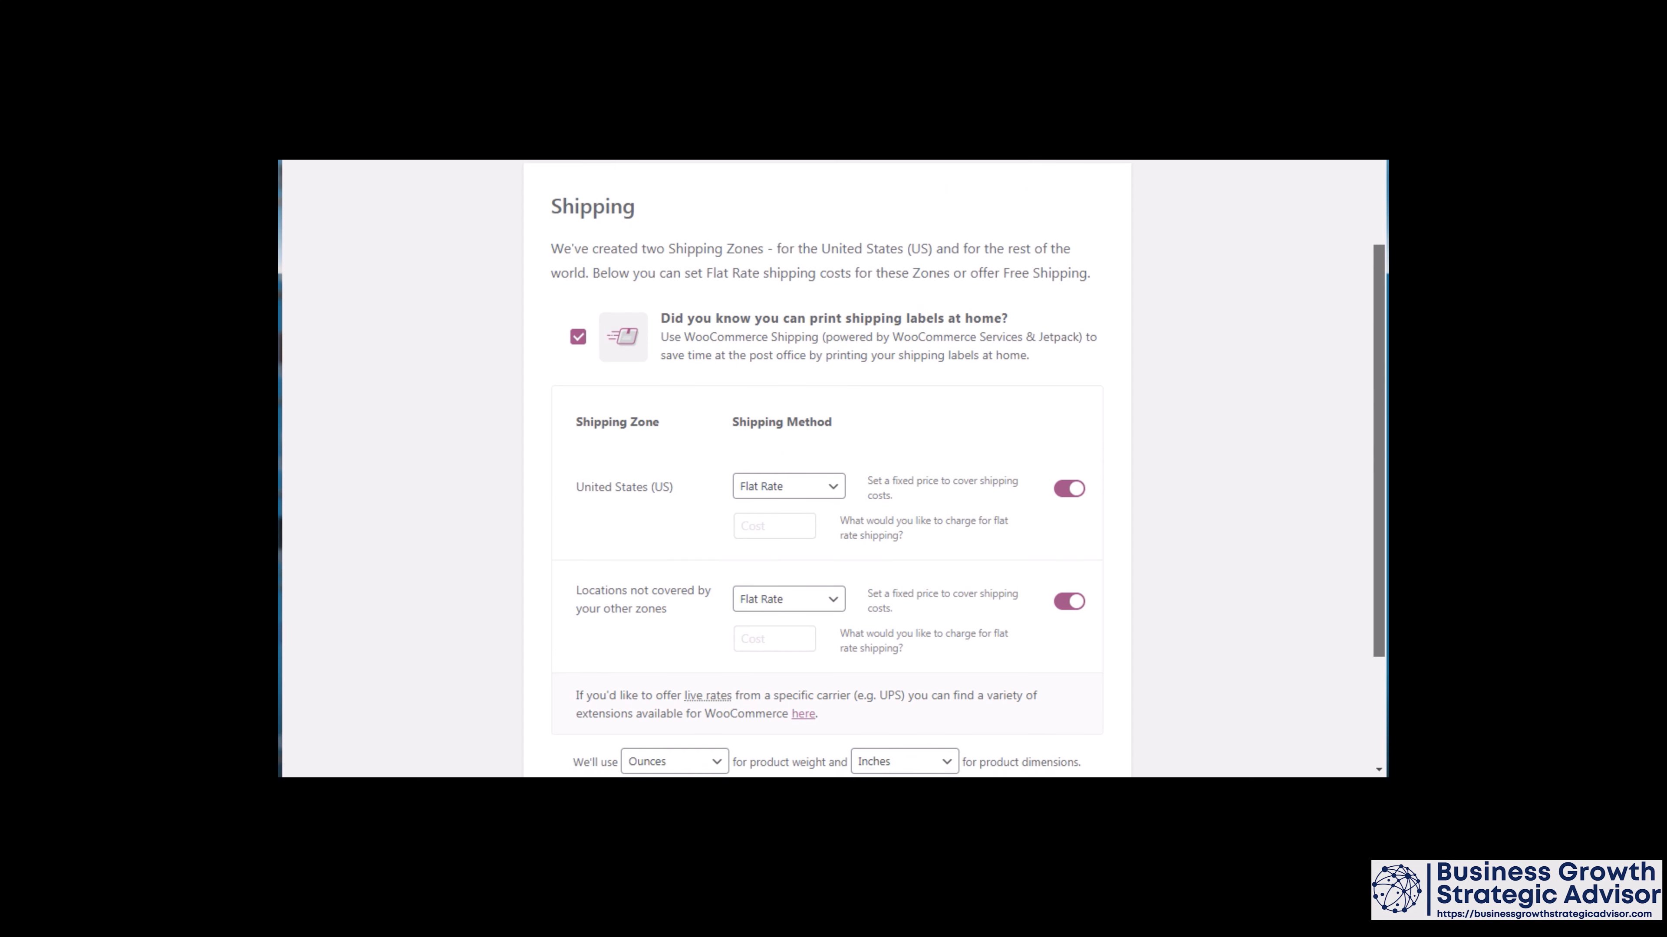
pyautogui.scroll(-3, 827, 470)
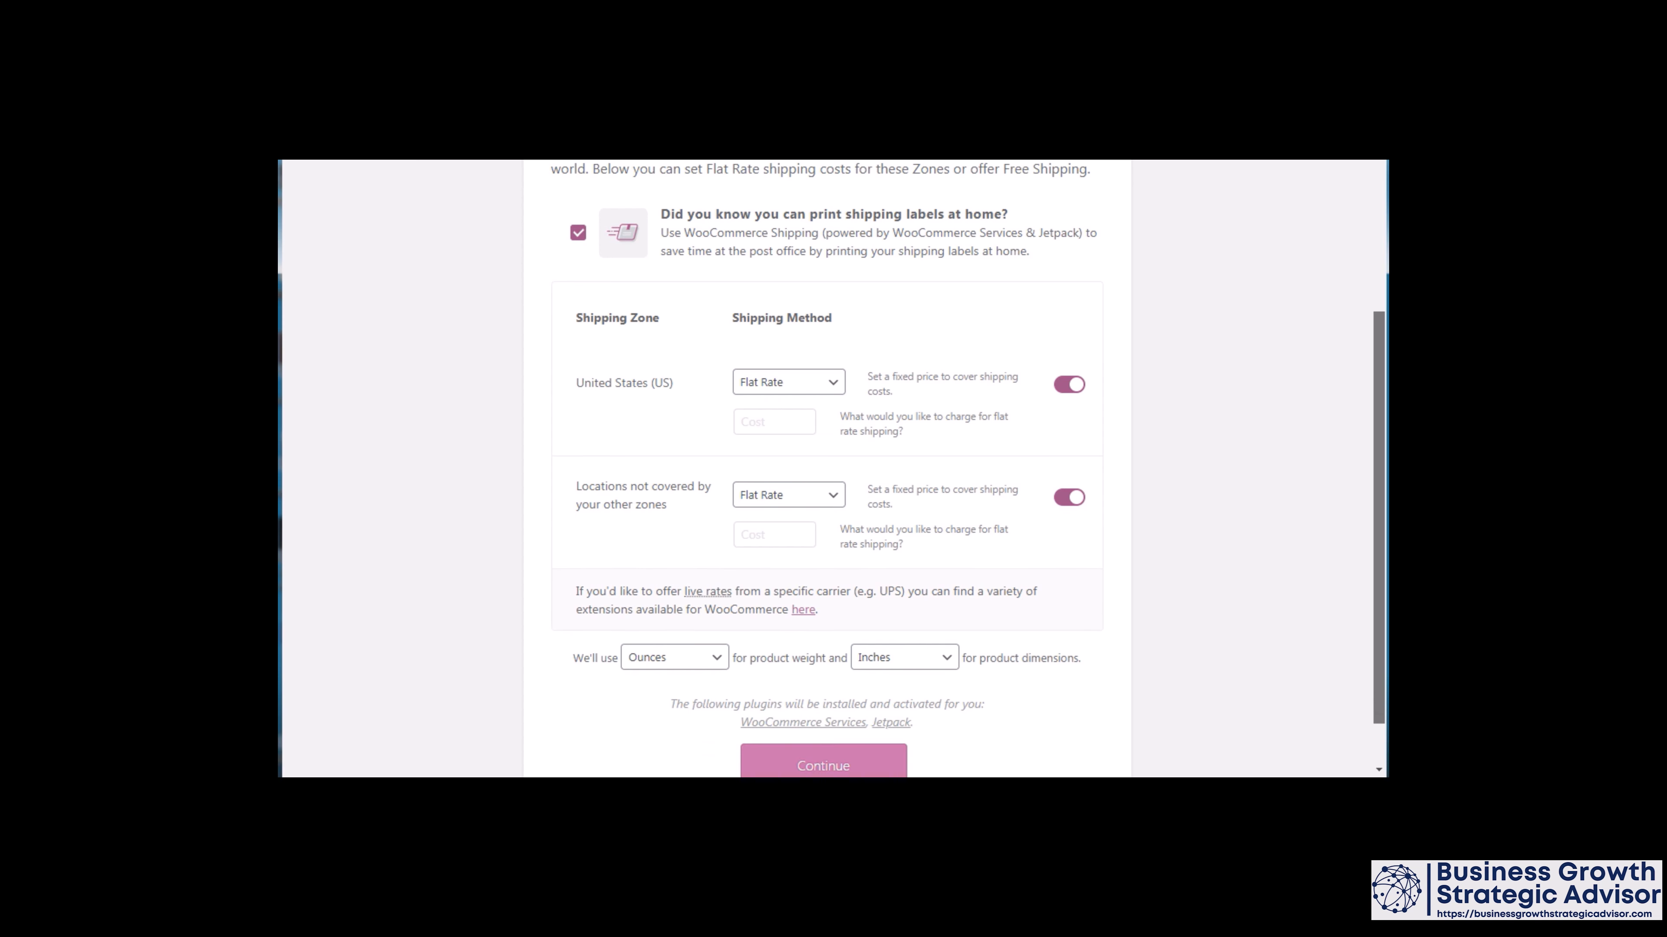
pyautogui.scroll(1, 740, 161)
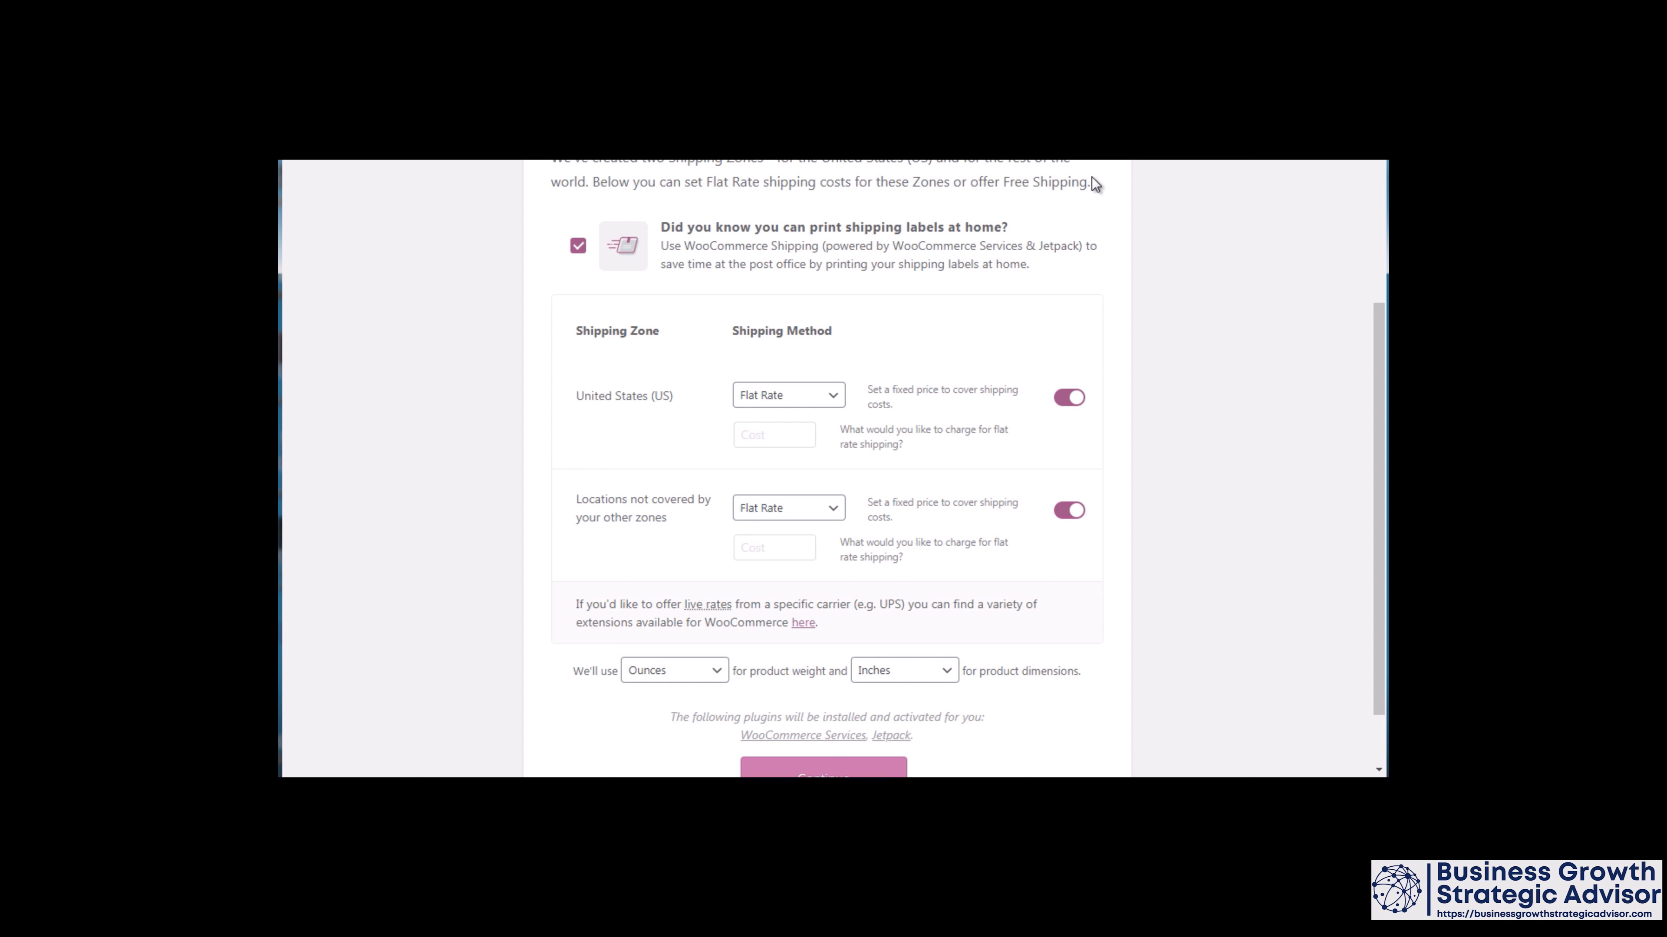
pyautogui.moveTo(1379, 366); pyautogui.dragTo(1379, 397)
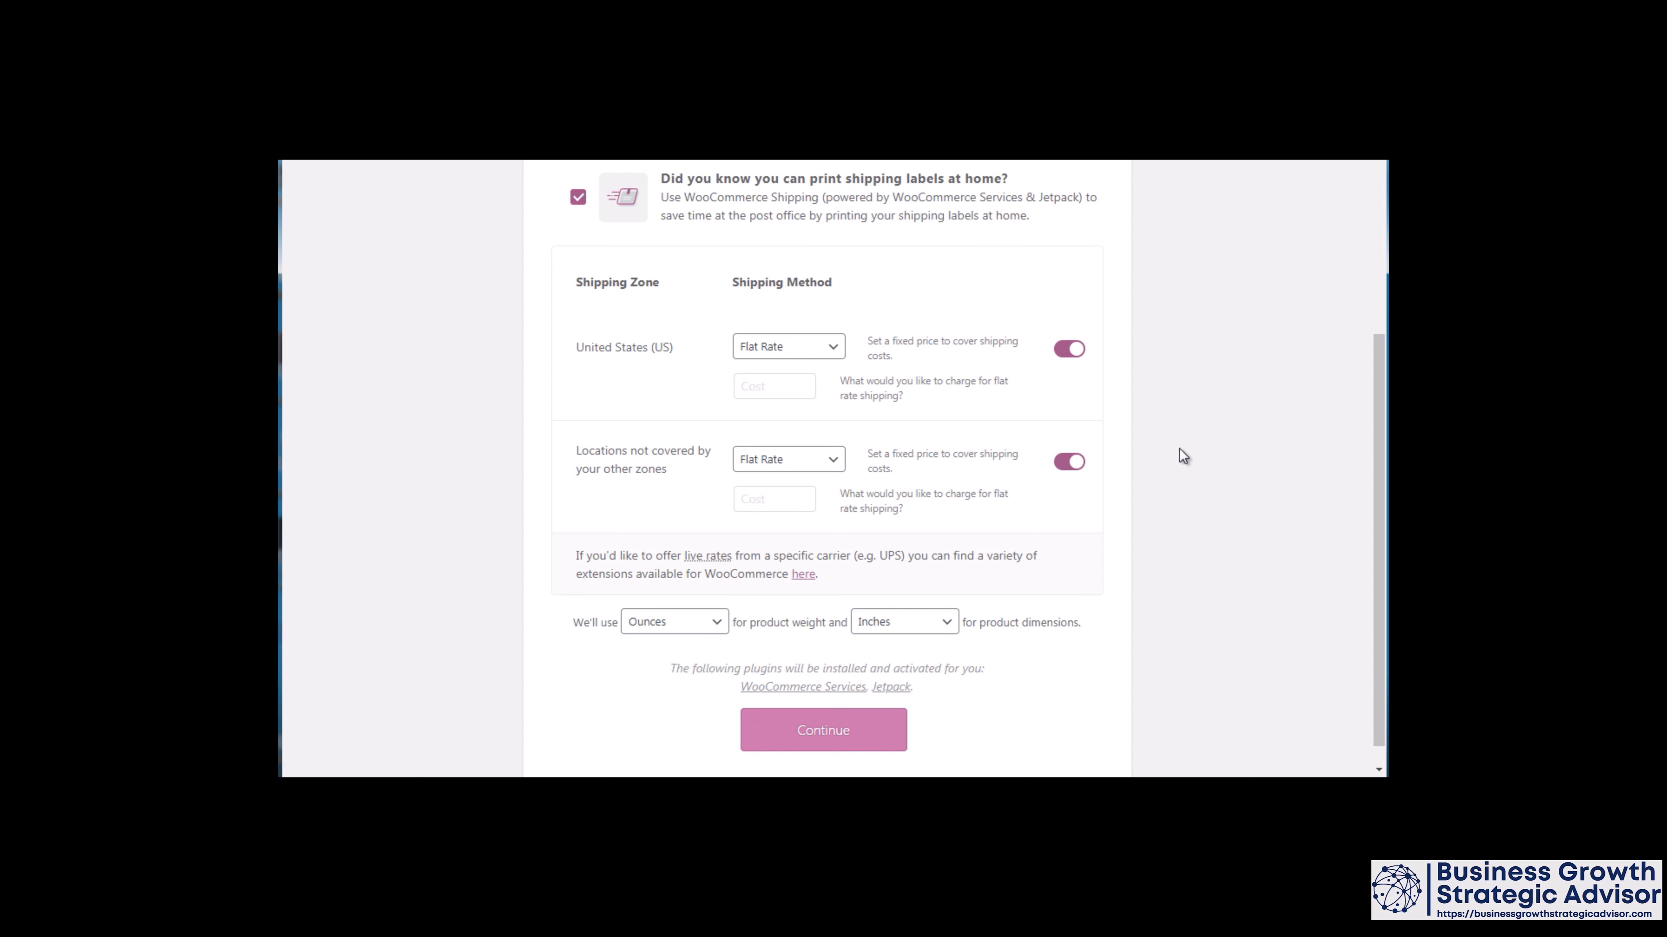
pyautogui.click(834, 731)
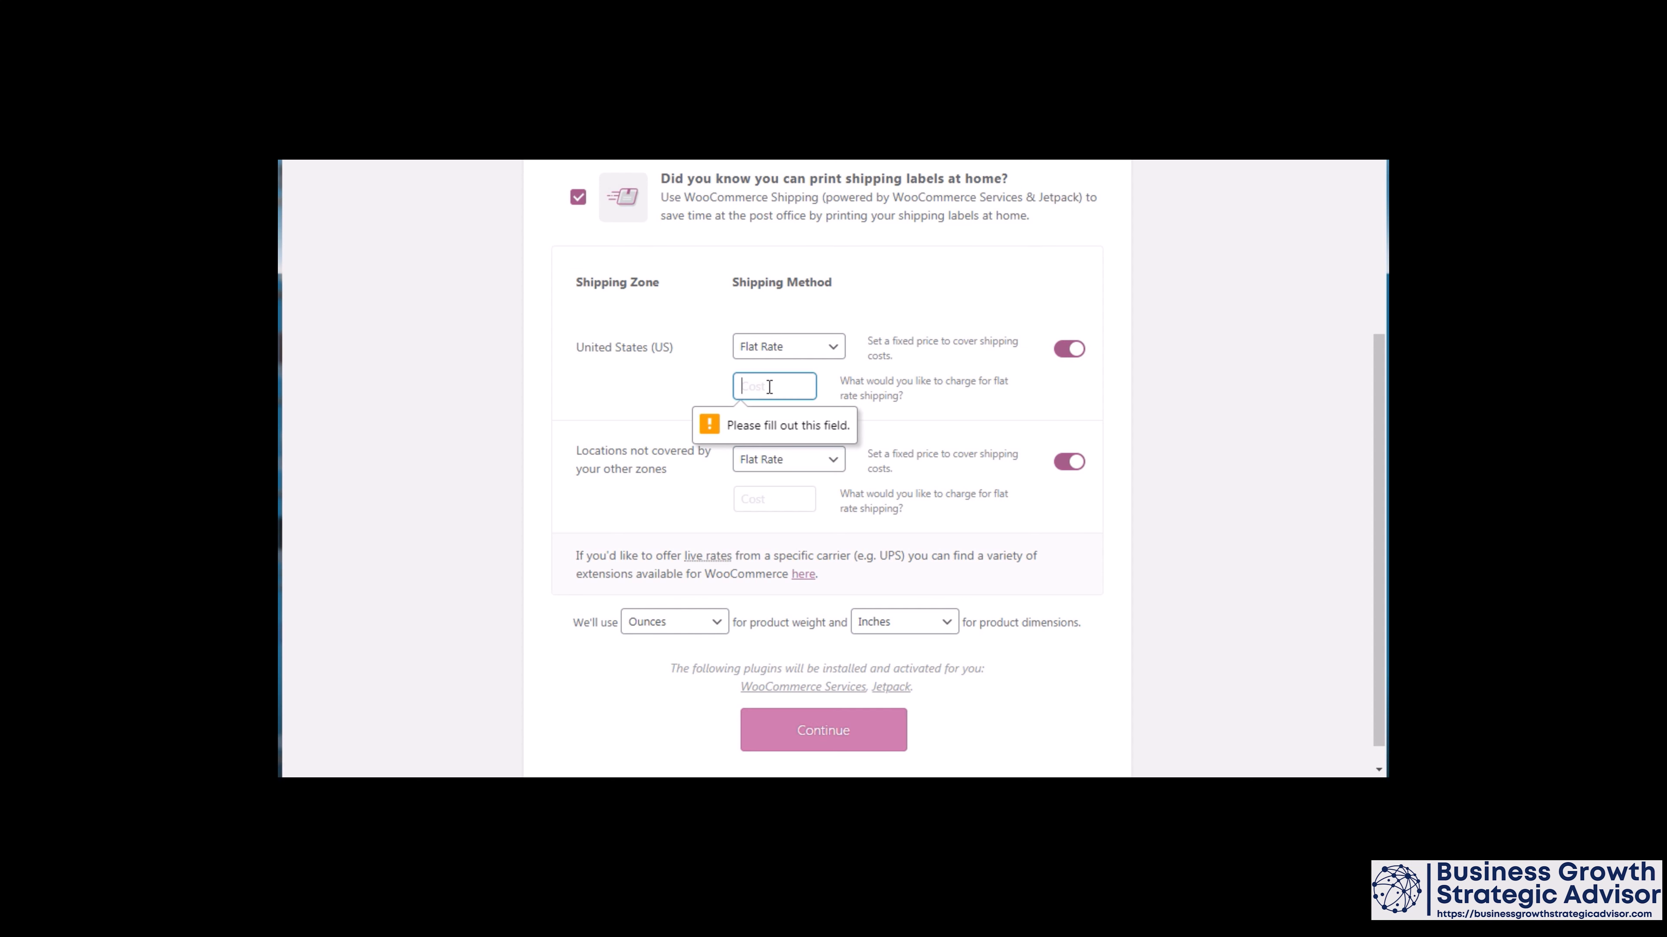
pyautogui.write('0')
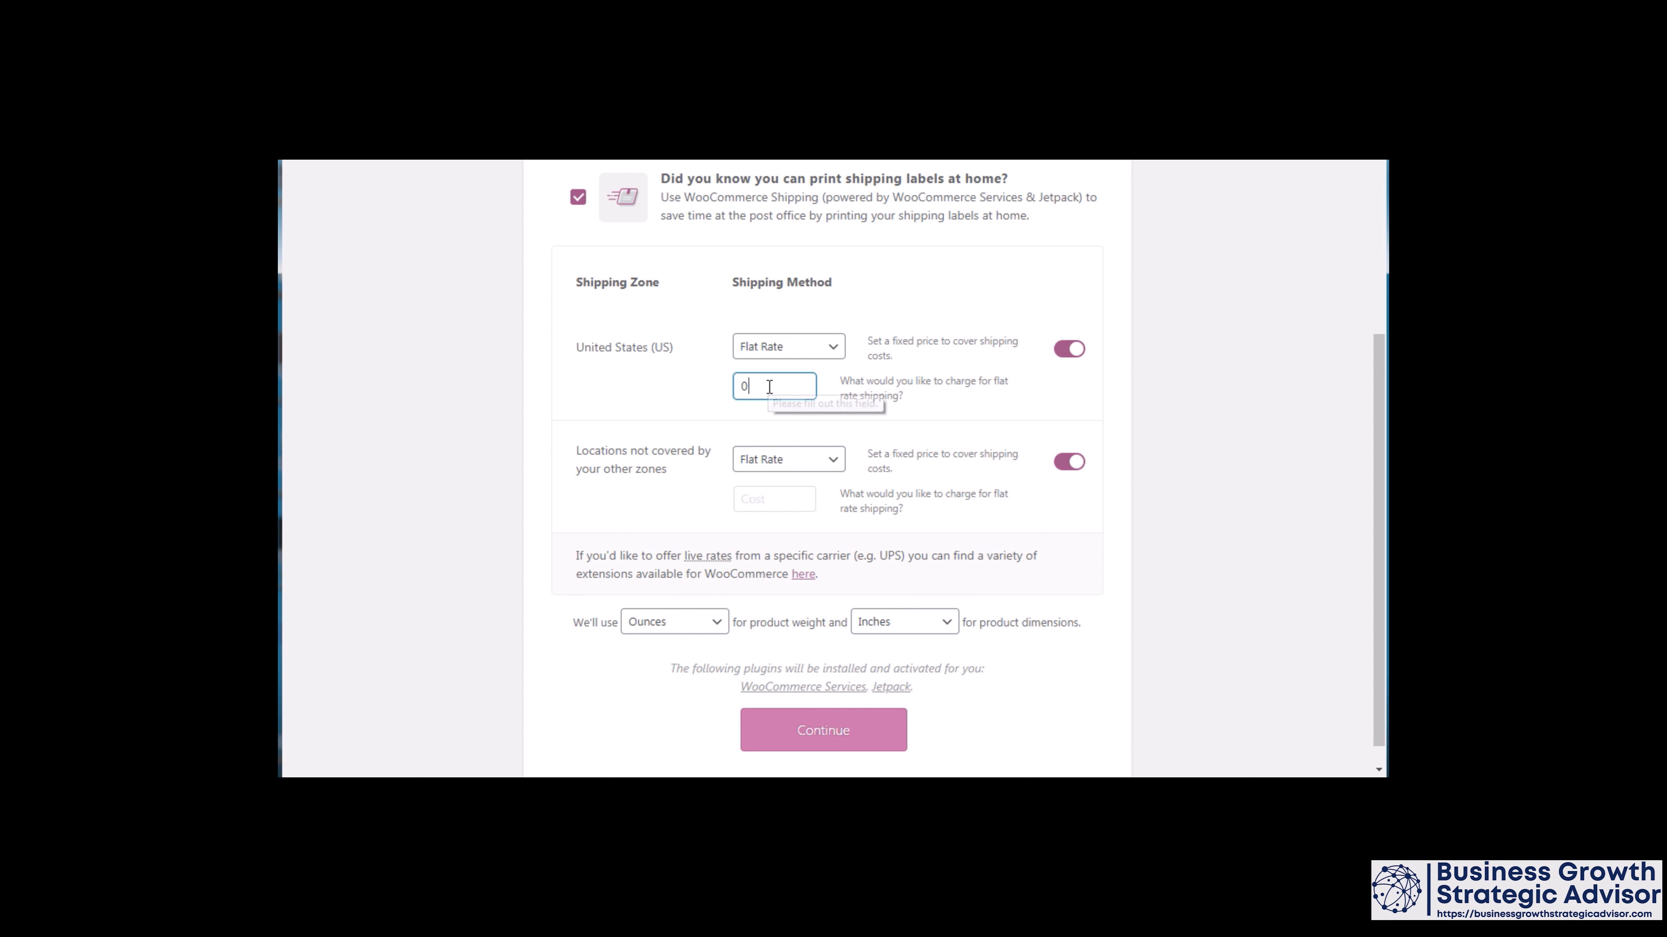
pyautogui.doubleClick(769, 386)
pyautogui.click(763, 498)
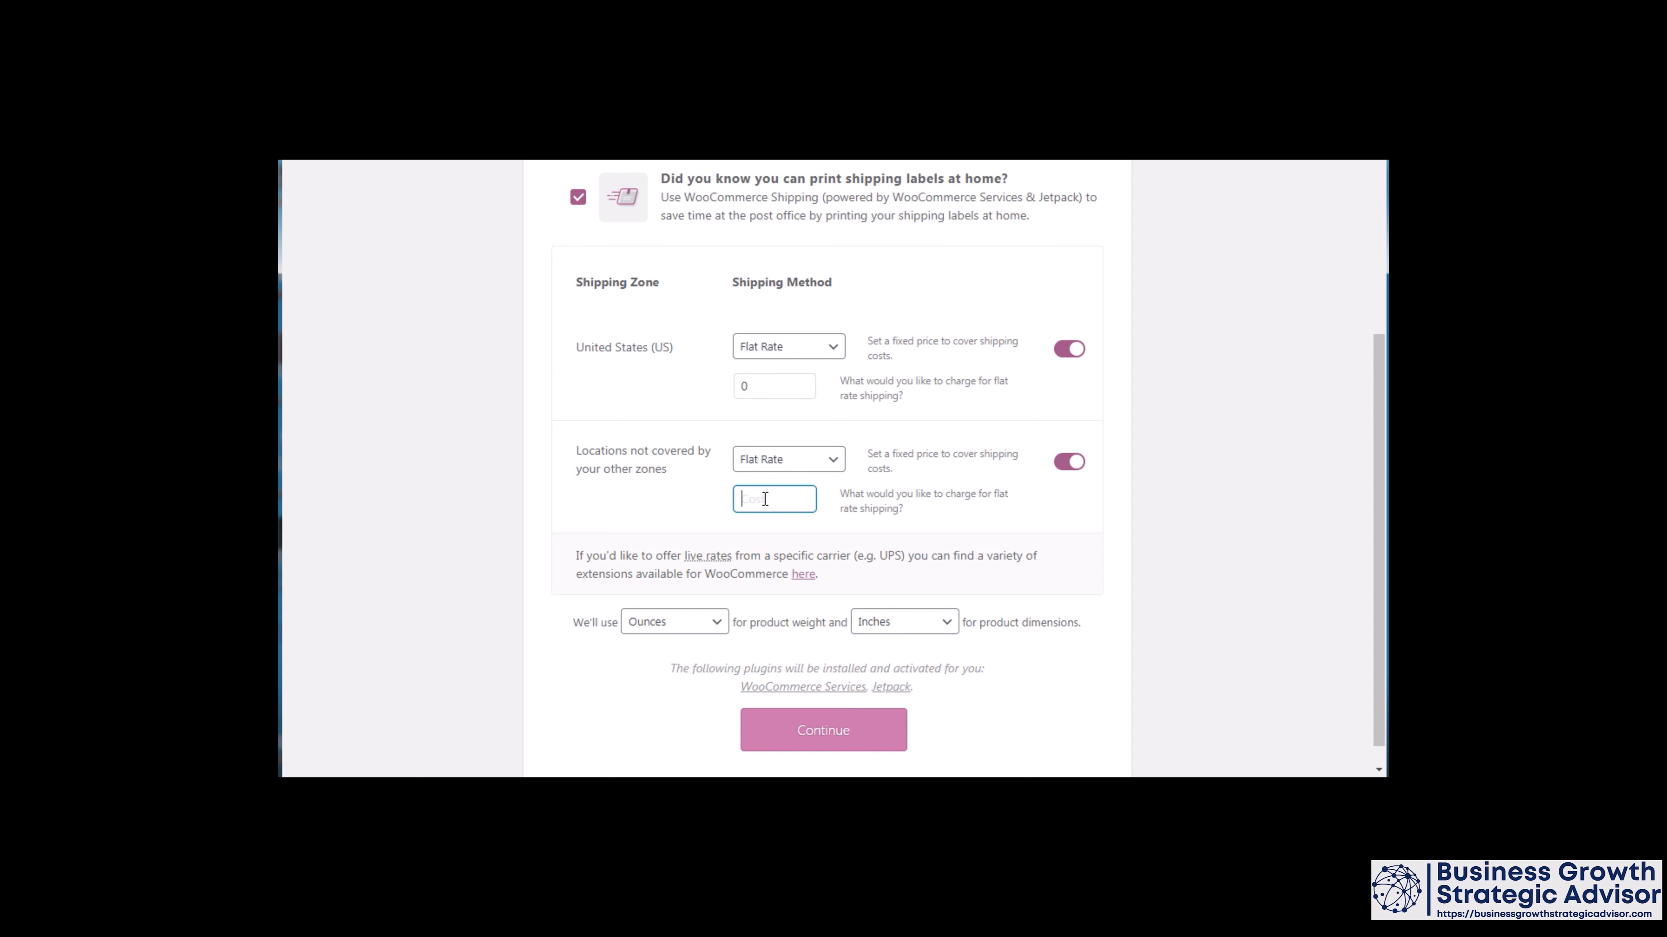
pyautogui.write('0')
pyautogui.click(838, 739)
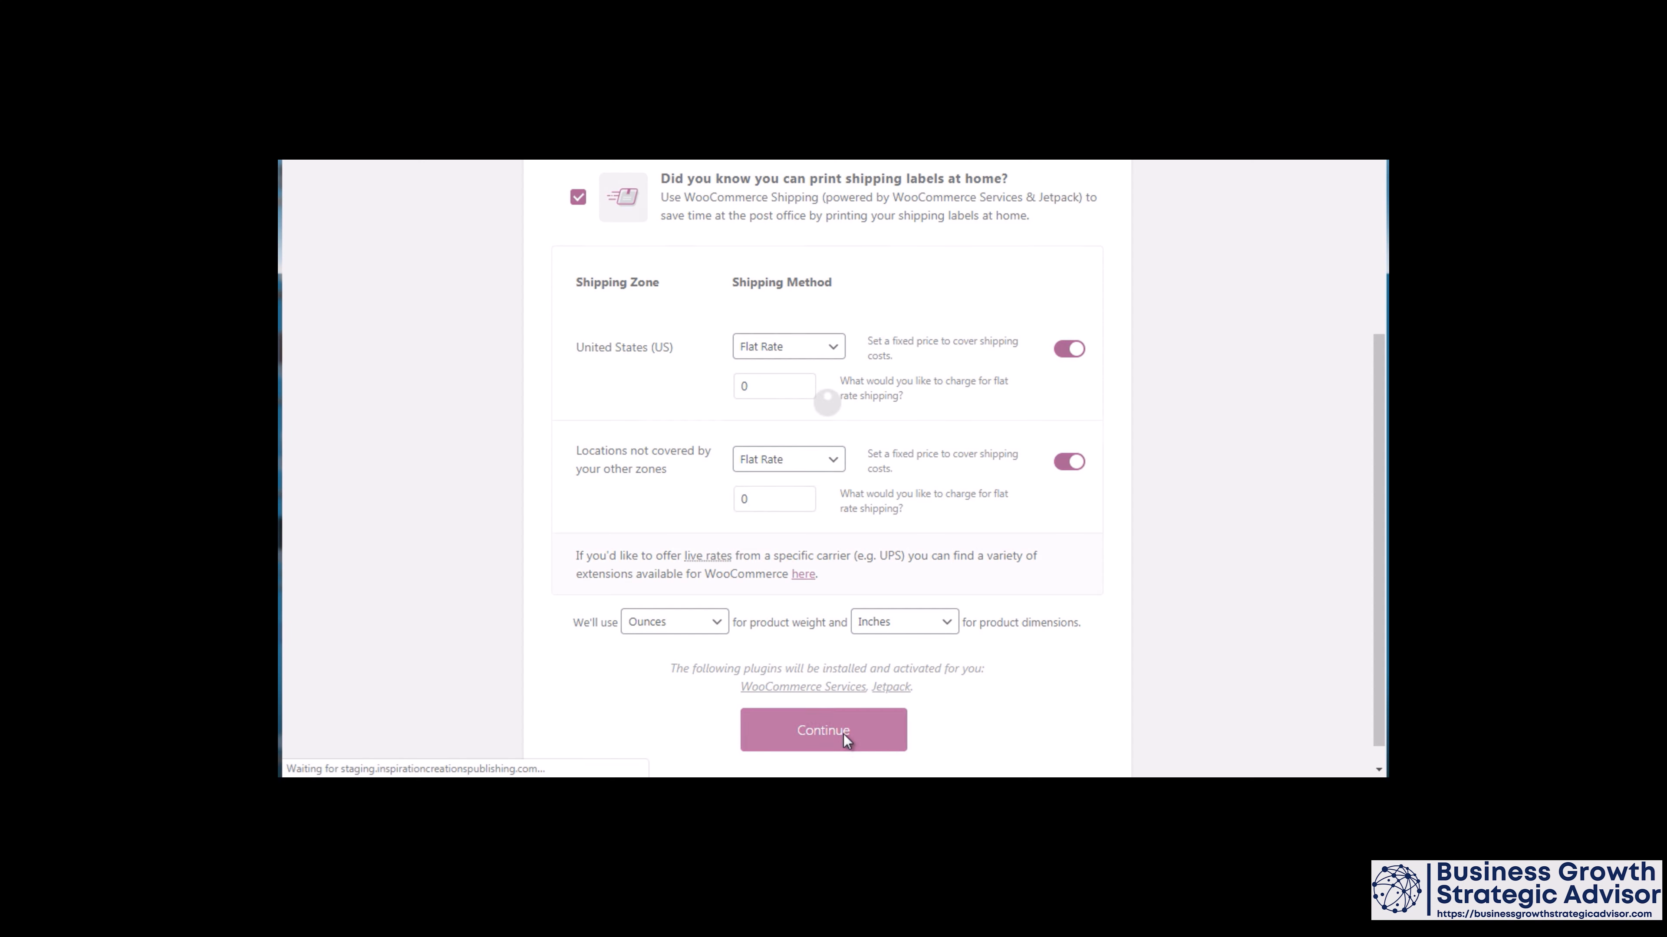
# Step: Deselect Storefront Theme, Automated Taxes, Mailchimp and Facebook, keep only WooCommerce Admin among the recommended features, and continue
pyautogui.click(1374, 299)
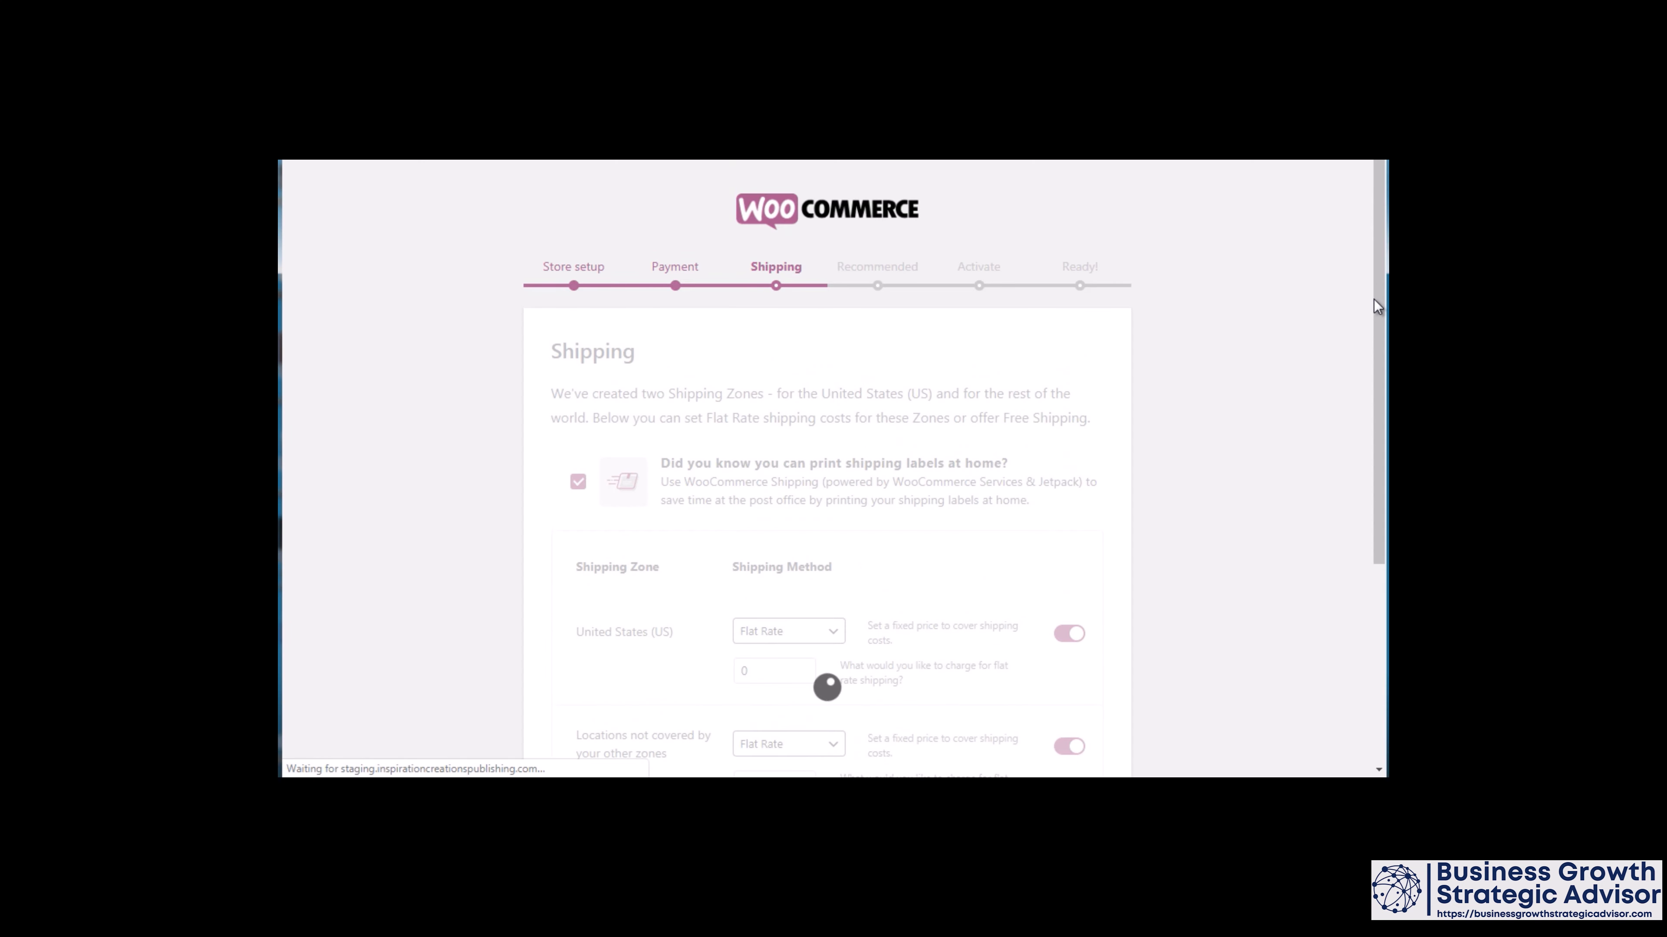
pyautogui.moveTo(1374, 299); pyautogui.dragTo(1375, 333)
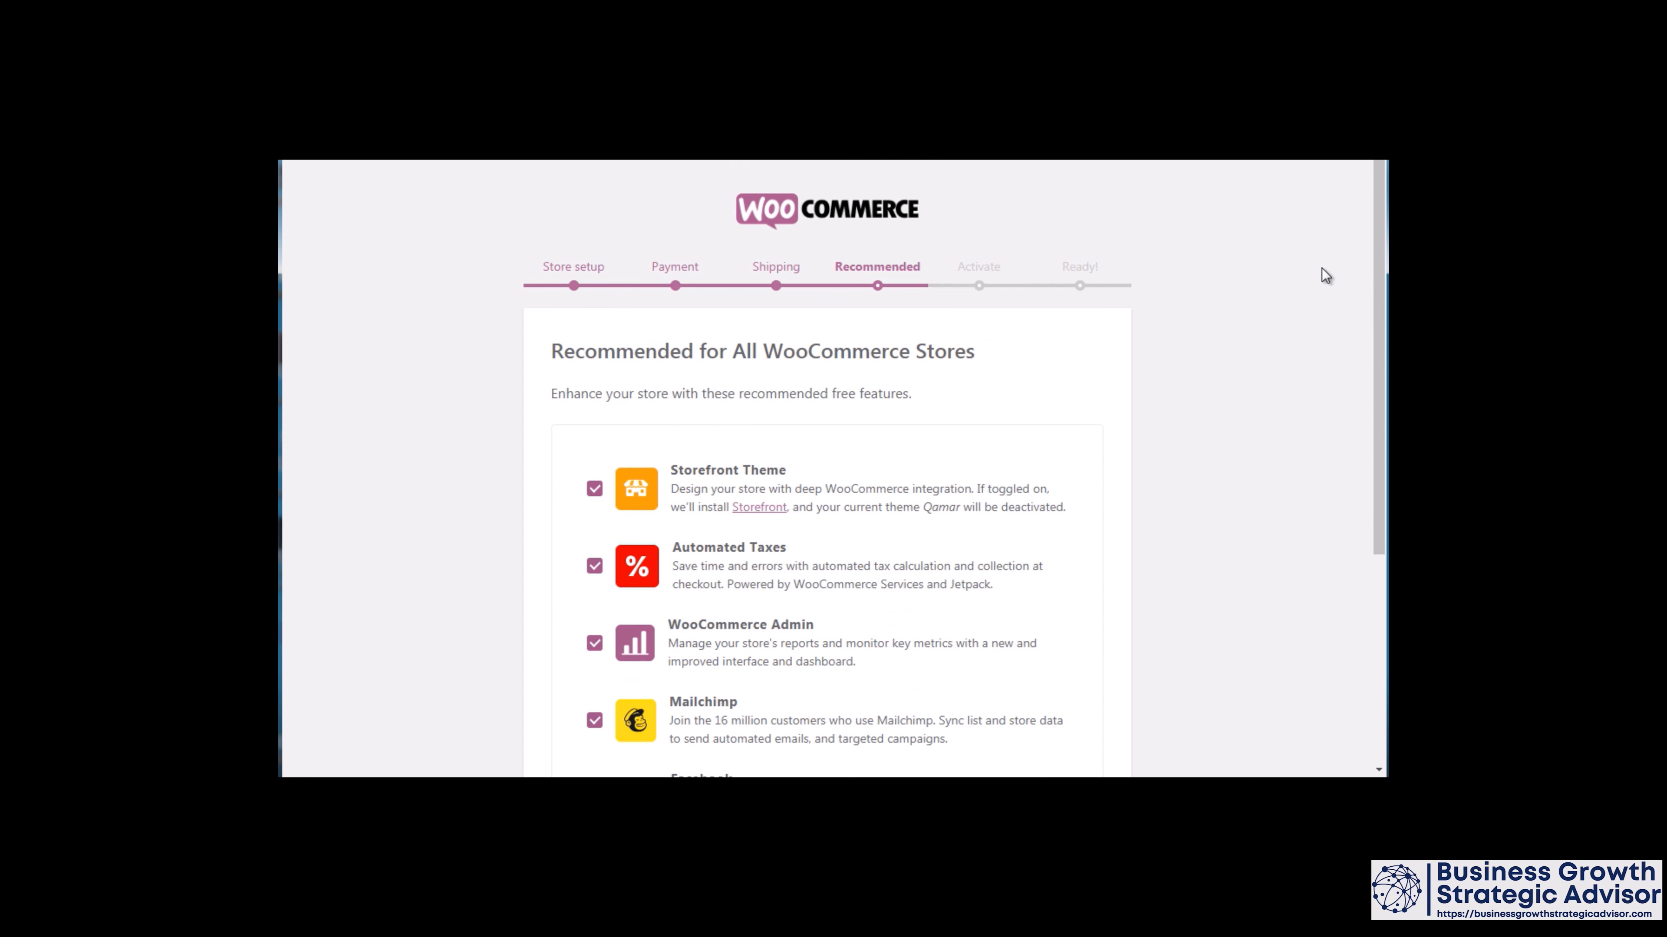
pyautogui.moveTo(1377, 245); pyautogui.dragTo(1371, 343)
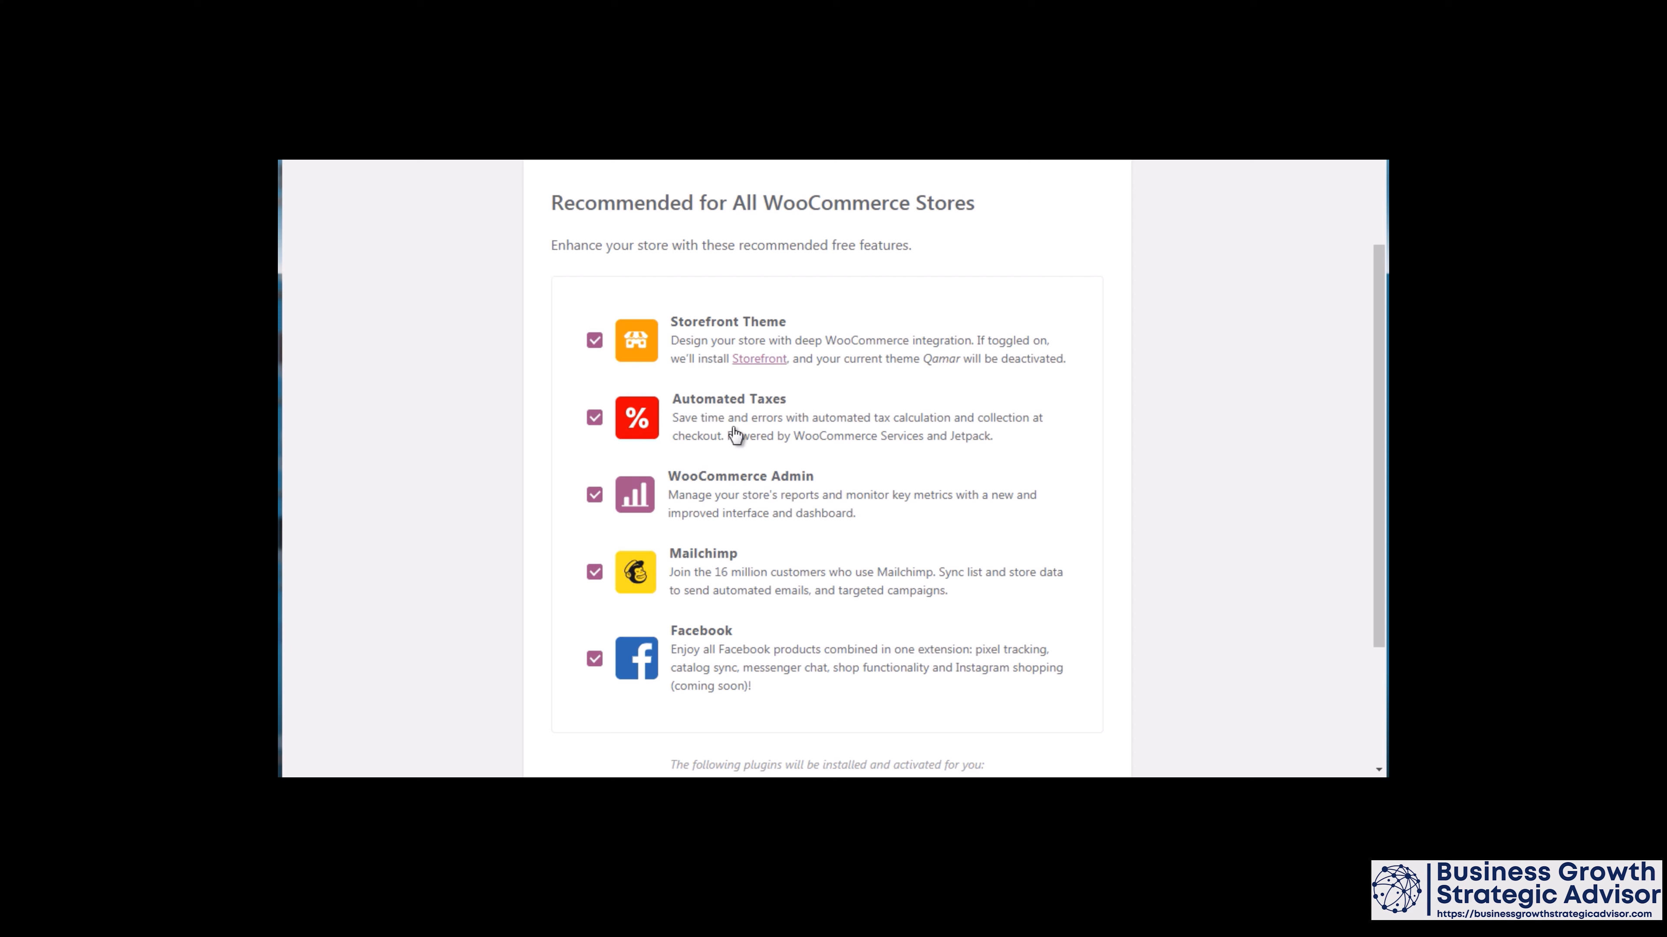
pyautogui.click(593, 341)
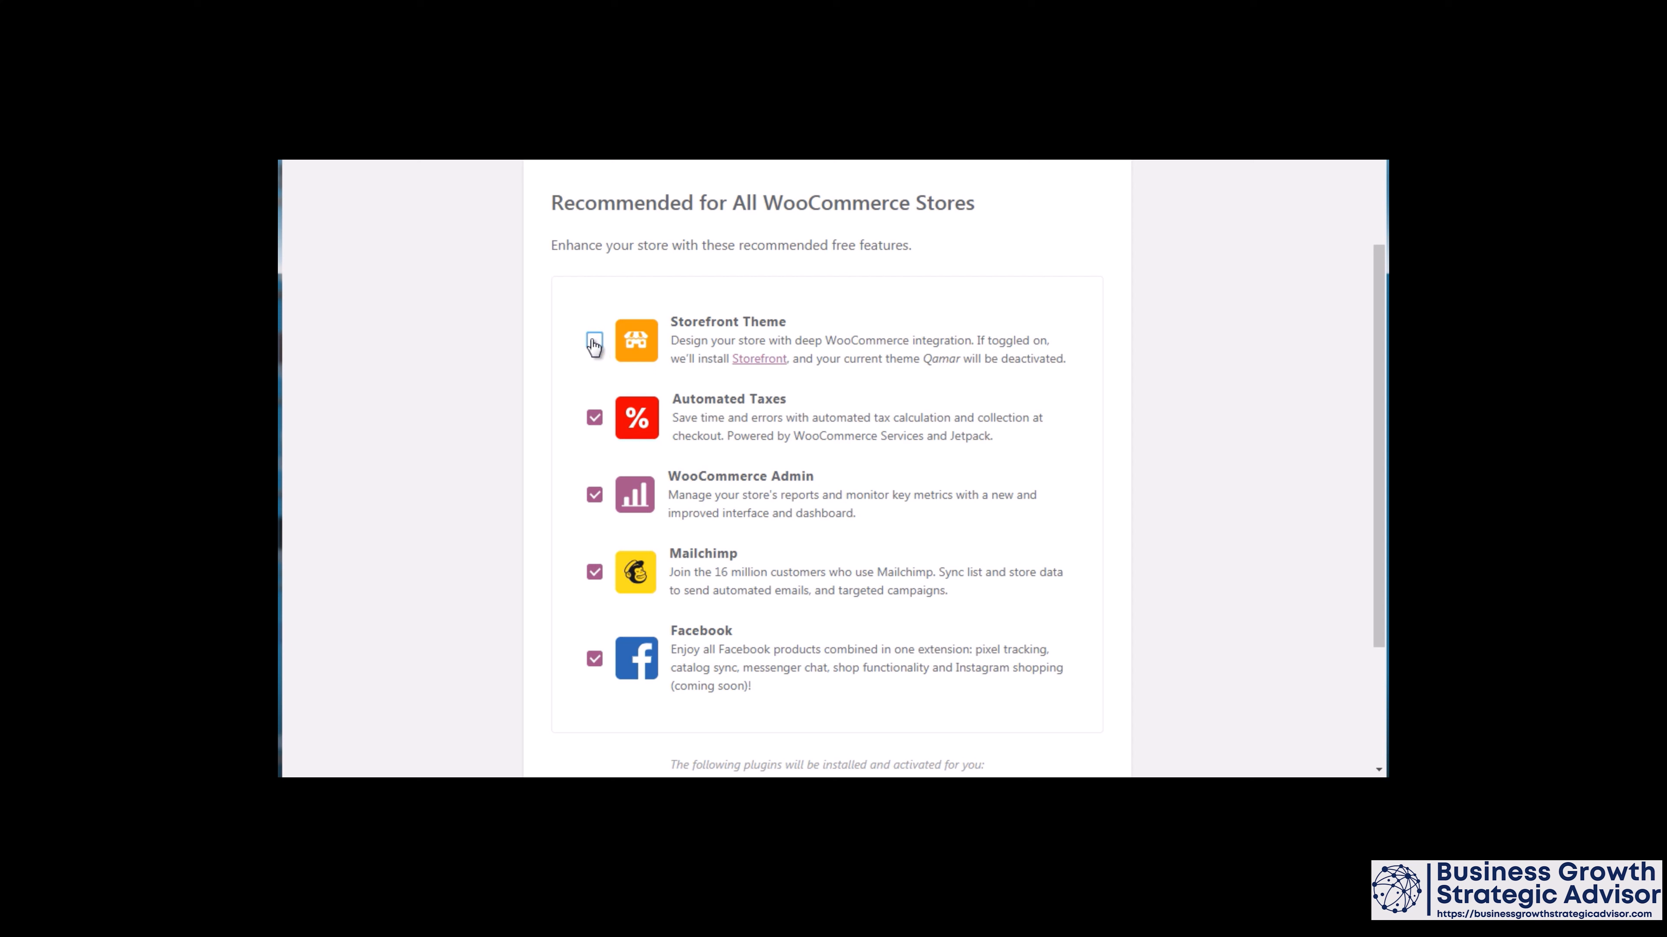
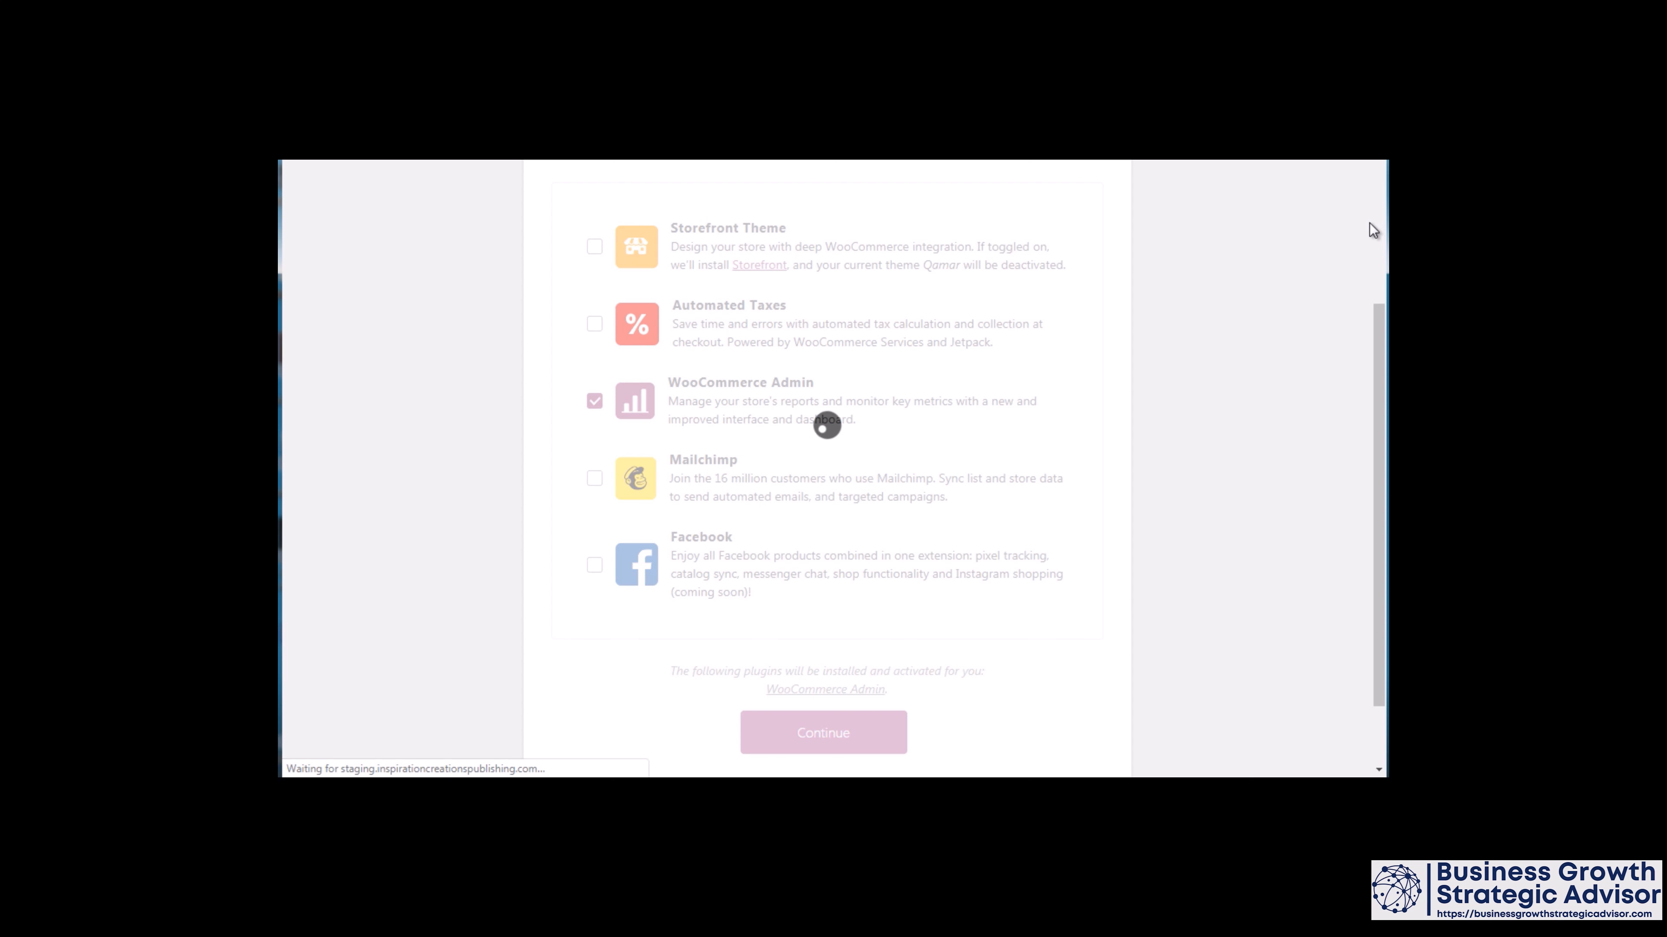
# Step: Skip connecting the store to Jetpack and finish the activation stage of the setup wizard
pyautogui.scroll(4, 1374, 229)
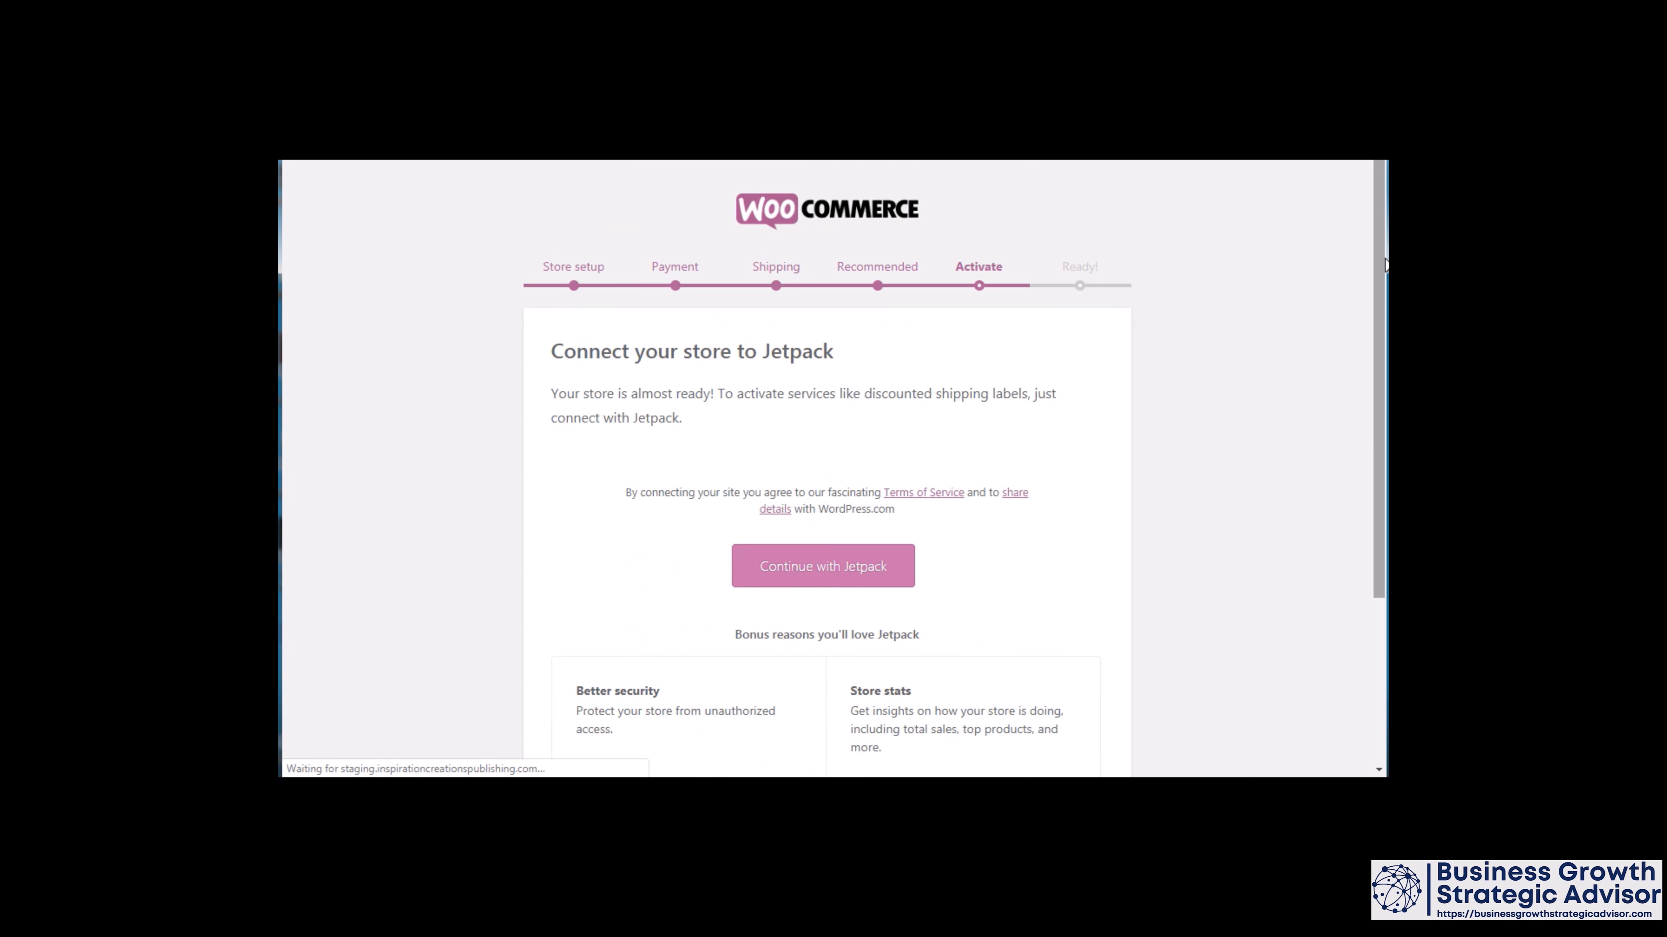
pyautogui.moveTo(1382, 259); pyautogui.dragTo(1376, 493)
pyautogui.click(840, 738)
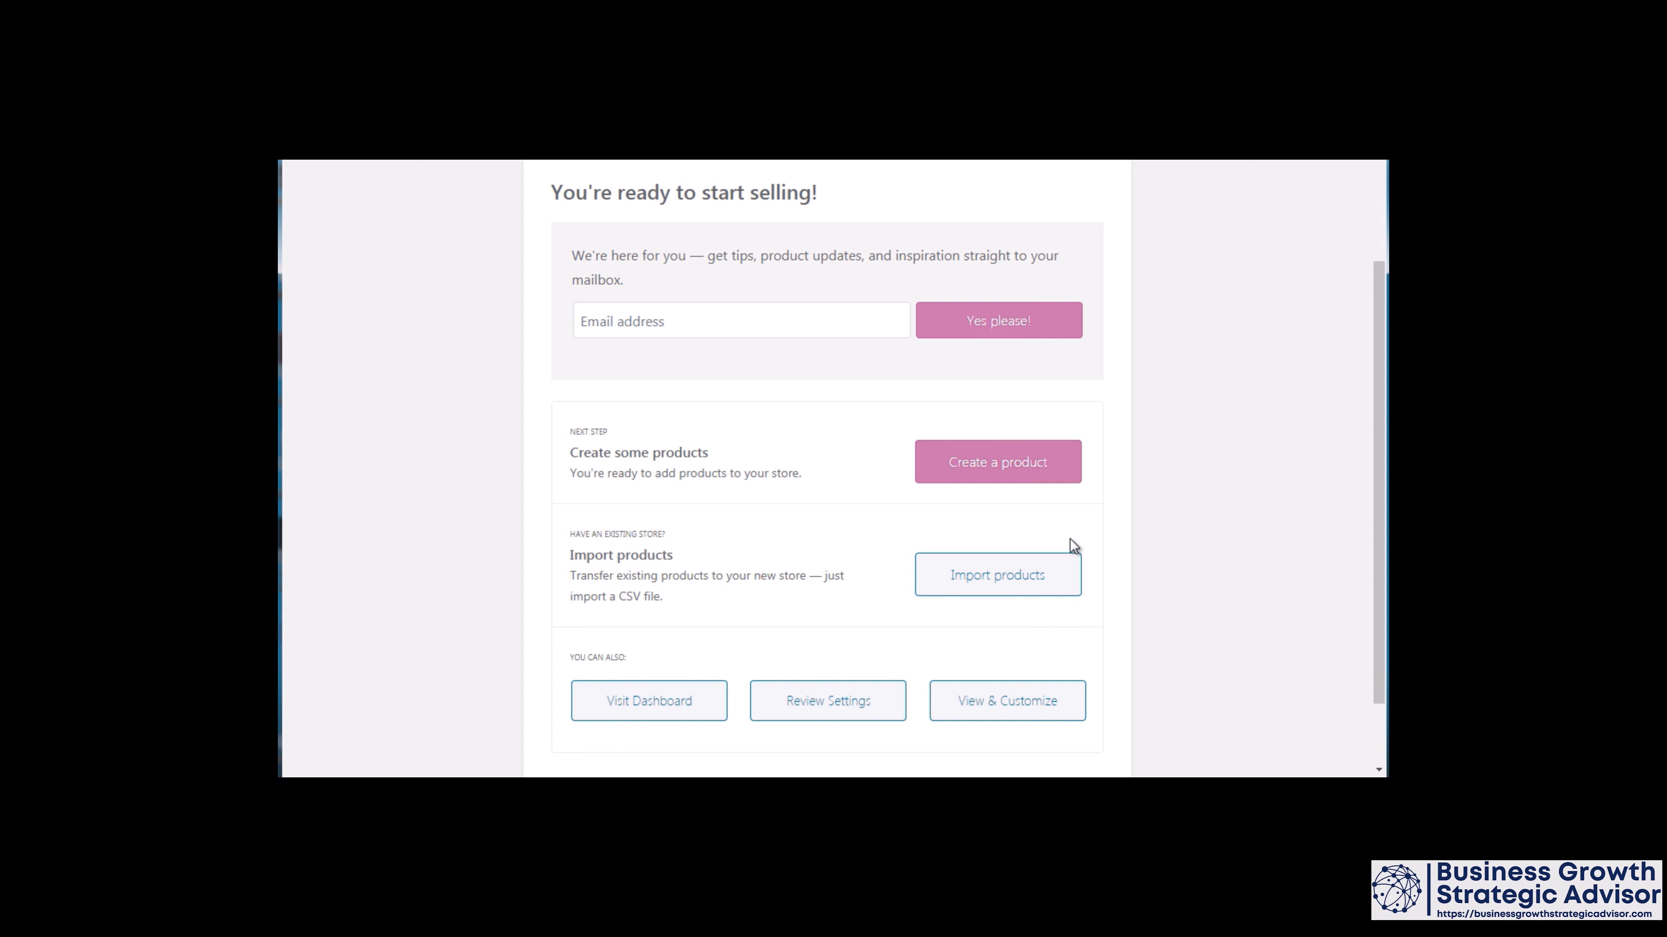
# Step: Leave the finished setup wizard for the WordPress dashboard and dismiss the notice about setting Stripe account keys
pyautogui.moveTo(1370, 555); pyautogui.dragTo(1375, 613)
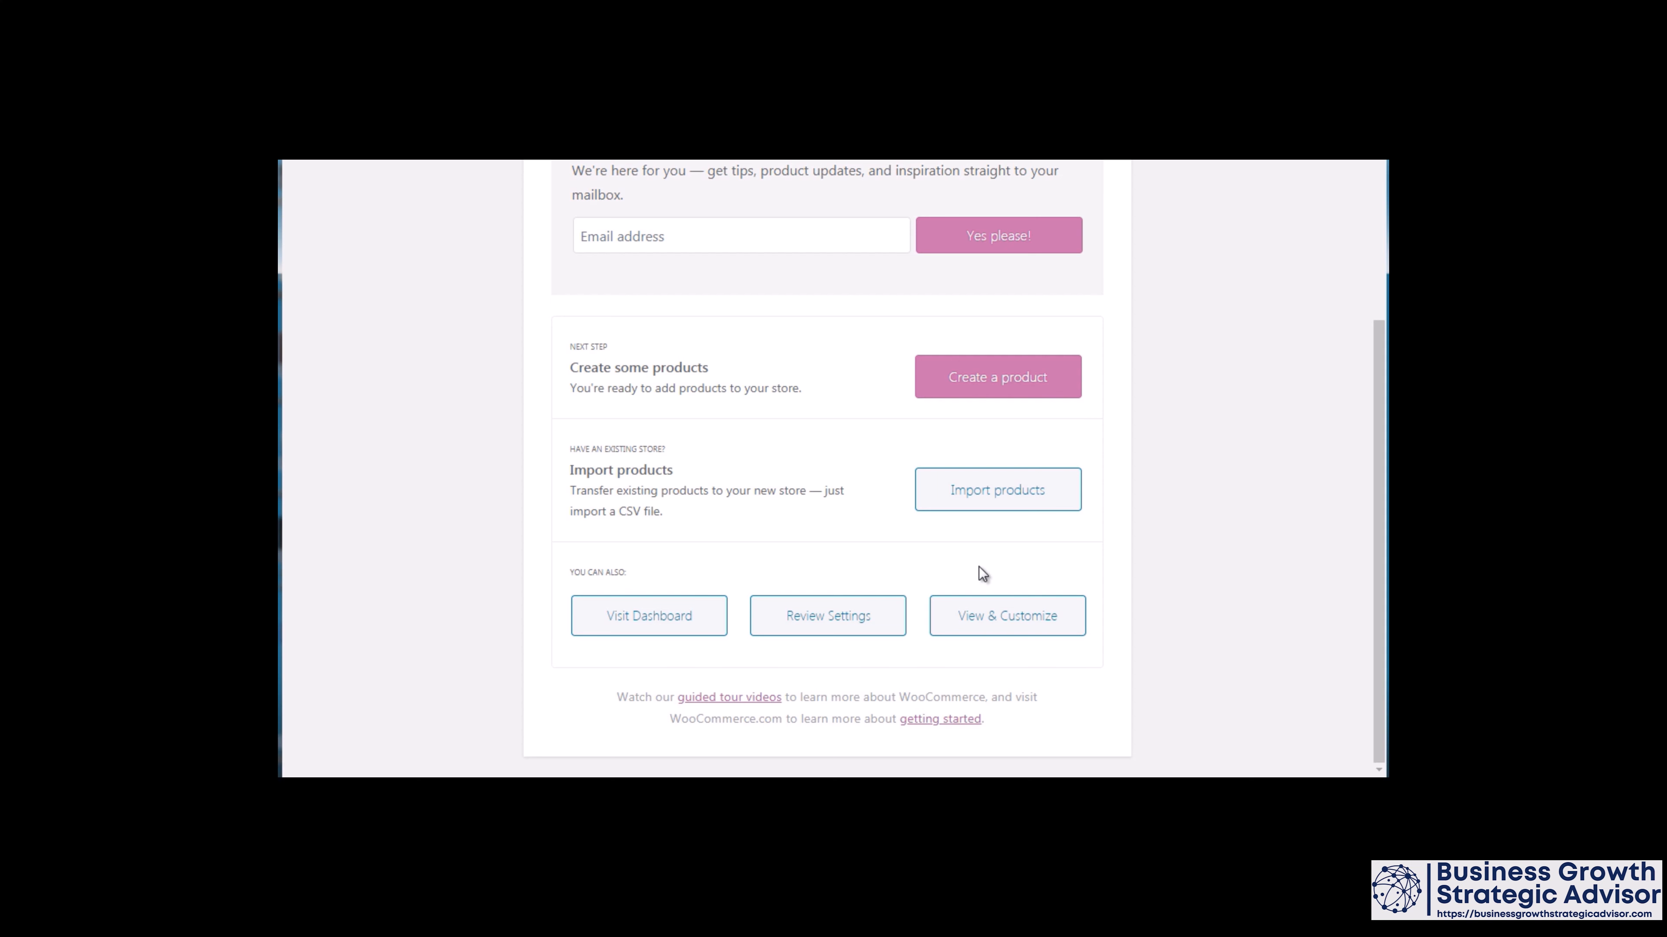
pyautogui.click(670, 622)
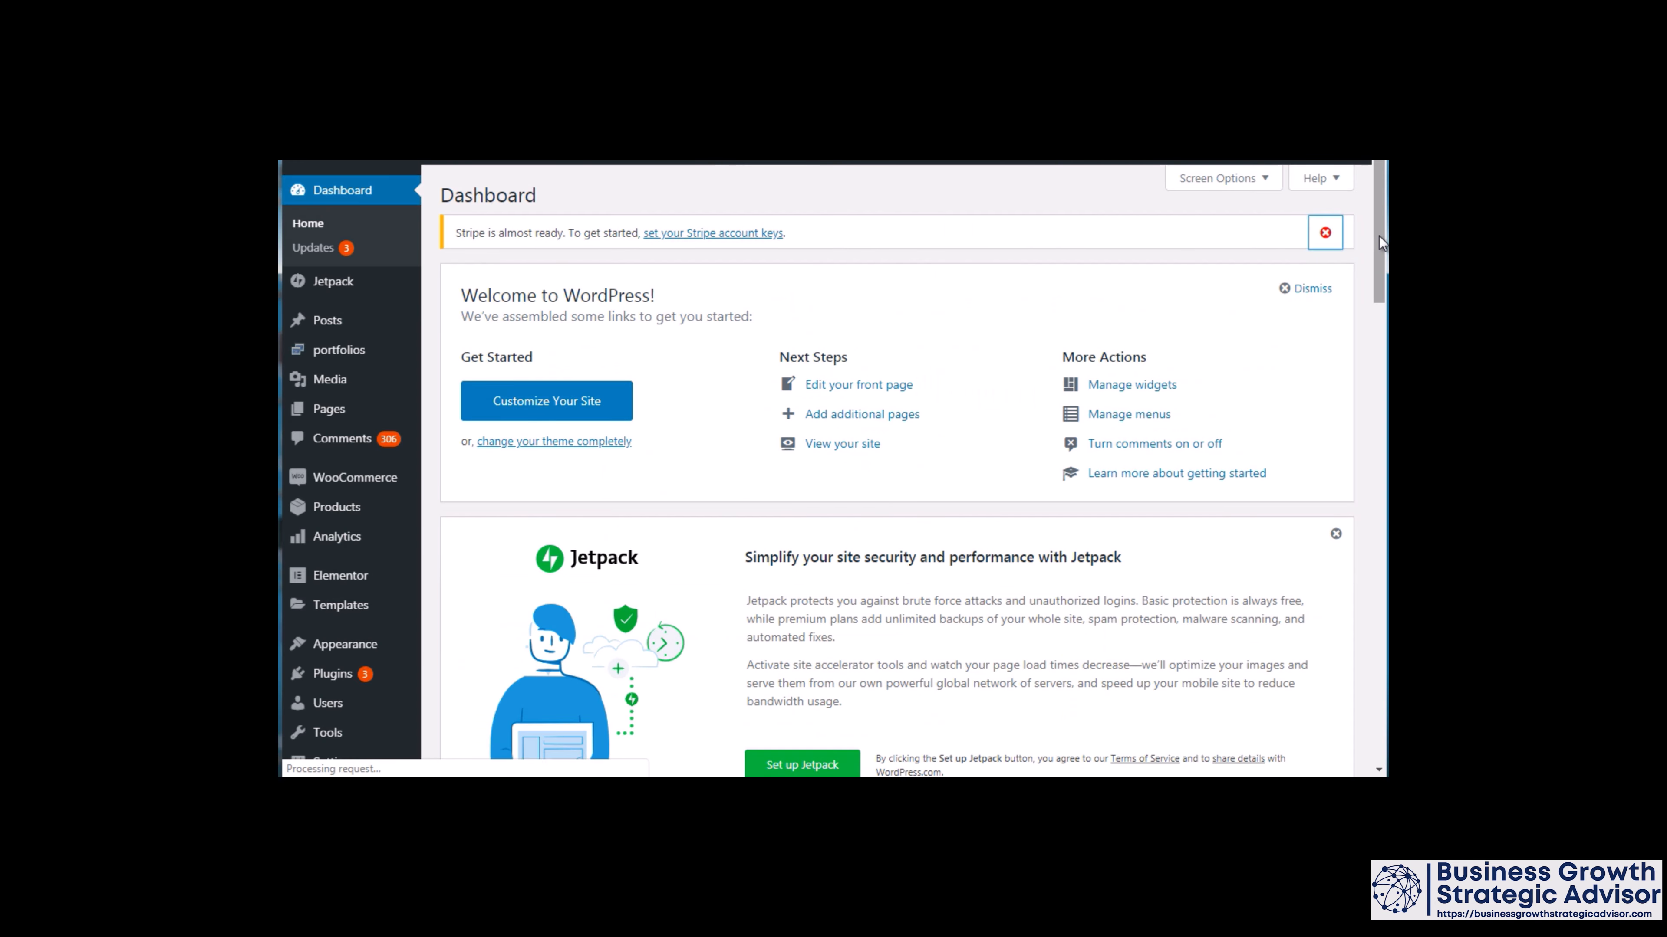
pyautogui.click(1326, 232)
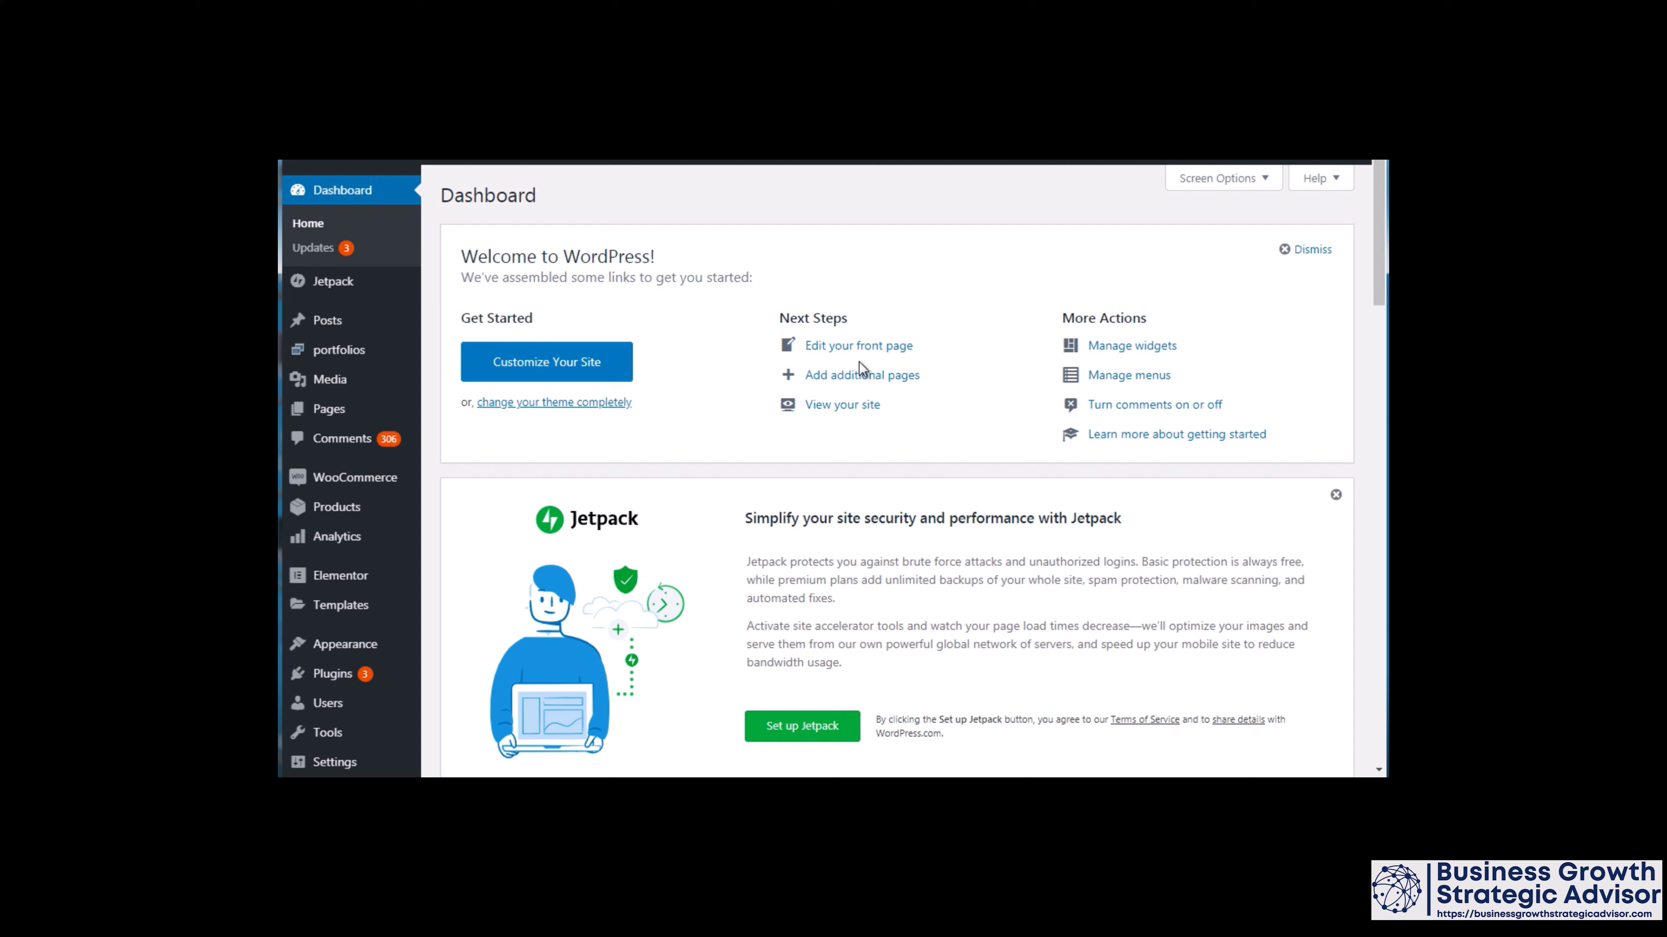
# Step: Open the installed themes and examine the options for adding a theme, including uploading one in .zip format
pyautogui.moveTo(392, 483)
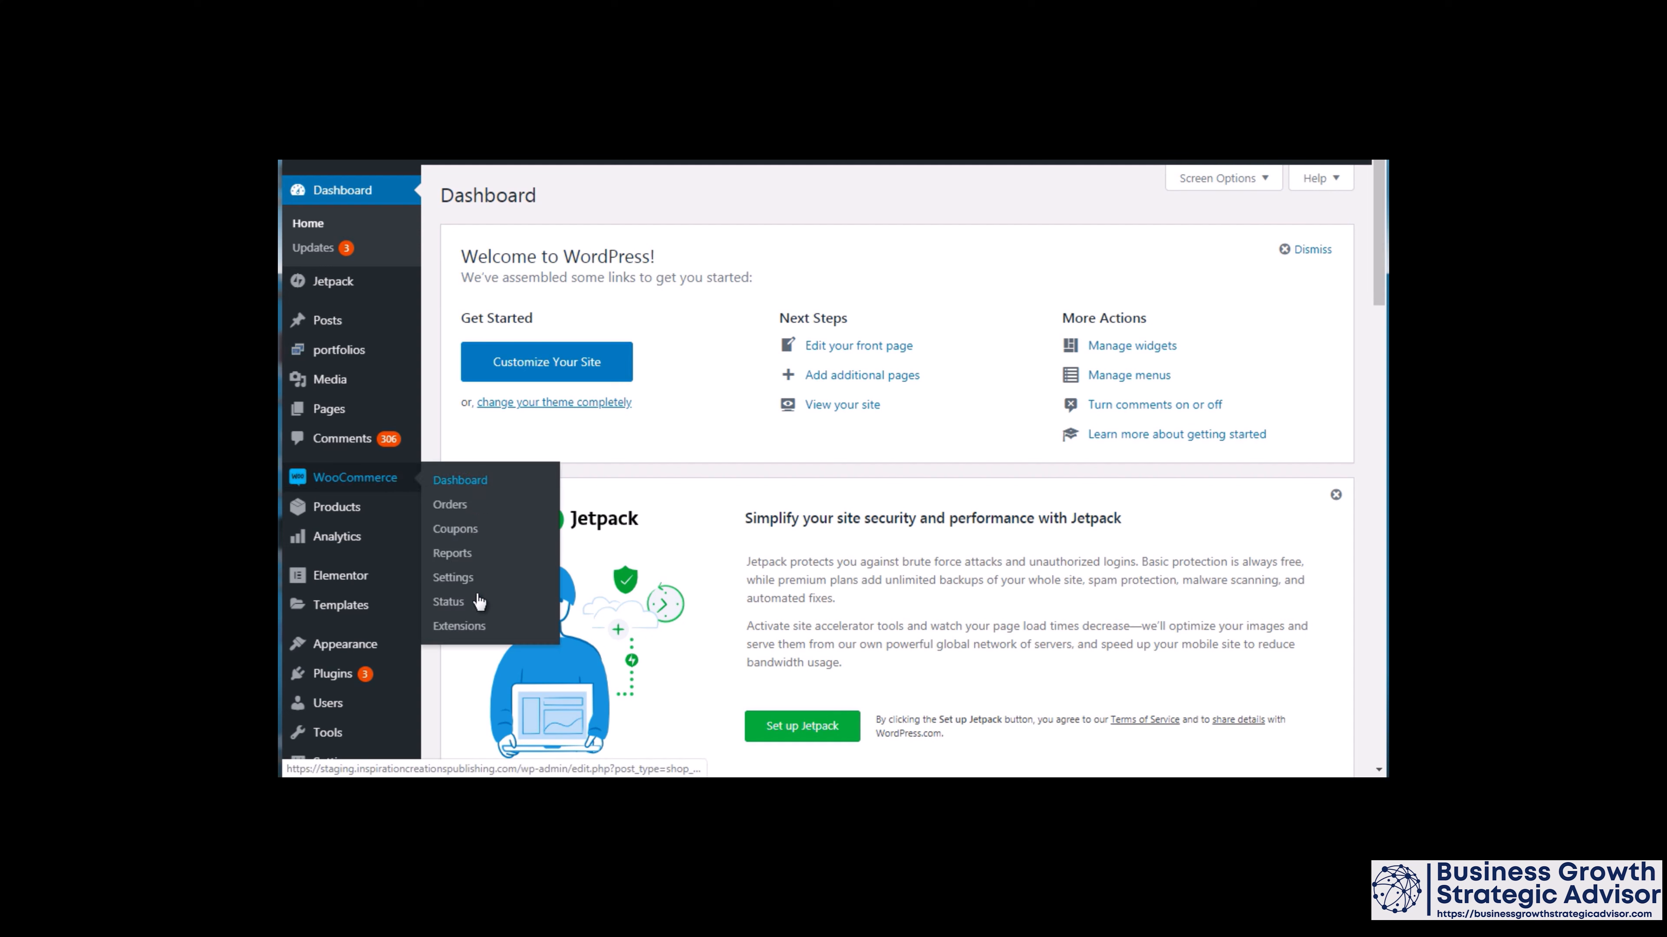
pyautogui.moveTo(364, 514)
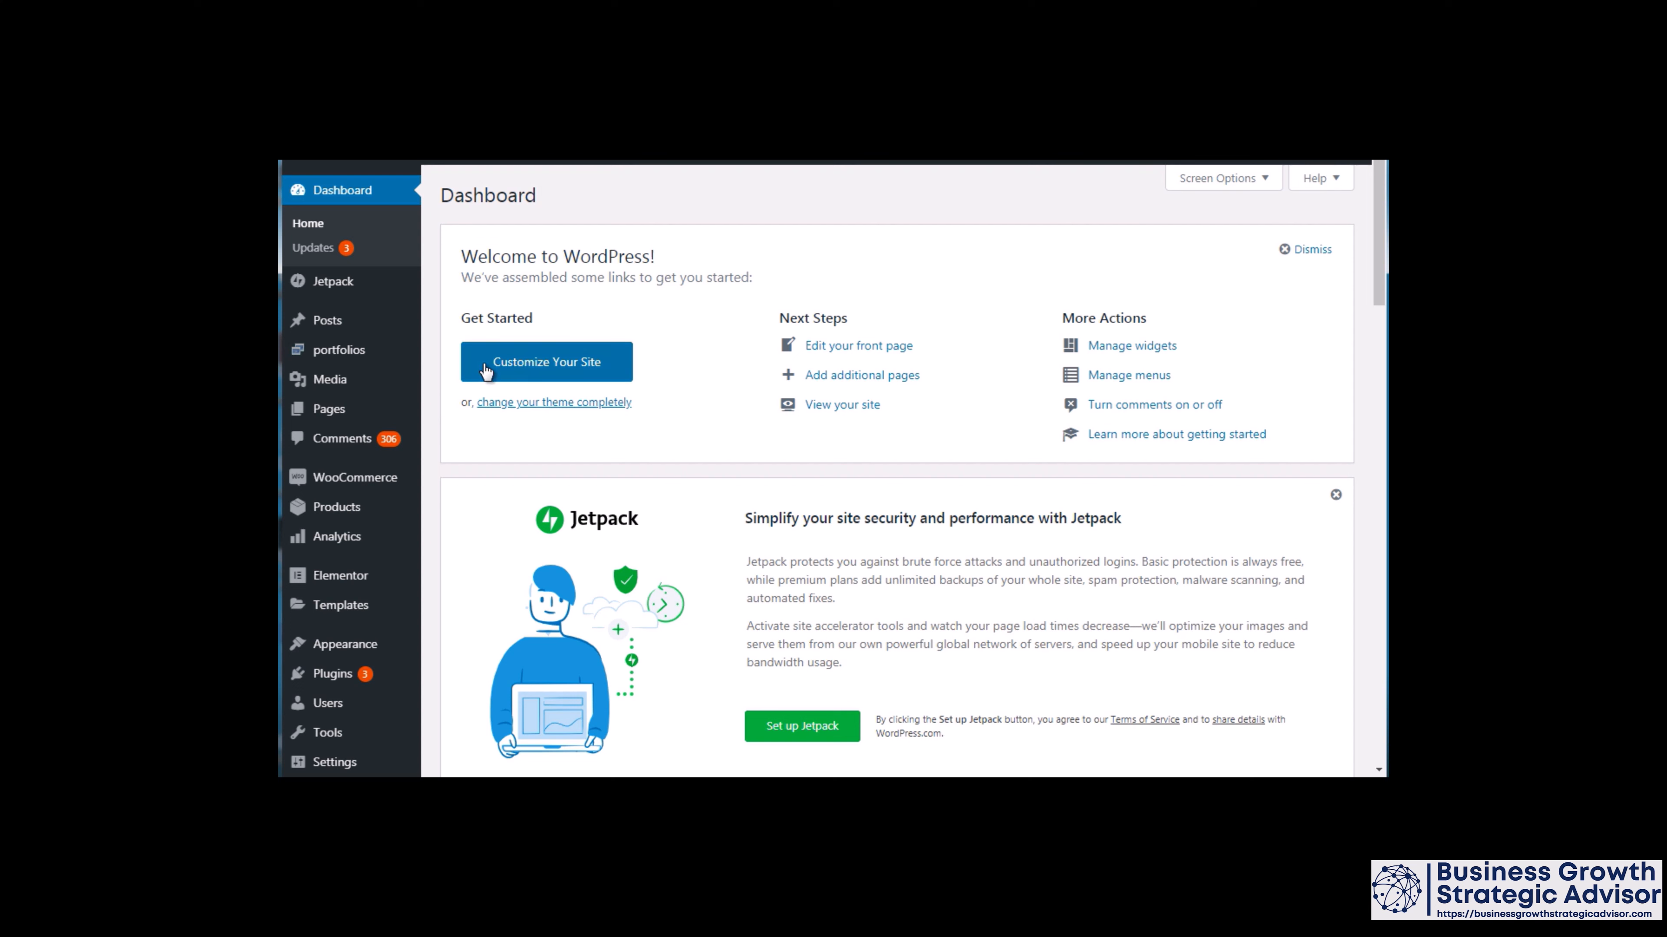
pyautogui.moveTo(386, 651)
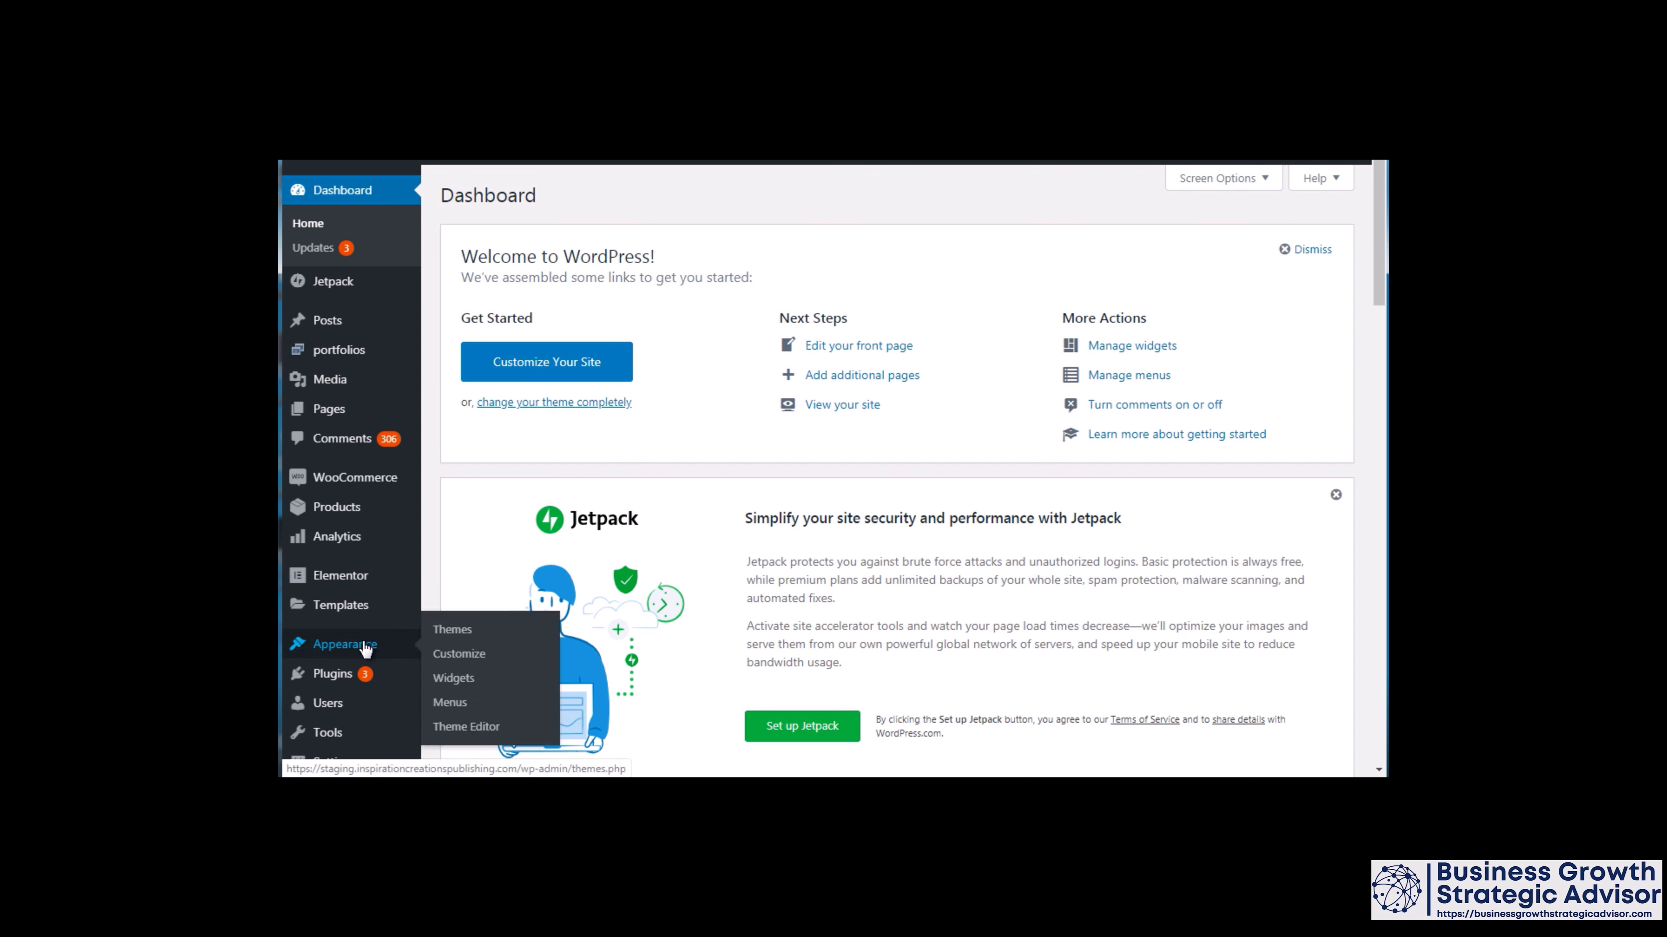
pyautogui.click(451, 632)
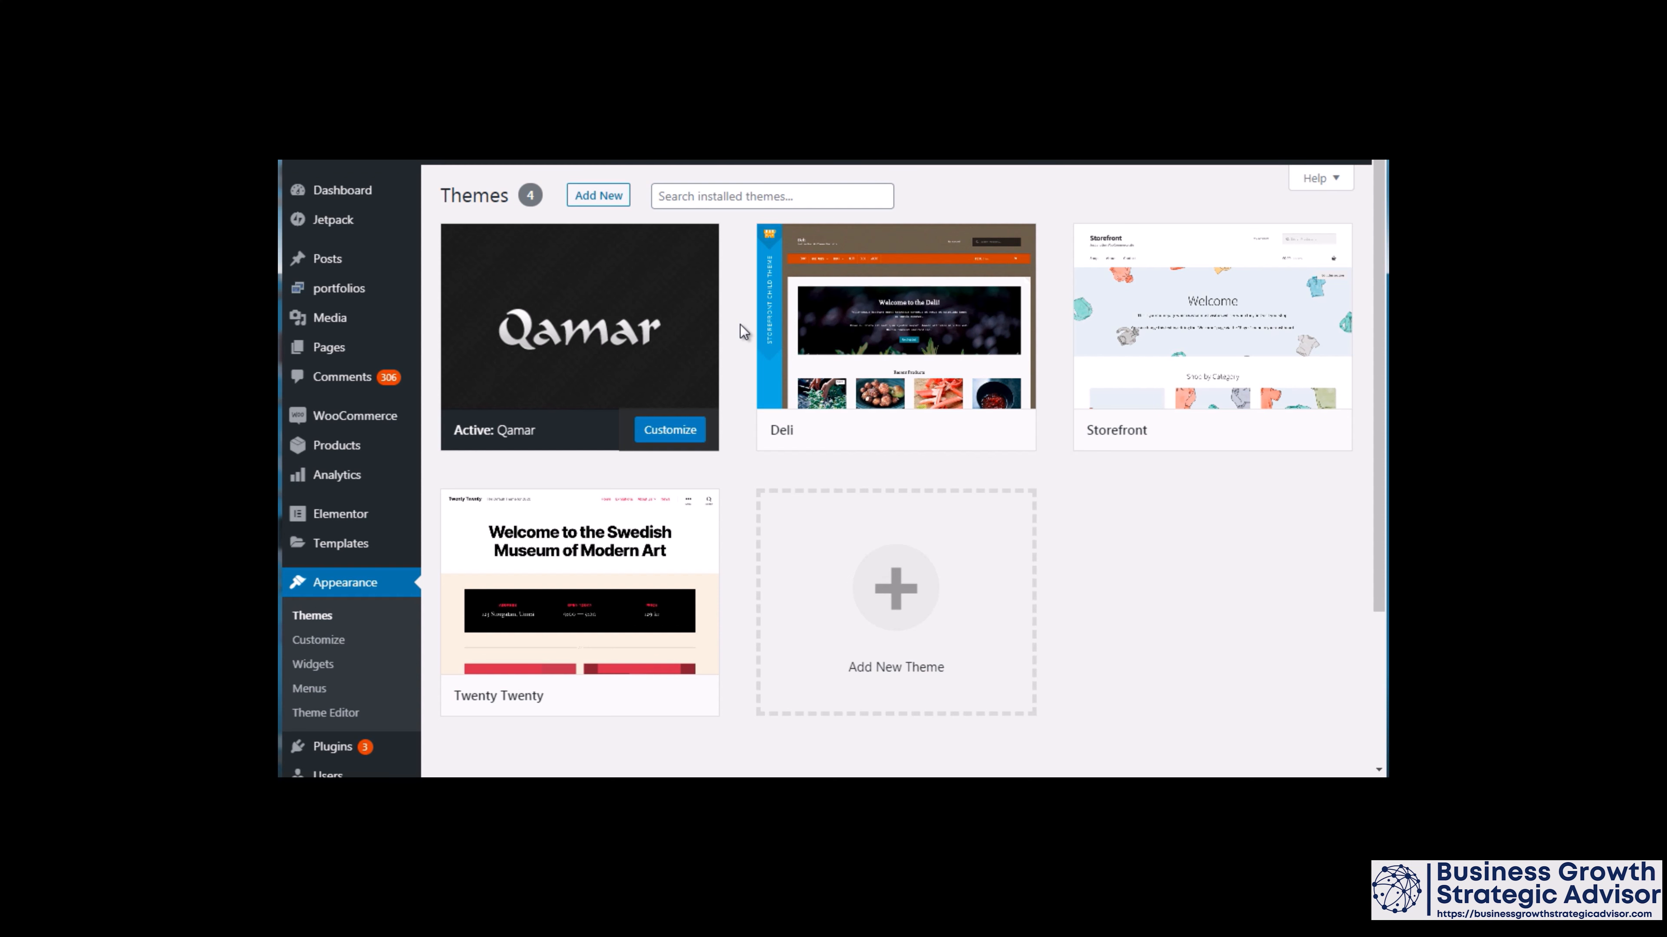
pyautogui.click(615, 205)
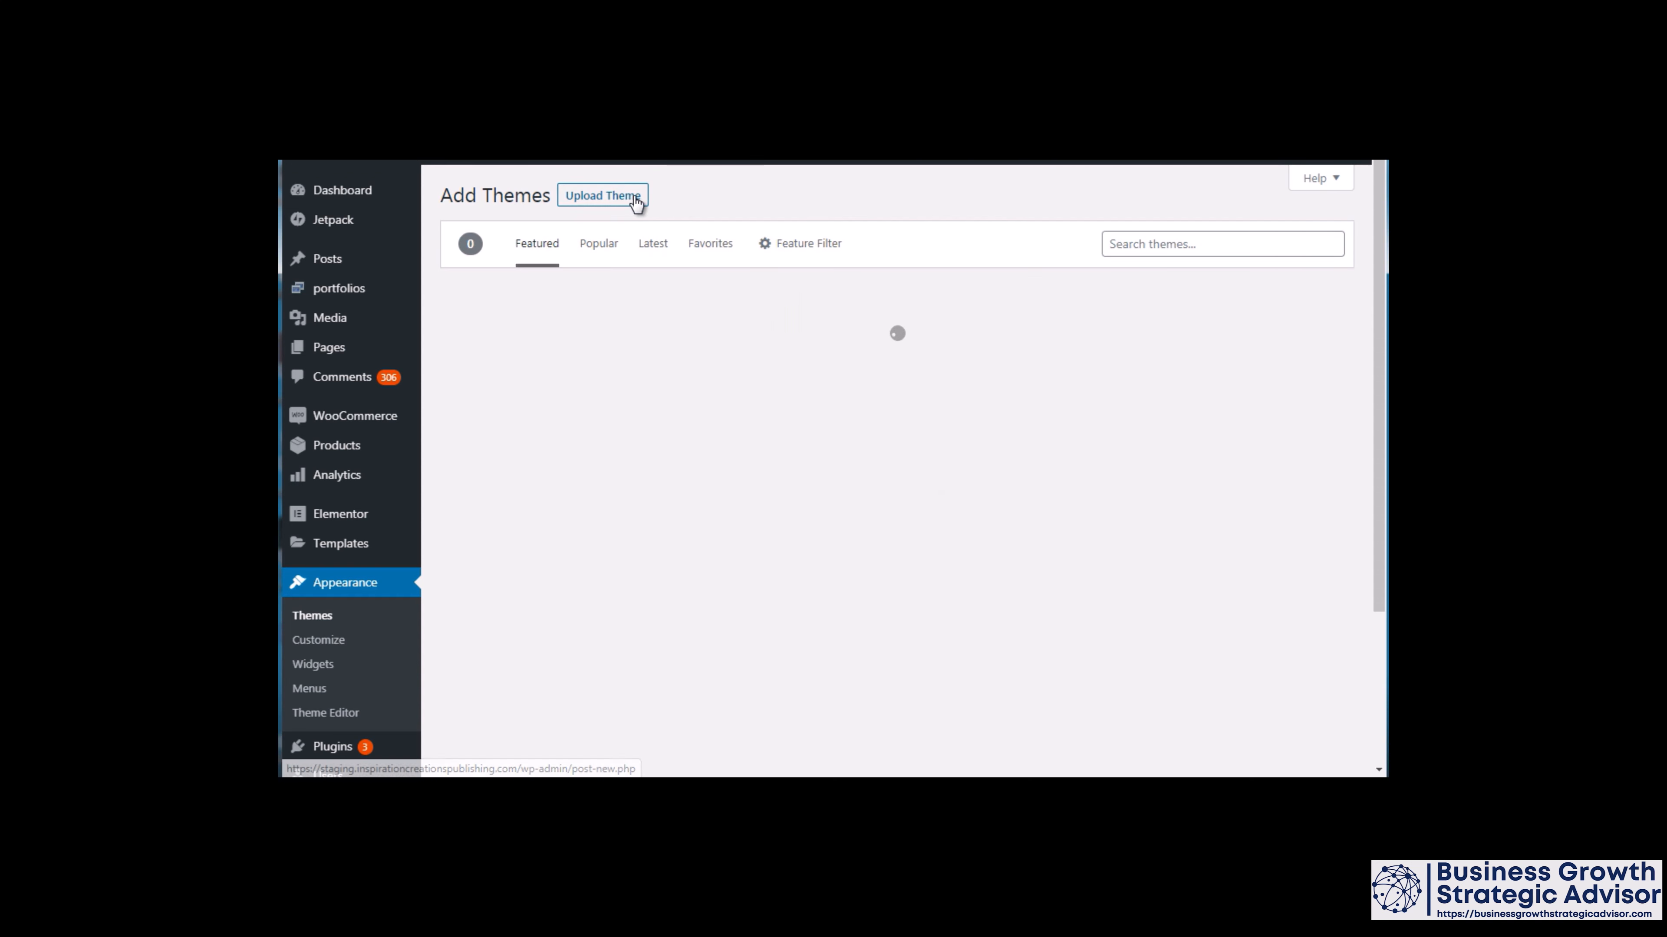
pyautogui.click(632, 199)
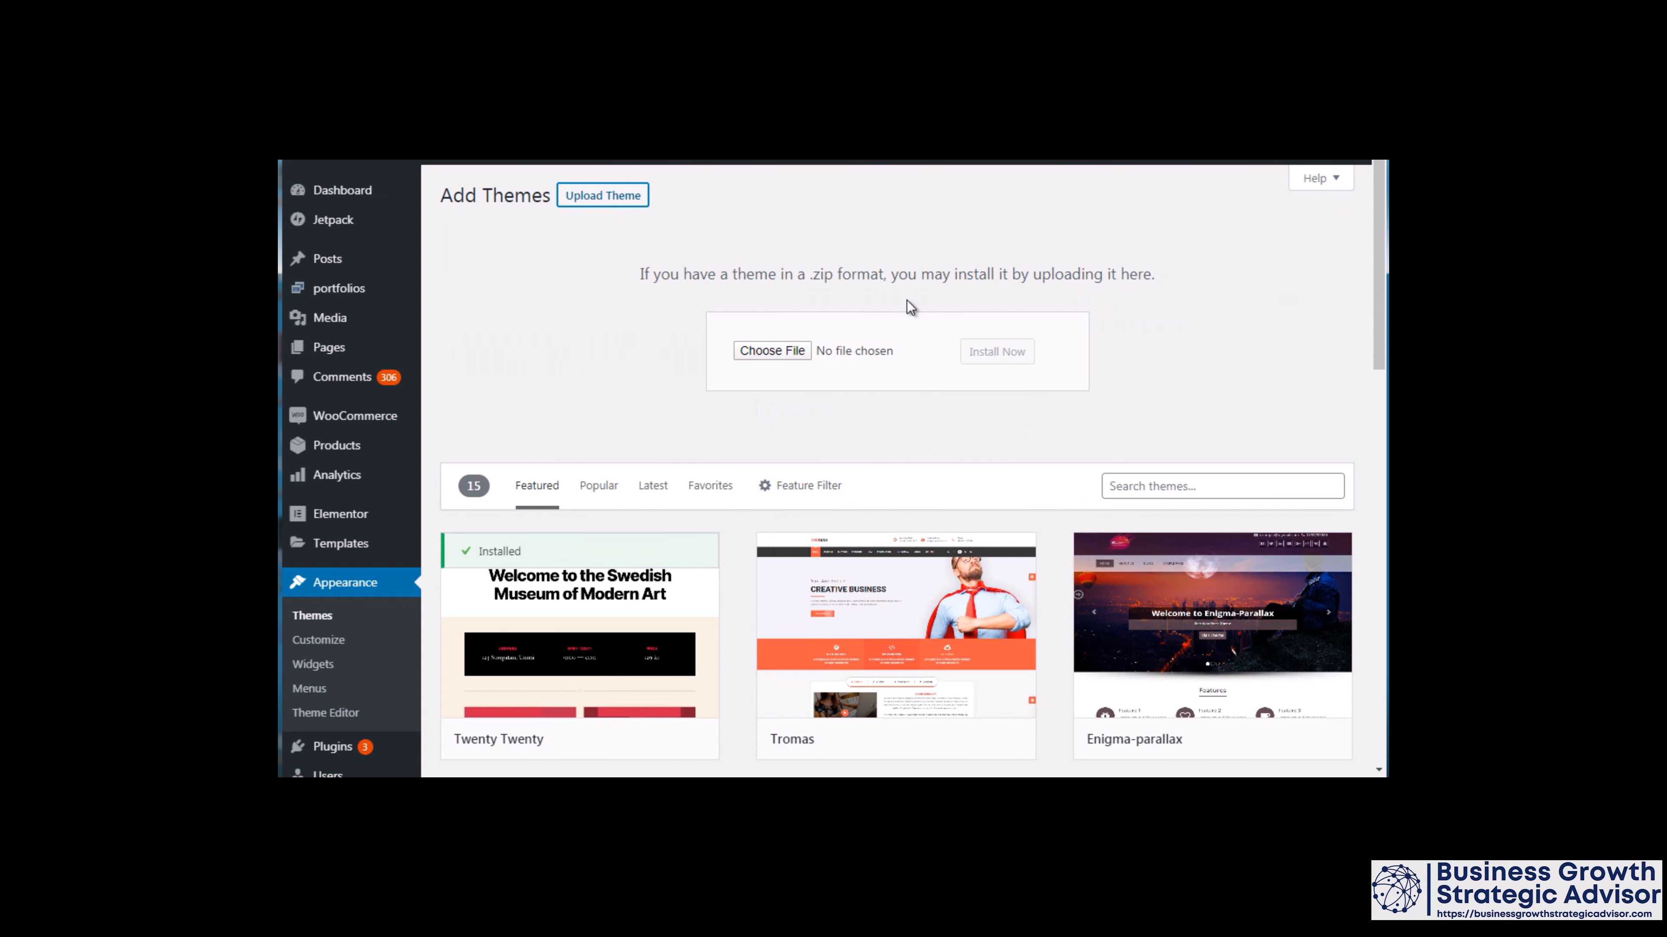
pyautogui.moveTo(1379, 296)
pyautogui.mouseDown()
pyautogui.moveTo(1373, 503)
pyautogui.moveTo(1372, 304)
pyautogui.mouseUp()
# Step: Return to the installed themes and activate the Deli theme
pyautogui.click(330, 624)
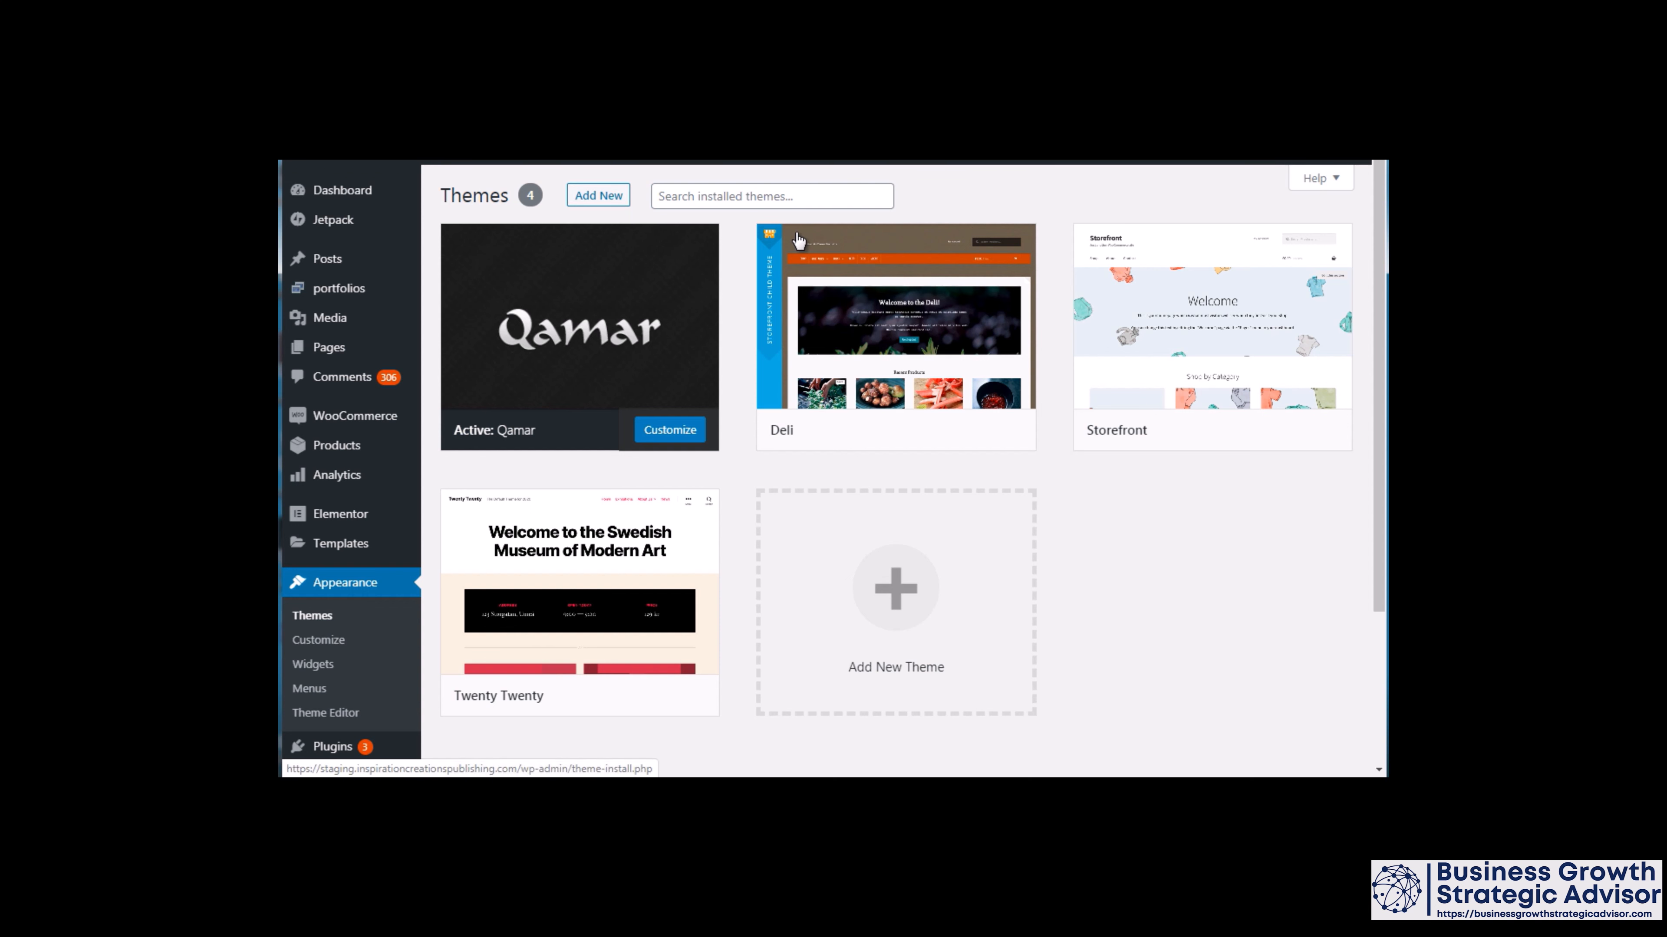
pyautogui.moveTo(821, 371)
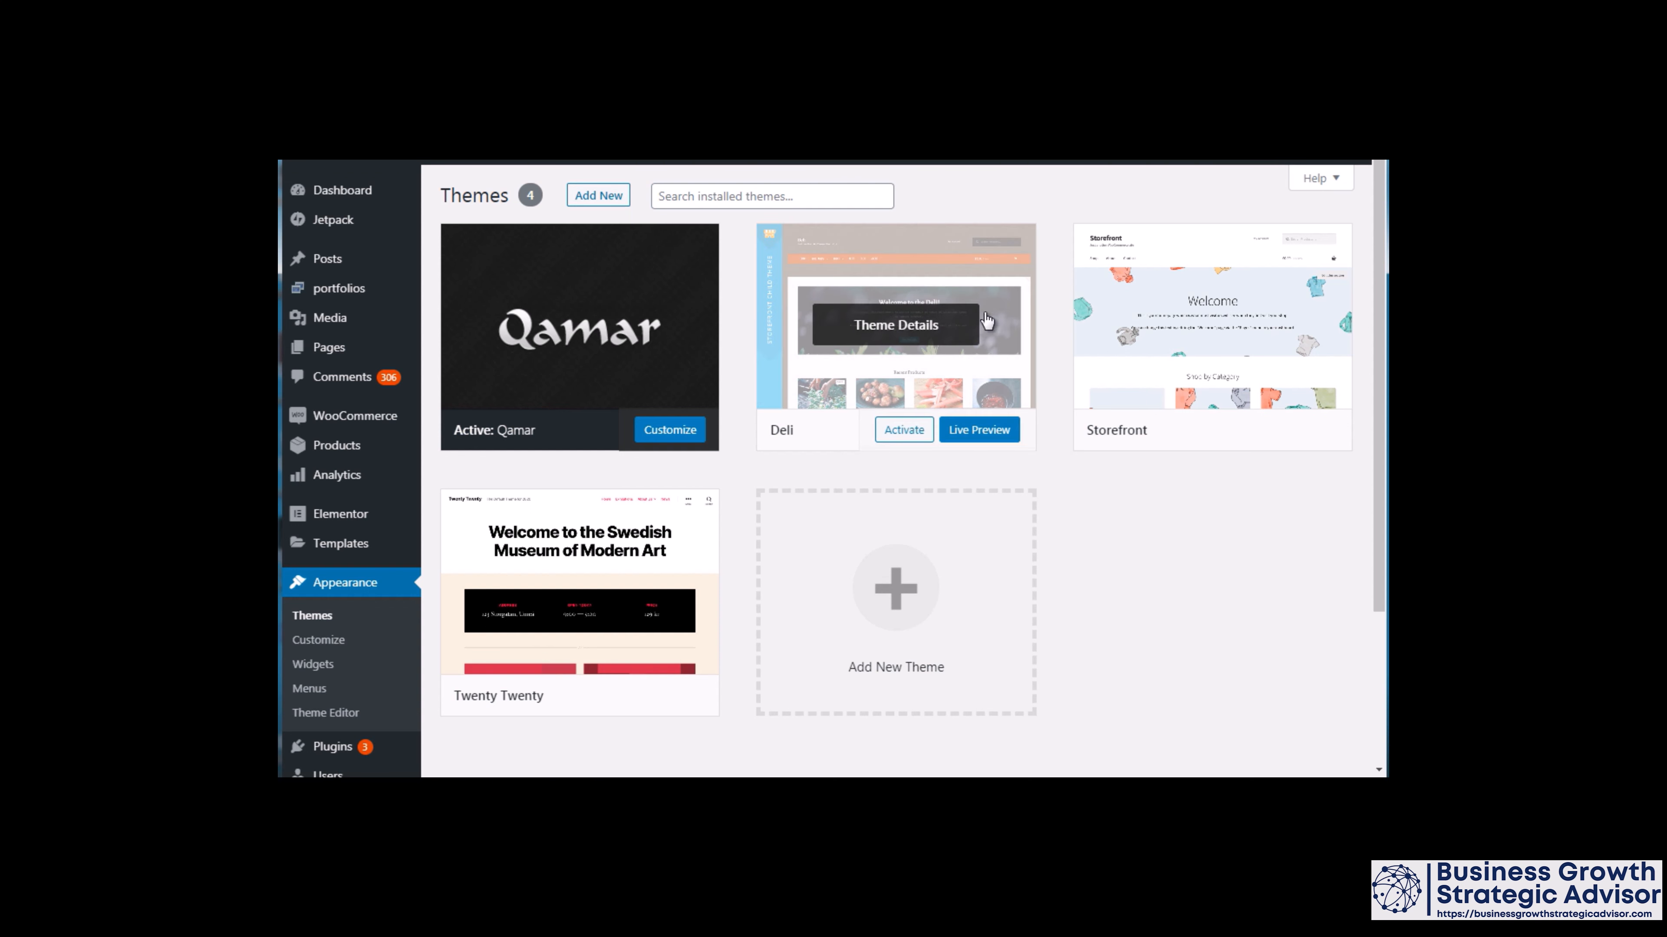
pyautogui.click(904, 430)
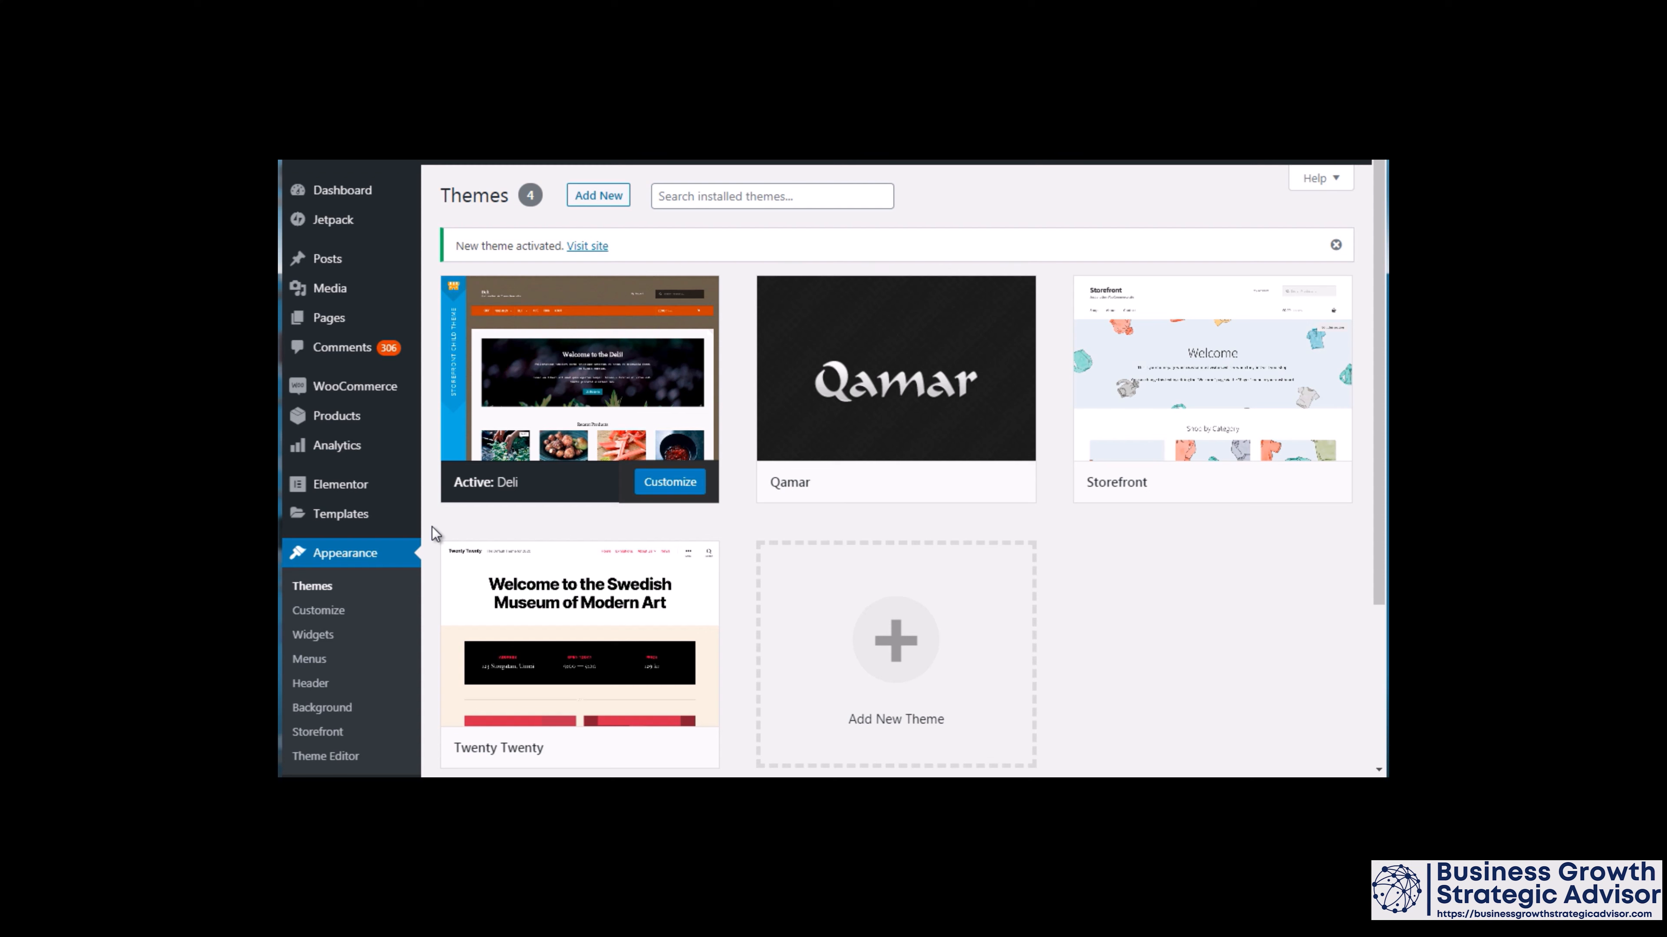
# Step: Open the WooCommerce dashboard and examine its performance figures and sales charts
pyautogui.moveTo(508, 430)
pyautogui.click(374, 394)
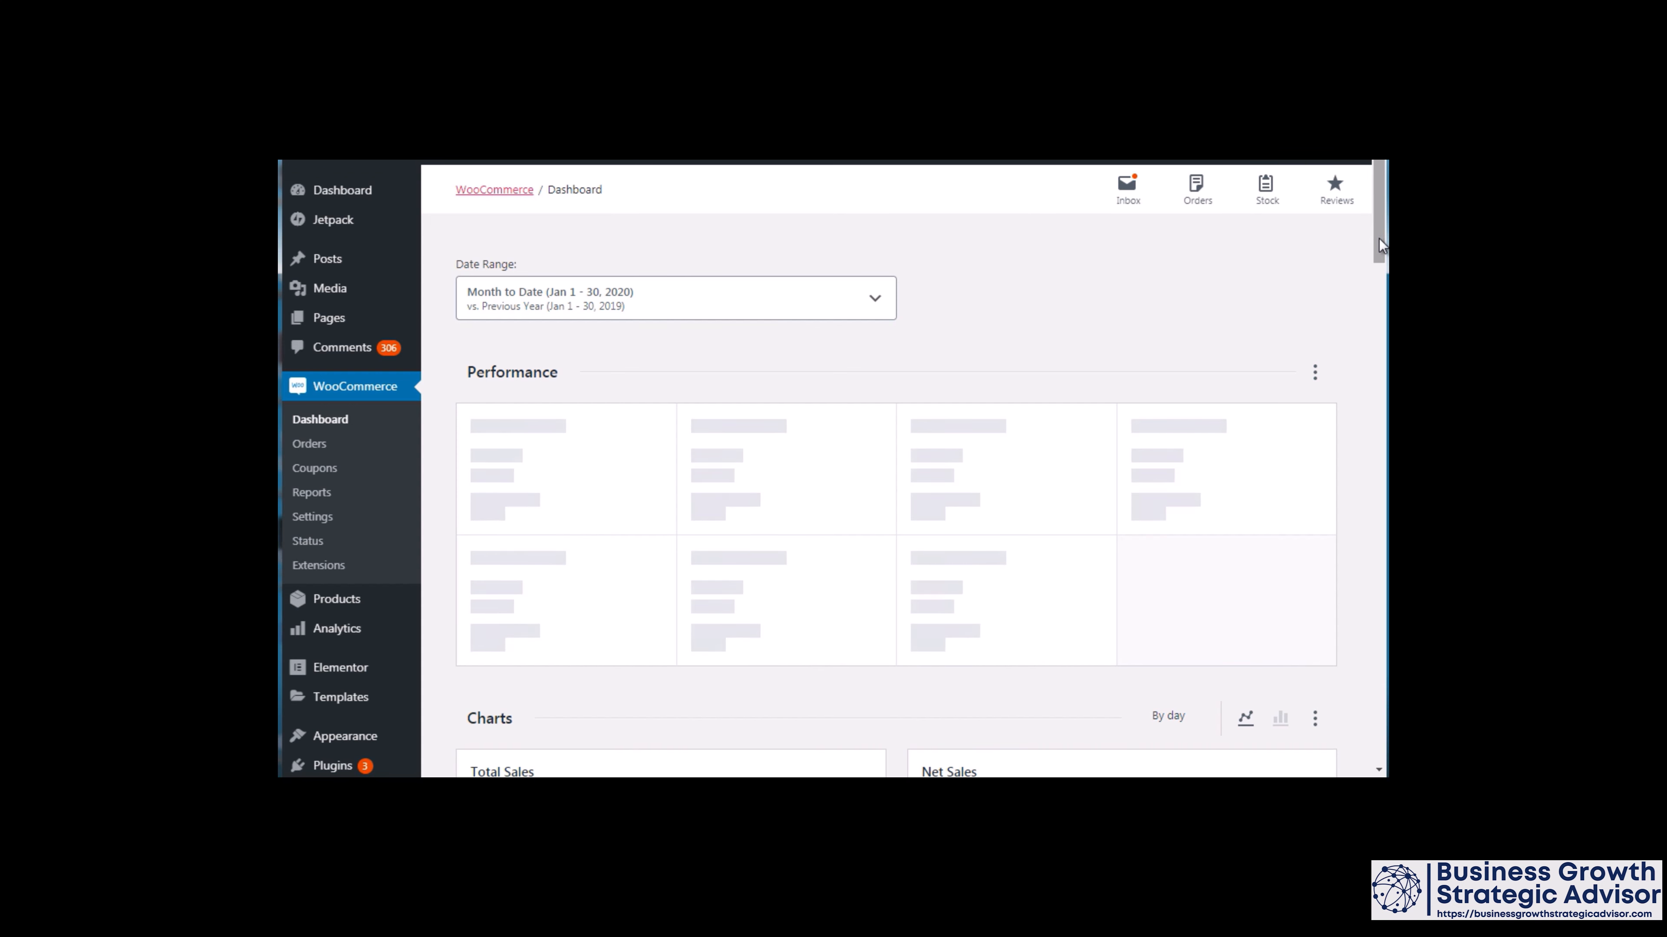
pyautogui.moveTo(1379, 240); pyautogui.dragTo(1380, 244)
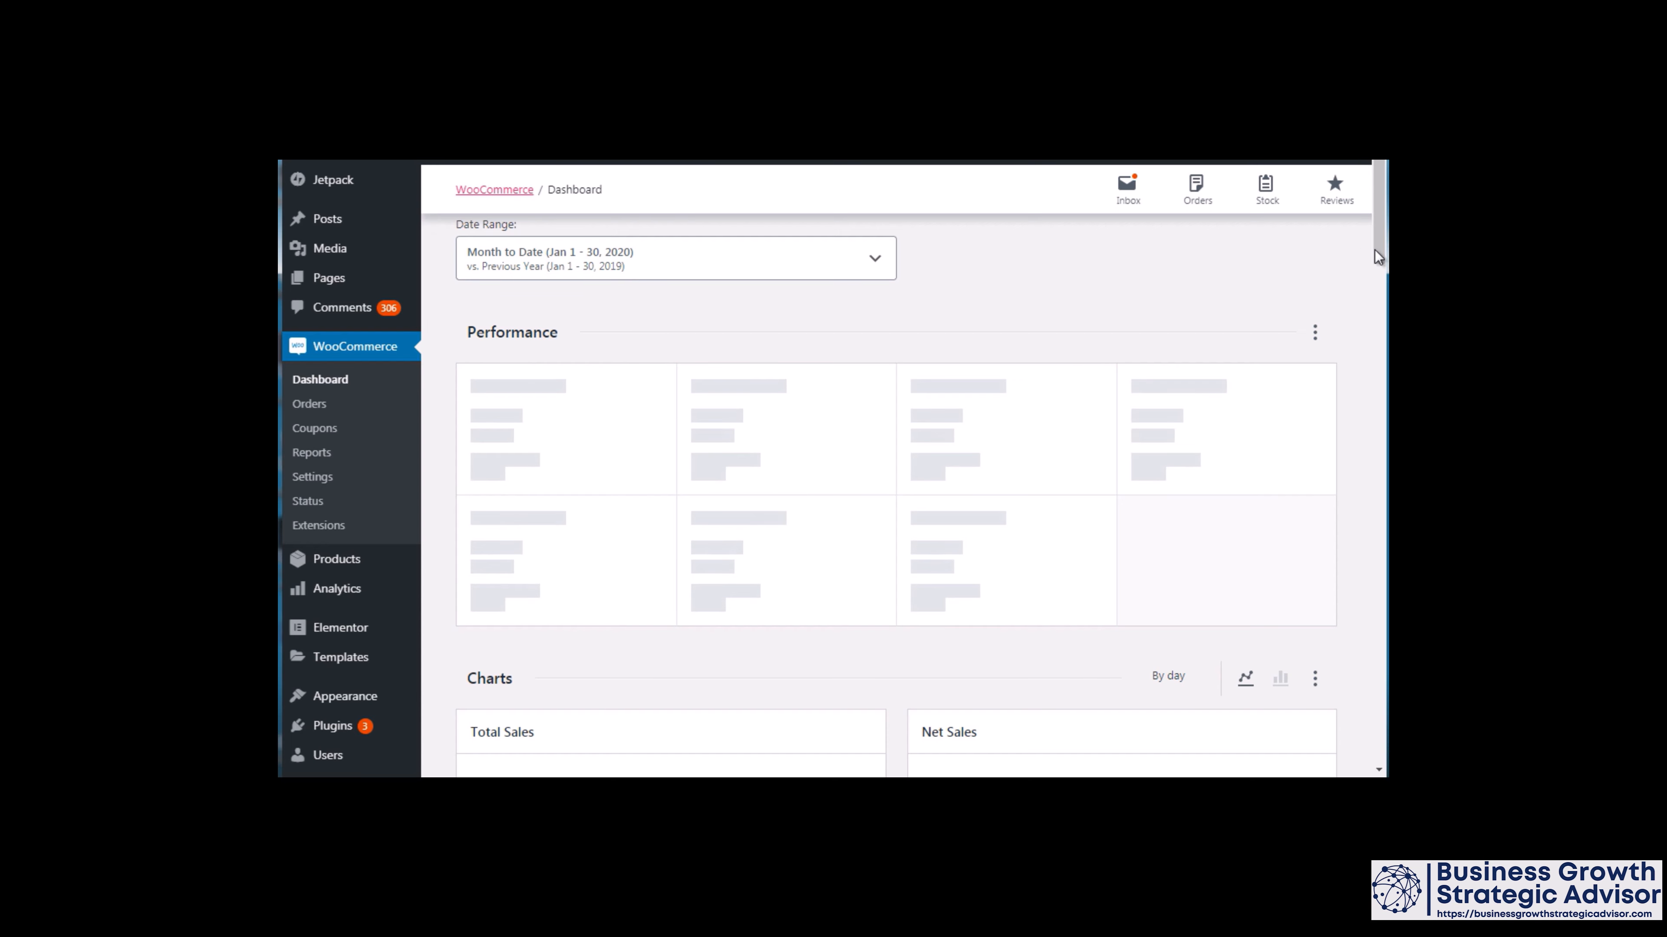
pyautogui.moveTo(1375, 252); pyautogui.dragTo(1375, 423)
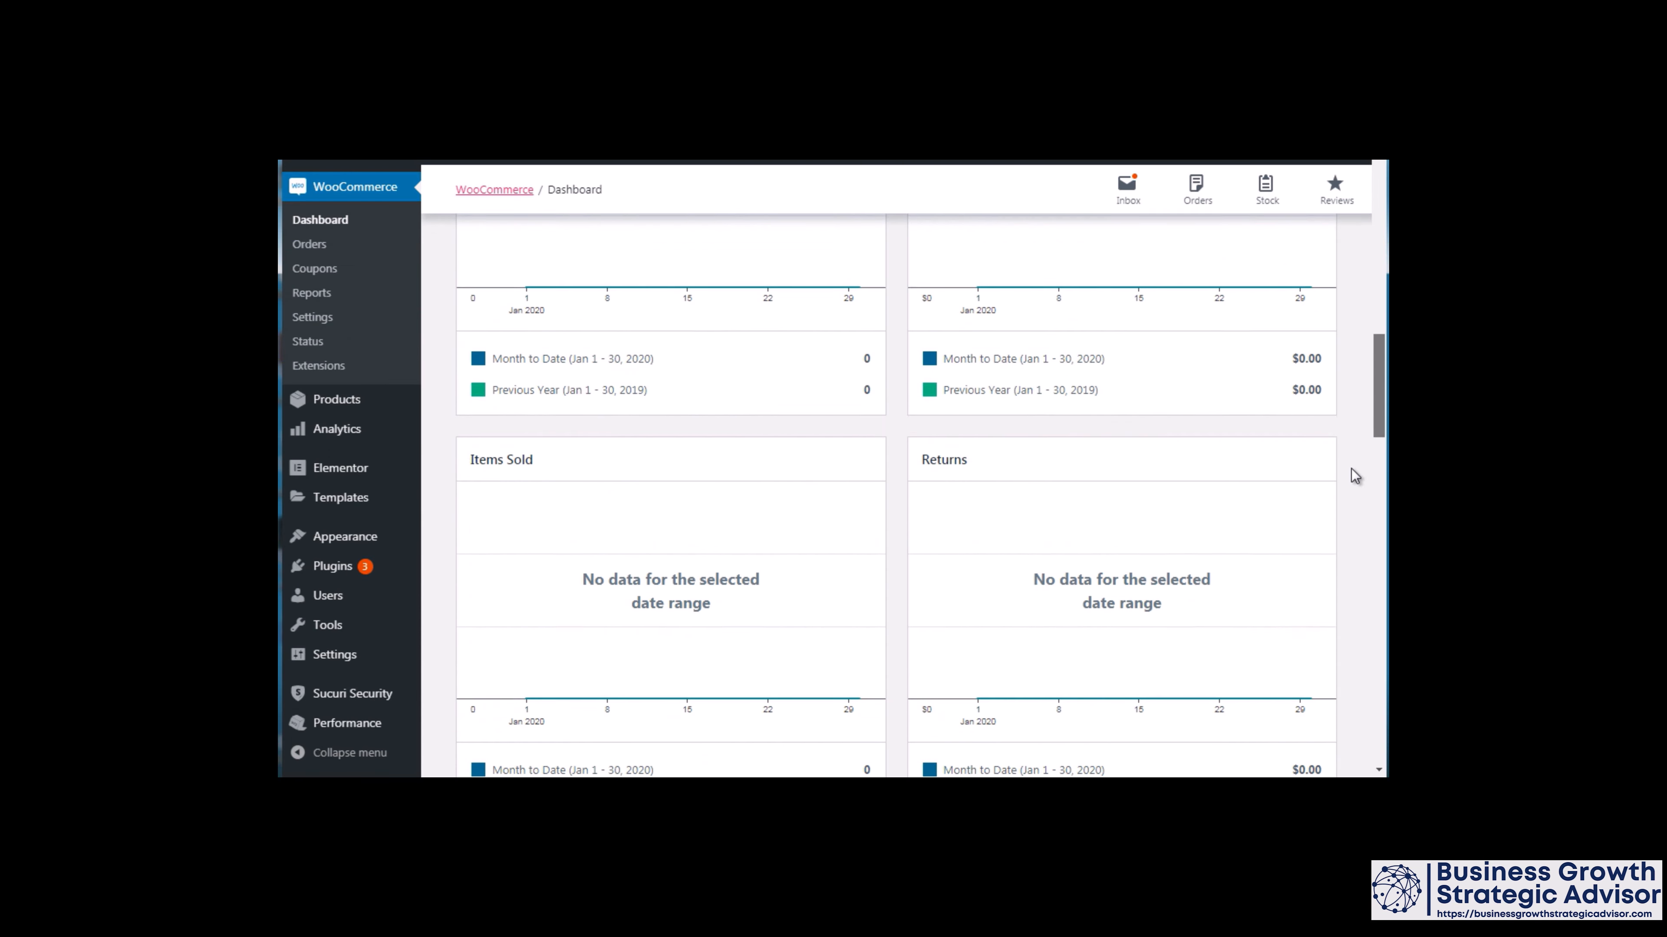
pyautogui.scroll(-15, 1352, 469)
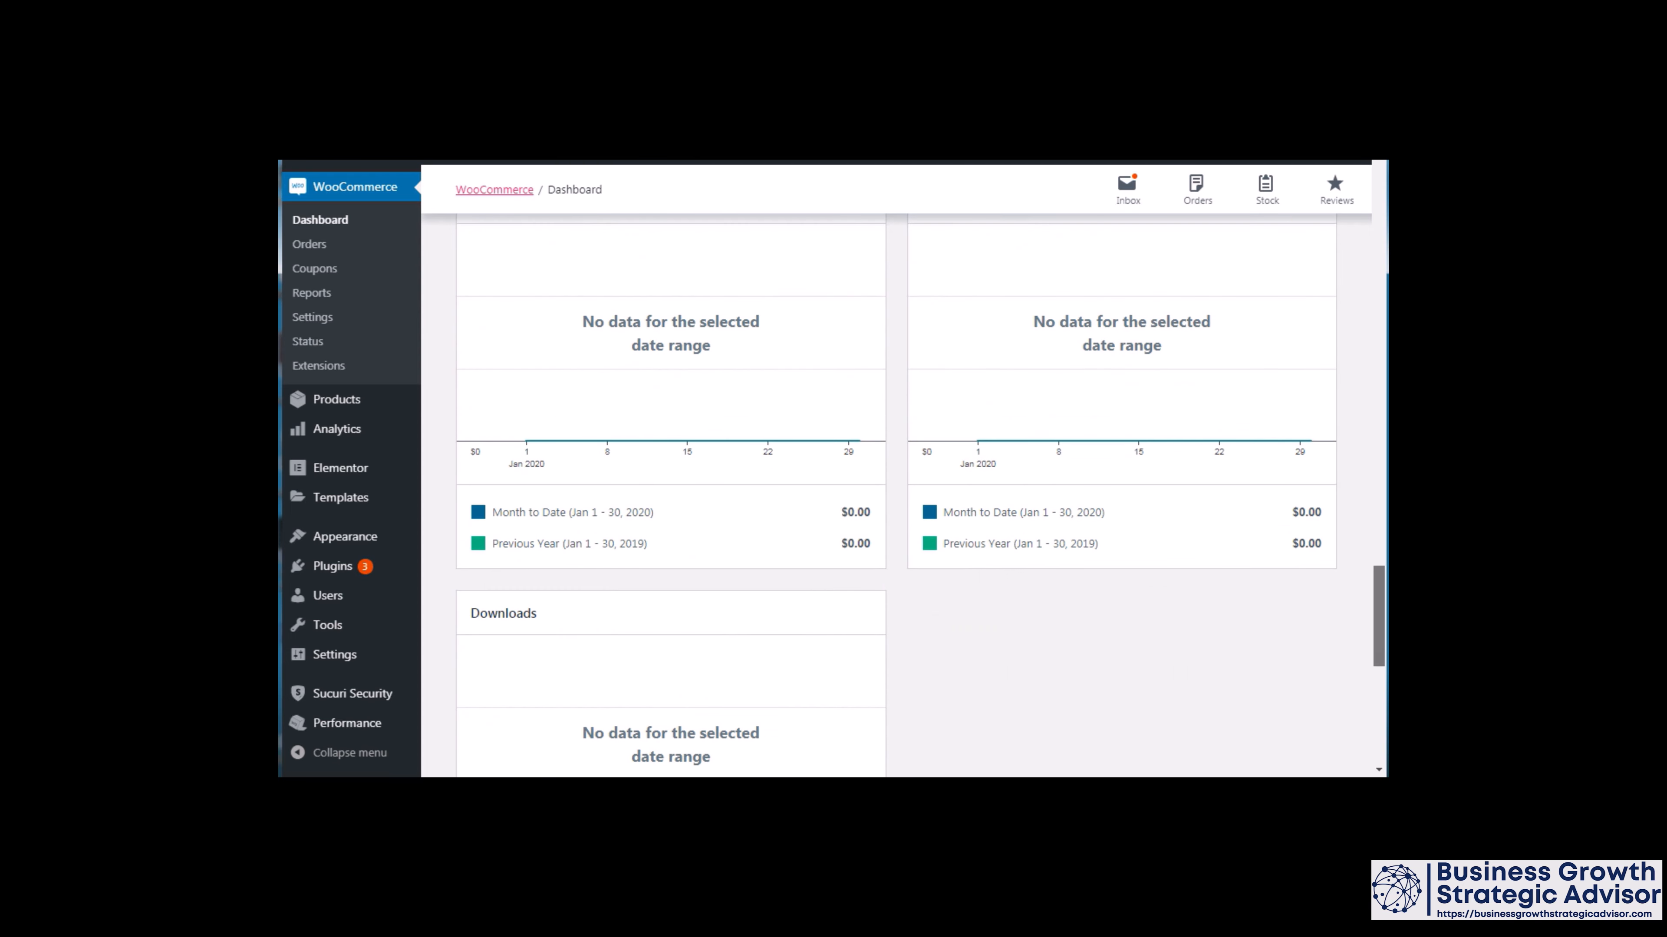
pyautogui.scroll(-8, 896, 492)
pyautogui.moveTo(1376, 731); pyautogui.dragTo(1365, 250)
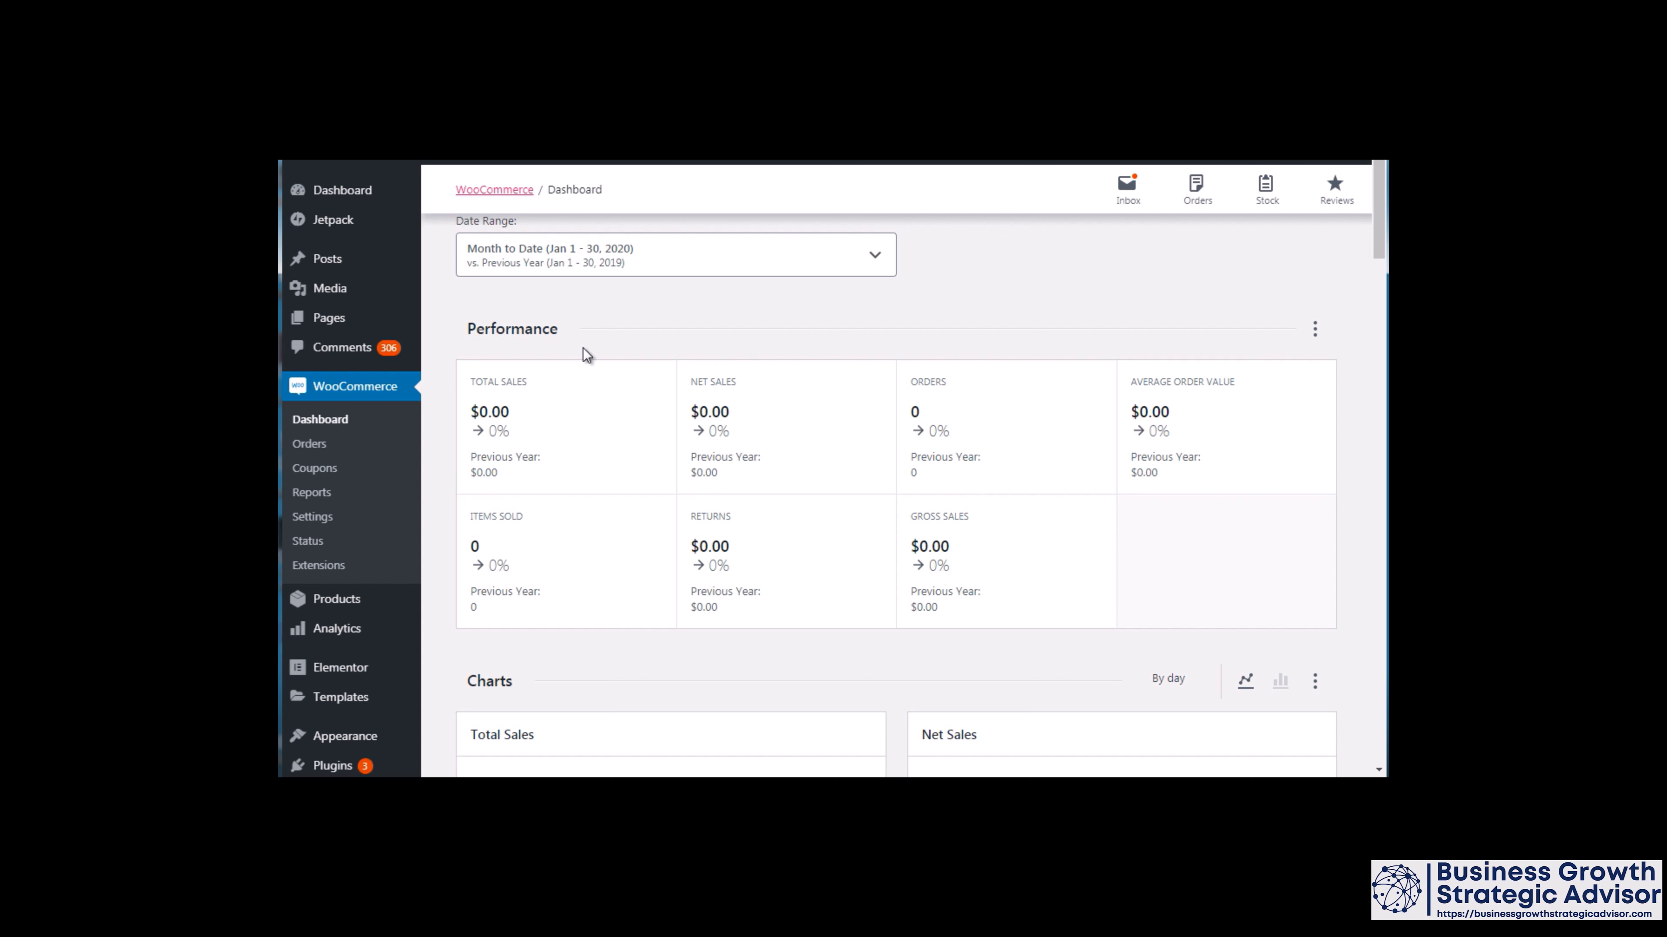
# Step: View the store's orders page, and start creating the first coupon from the Coupons page
pyautogui.click(311, 447)
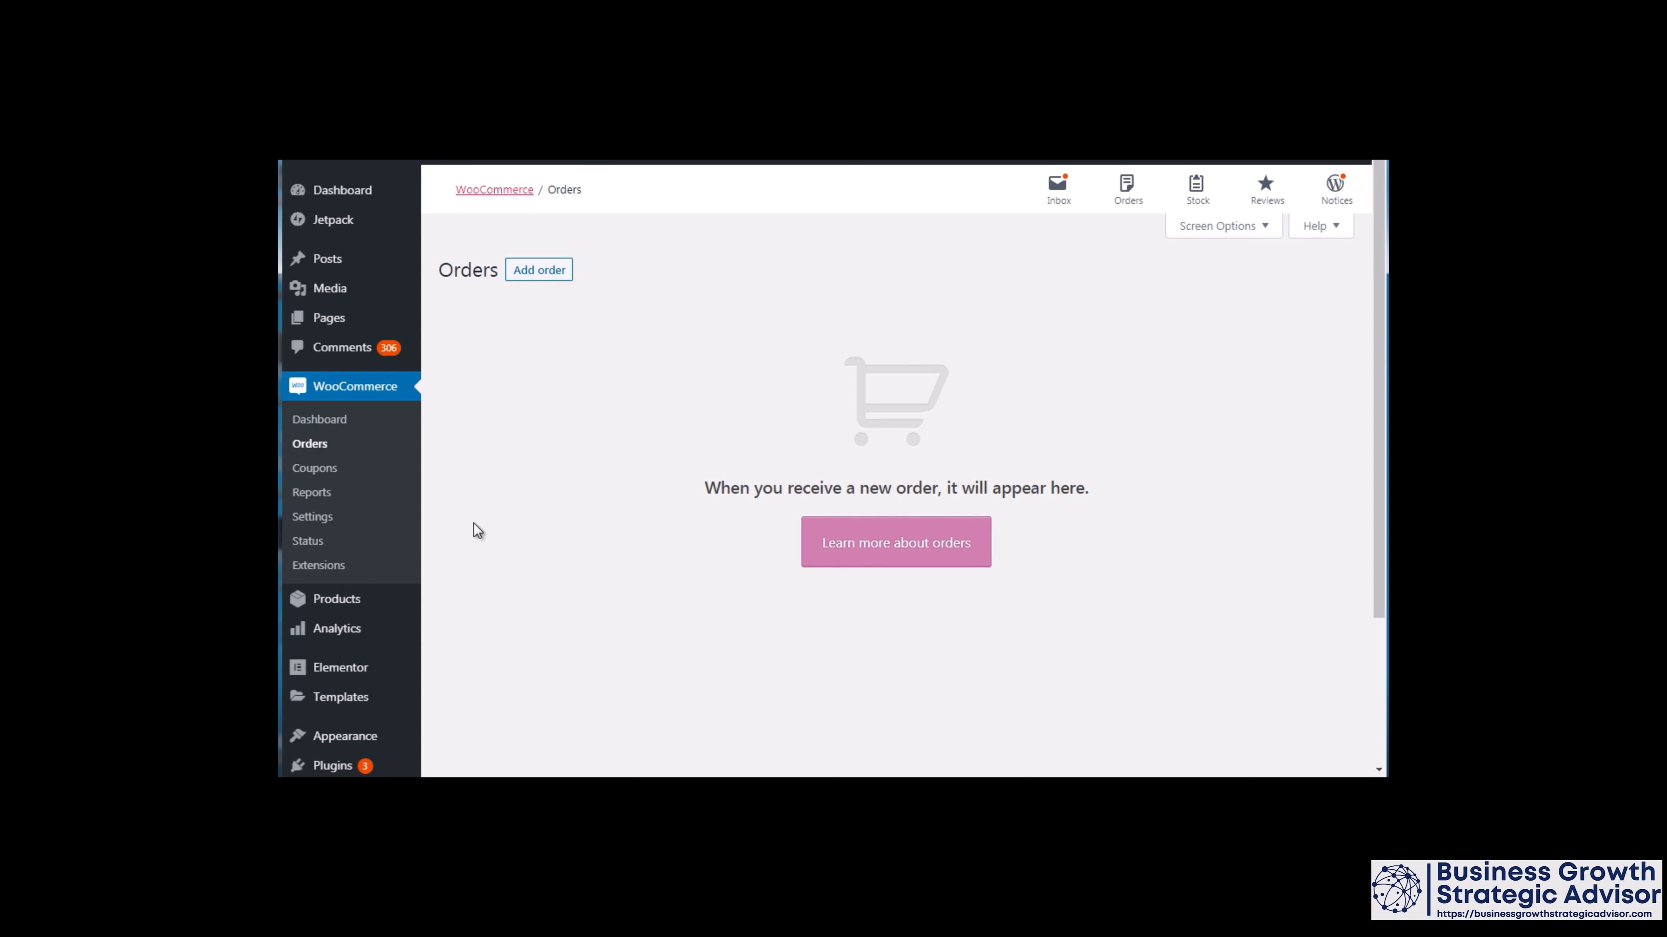
pyautogui.click(307, 470)
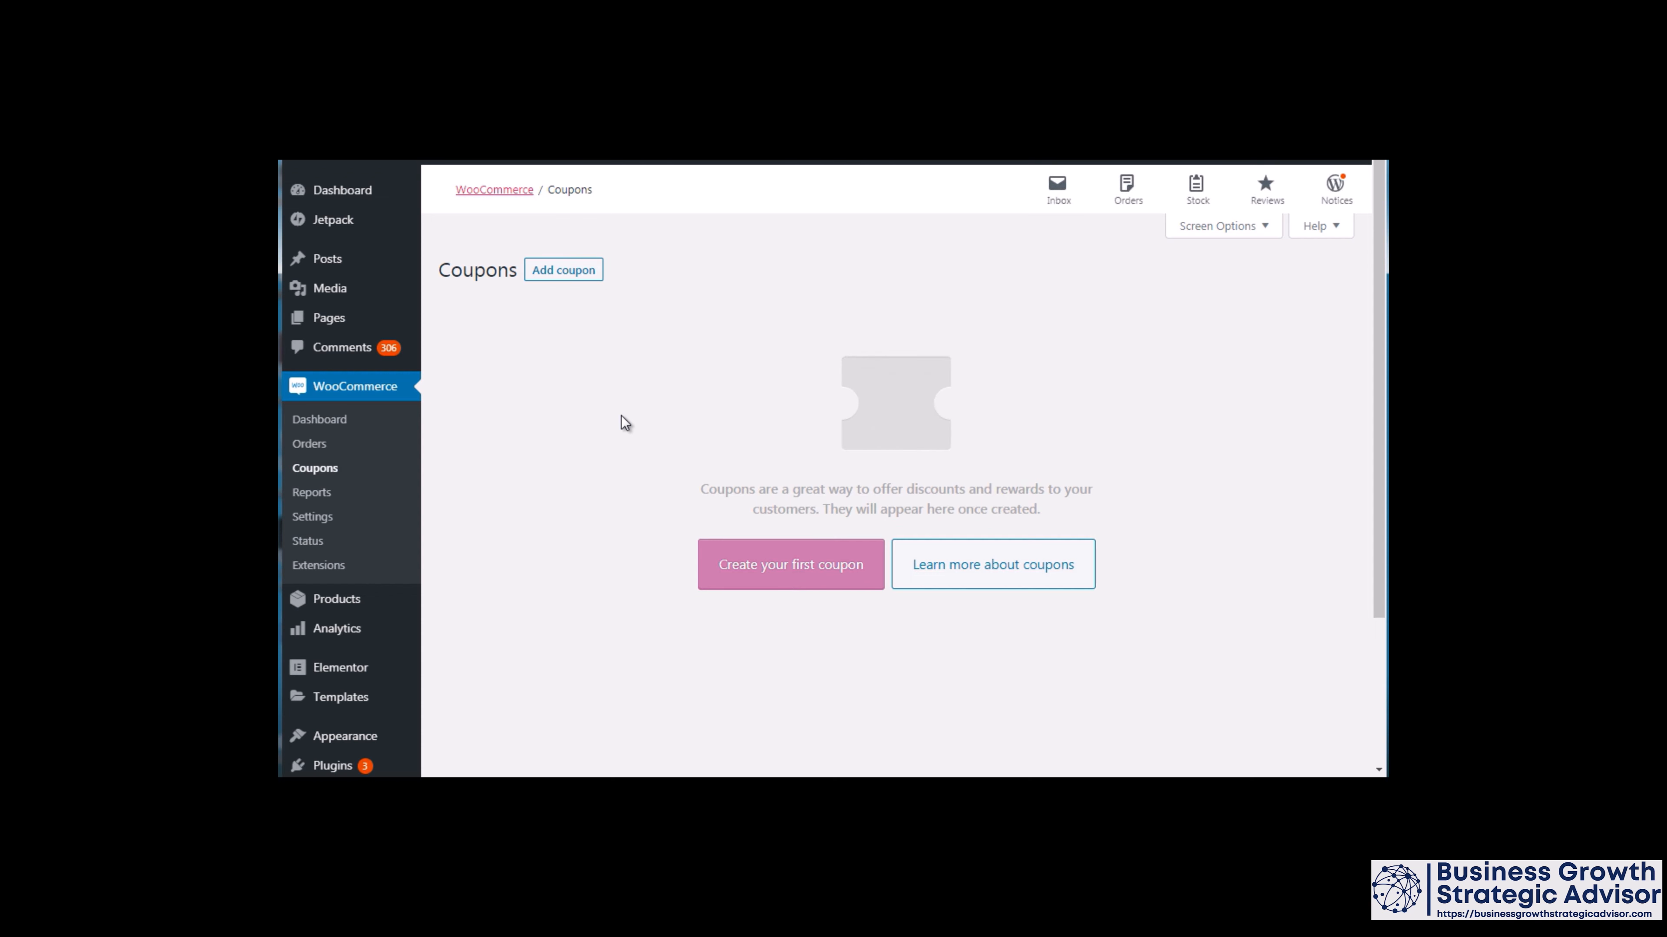
pyautogui.click(746, 581)
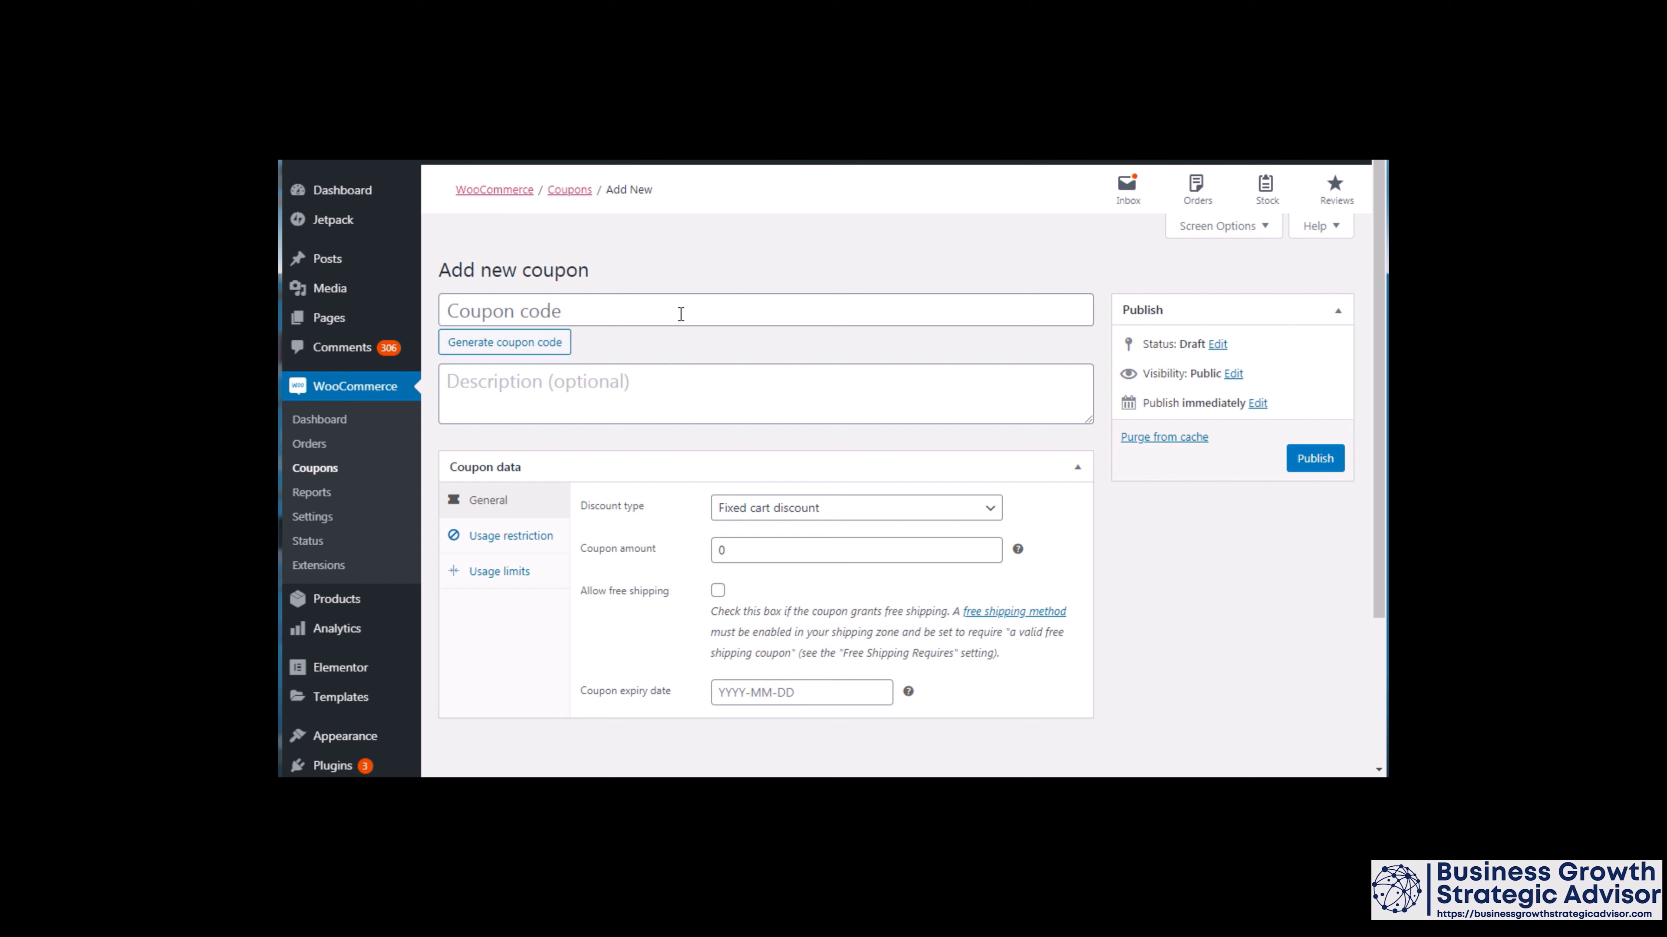
# Step: Generate a random code for the new coupon, regenerating it several times
pyautogui.click(529, 352)
pyautogui.click(530, 352)
pyautogui.click(529, 352)
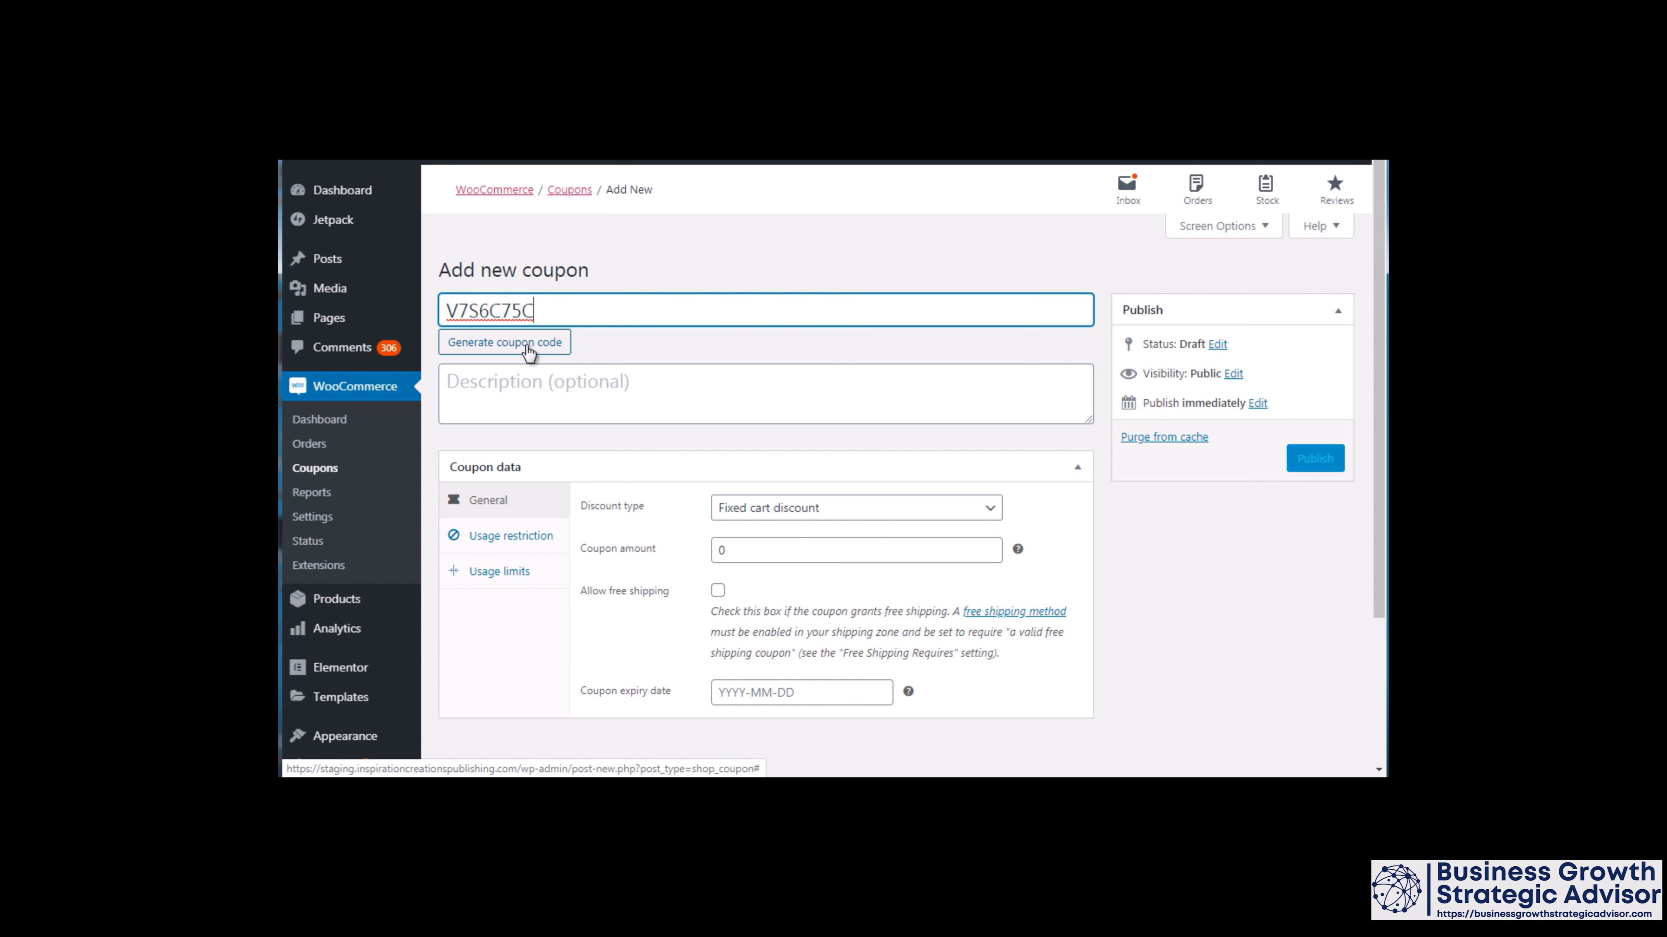
pyautogui.click(529, 352)
pyautogui.click(529, 352)
pyautogui.click(529, 353)
pyautogui.click(529, 353)
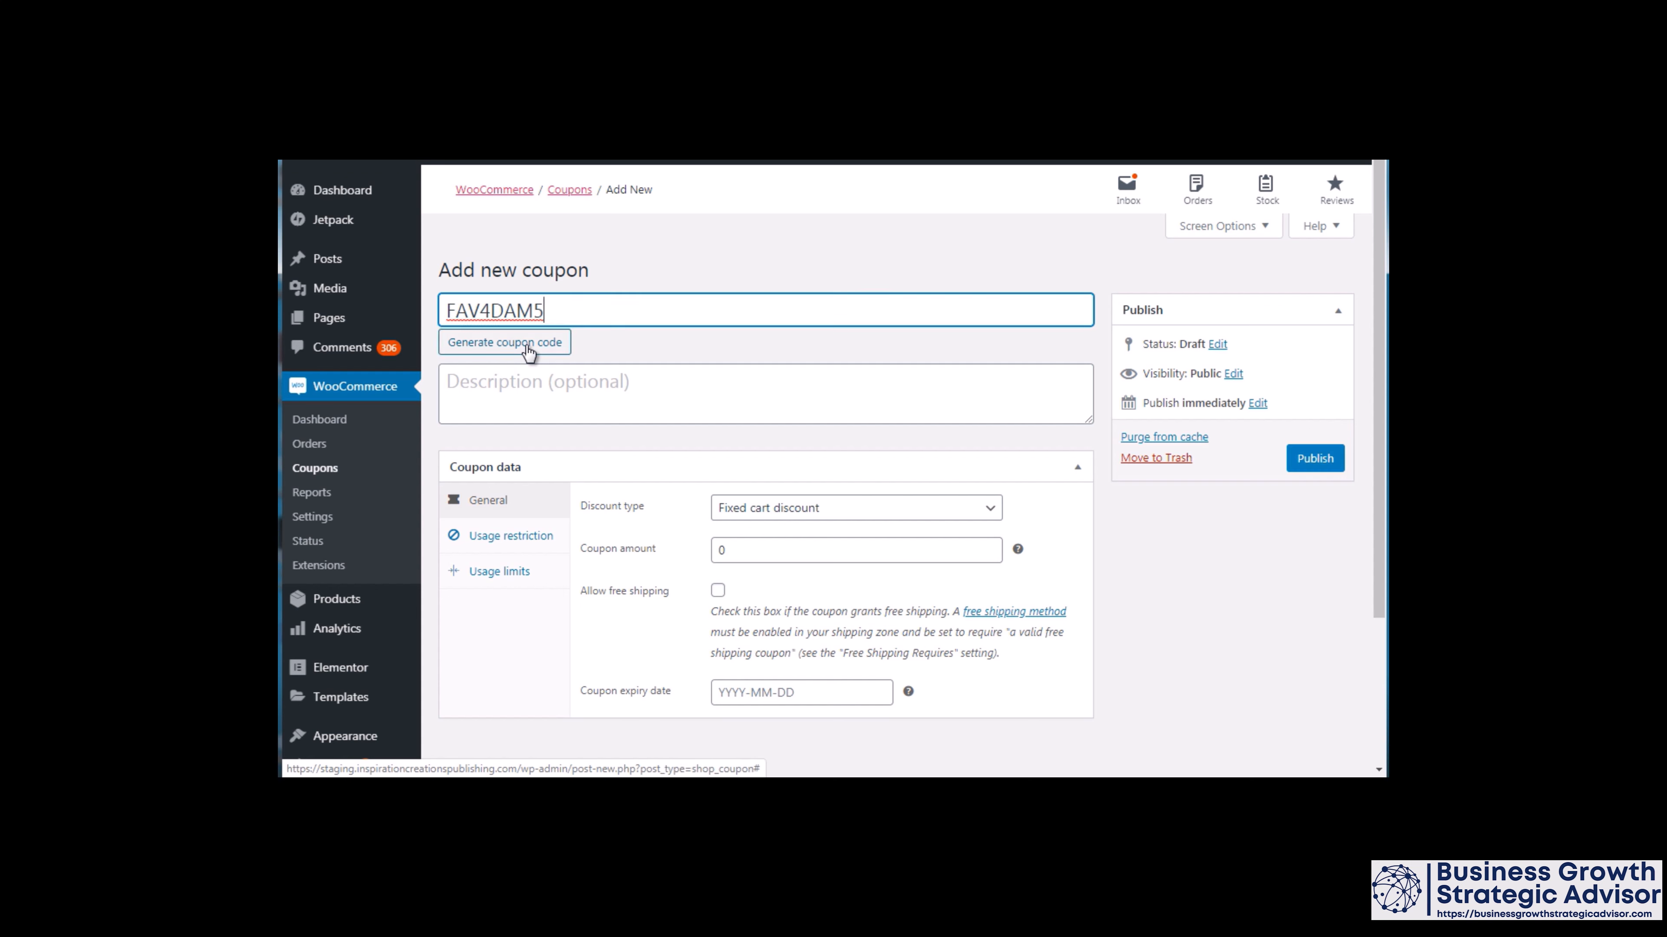
pyautogui.click(529, 352)
pyautogui.click(529, 353)
pyautogui.click(529, 352)
# Step: Replace the generated coupon code with the custom code BLACKFRIDAY50, and clear the code field again
pyautogui.moveTo(544, 313); pyautogui.dragTo(424, 318)
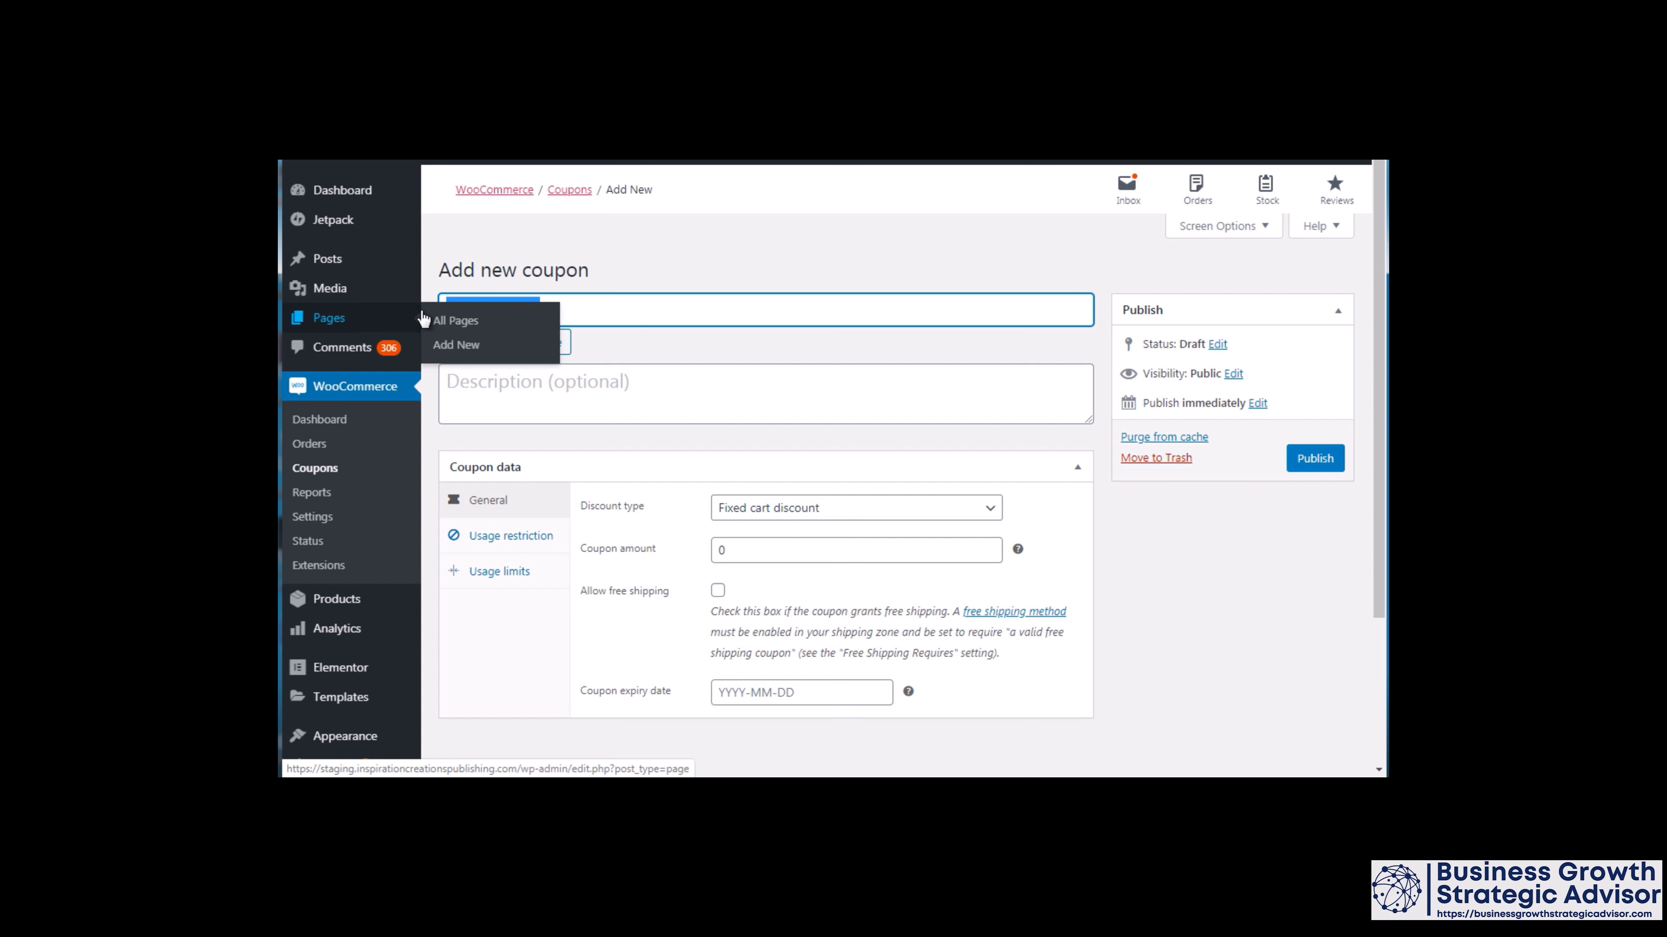
pyautogui.write('BLA')
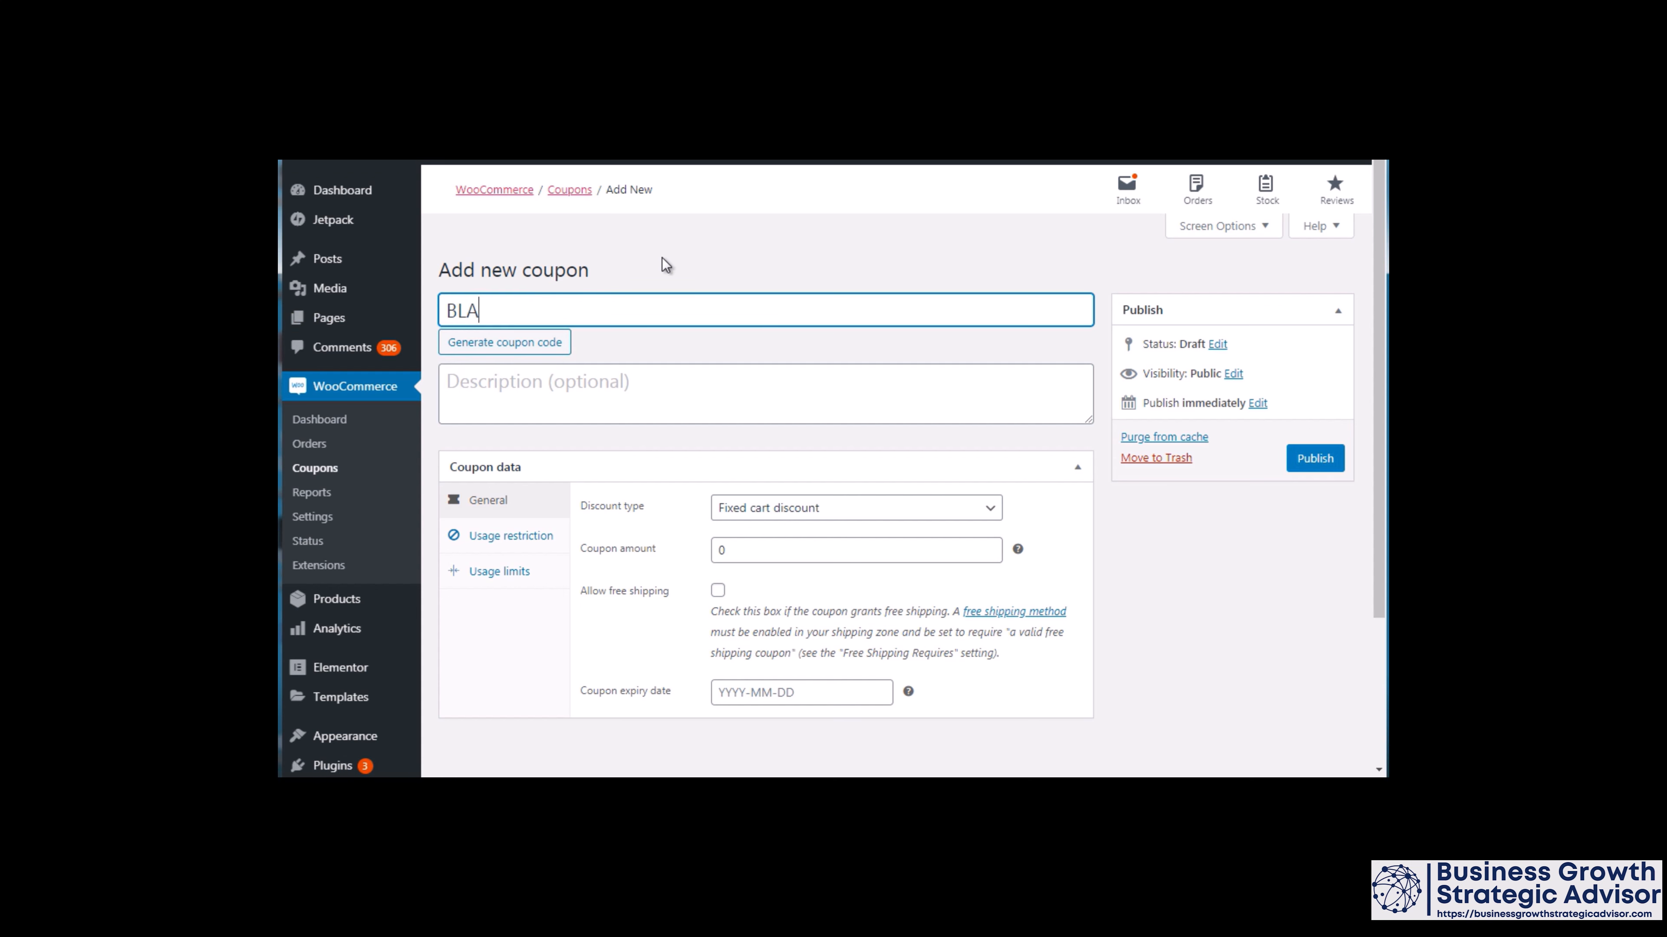
pyautogui.write('CKFRIDAY40')
pyautogui.press('BackSpace')
pyautogui.press('BackSpace')
pyautogui.write('50')
pyautogui.hotkey('ctrl', 'a')
pyautogui.press('BackSpace')
# Step: Generate a fresh random coupon code and set the coupon's discount type to Fixed product discount
pyautogui.click(510, 349)
pyautogui.moveTo(1375, 302); pyautogui.dragTo(1378, 326)
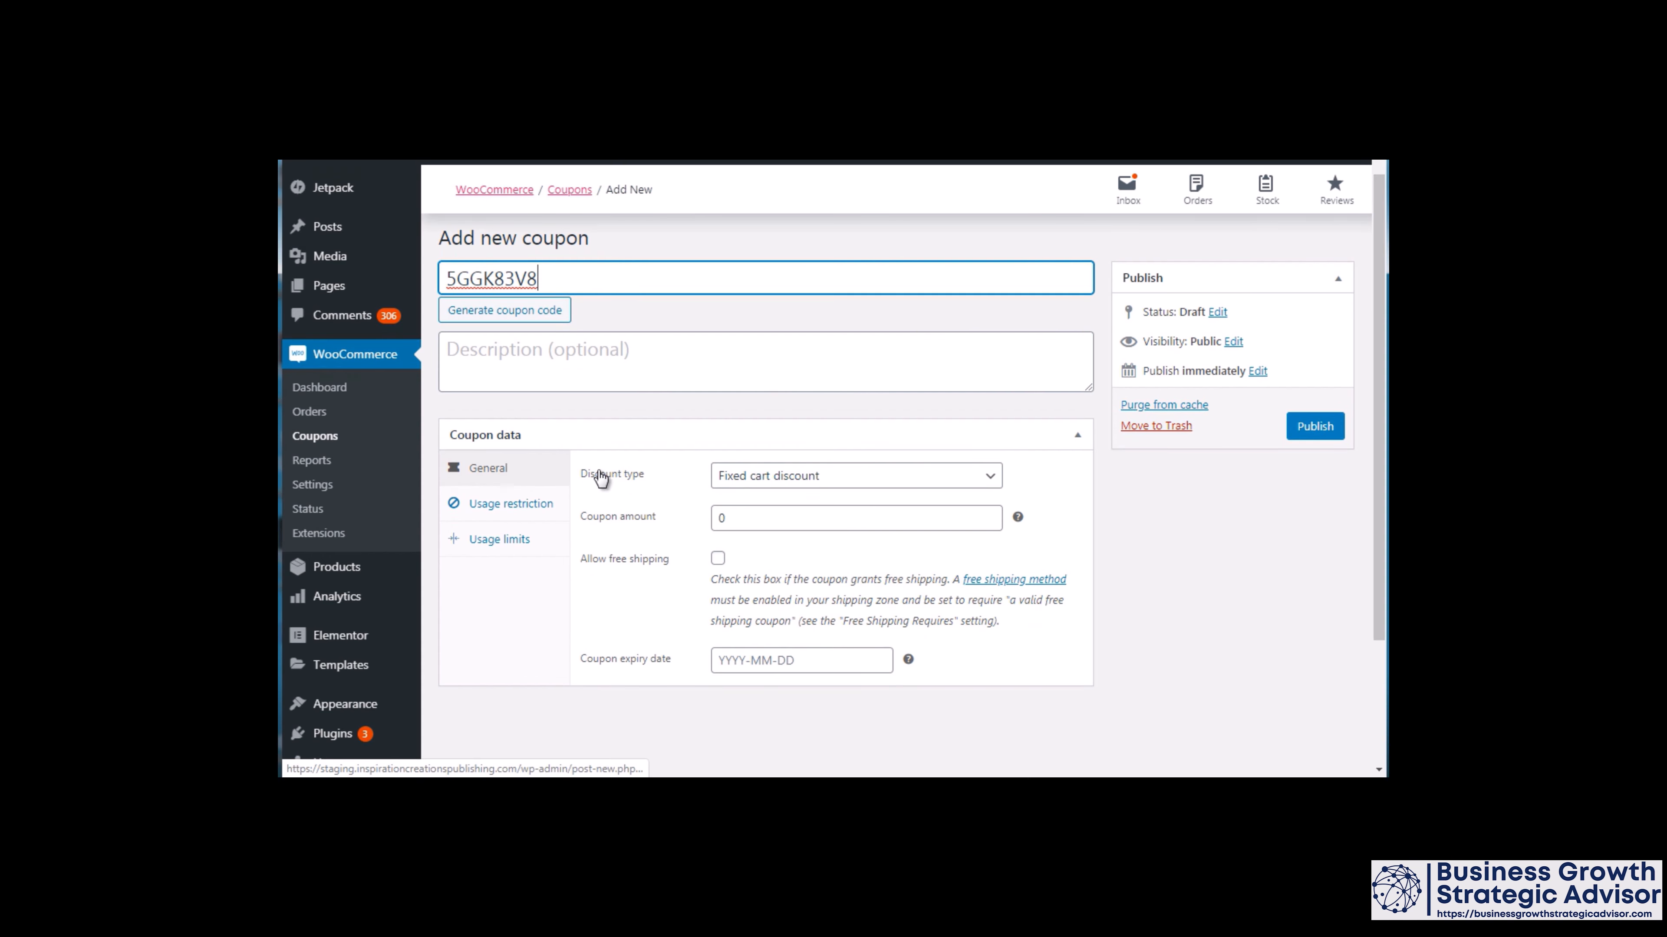
pyautogui.click(748, 481)
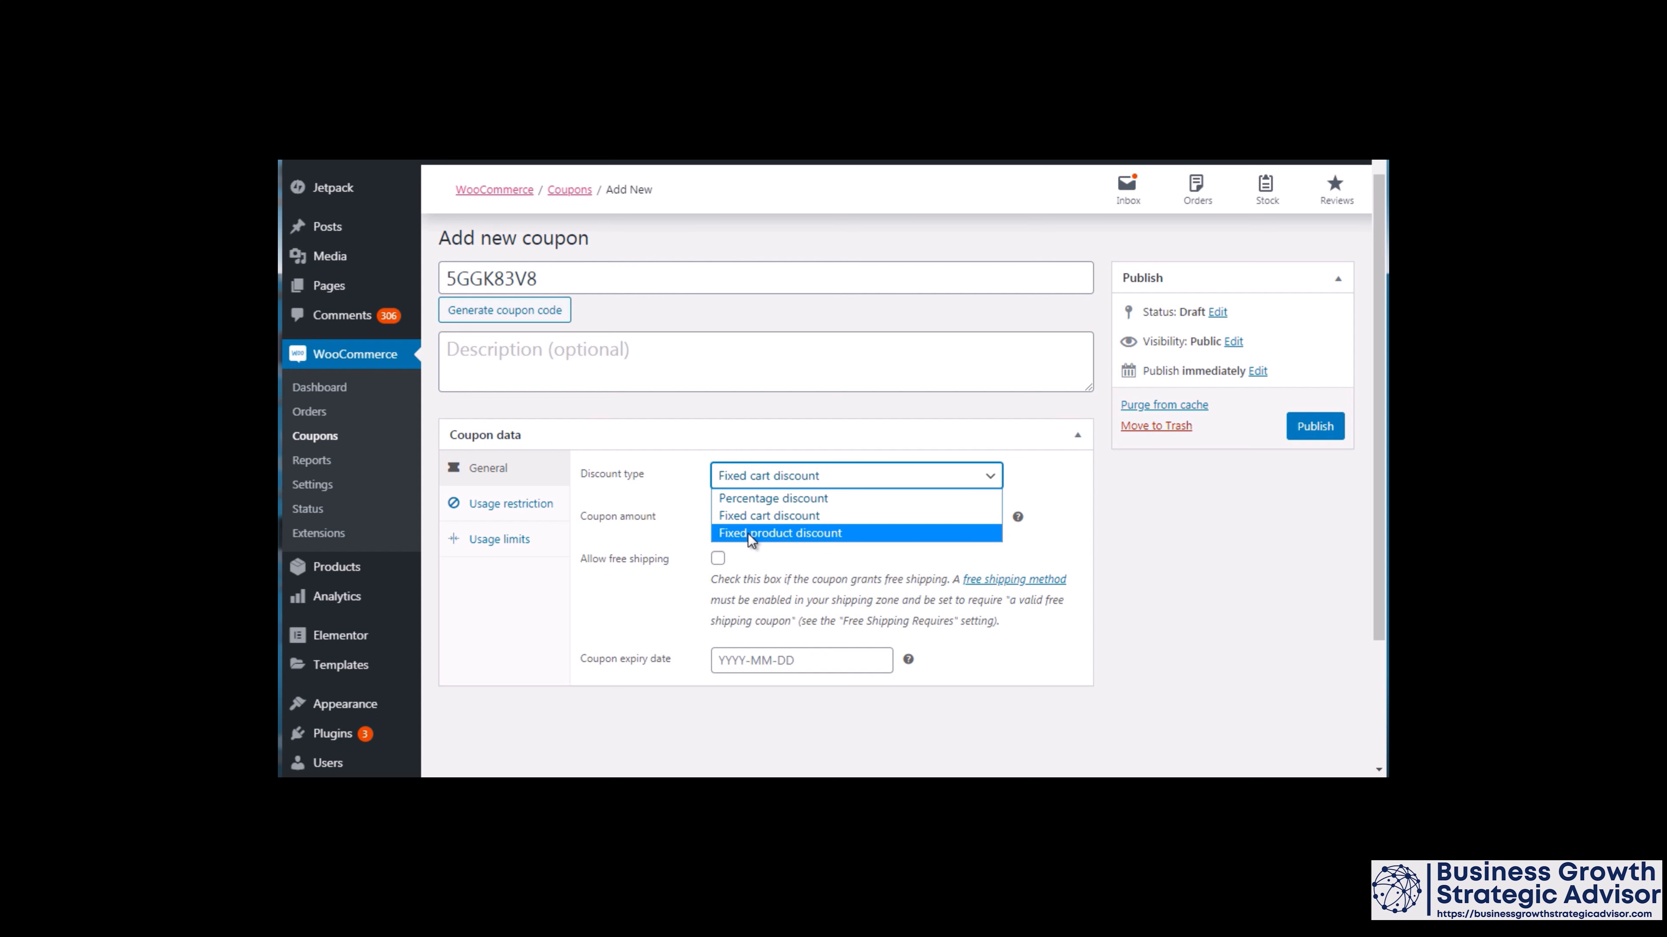
pyautogui.click(552, 583)
pyautogui.click(782, 473)
pyautogui.click(784, 515)
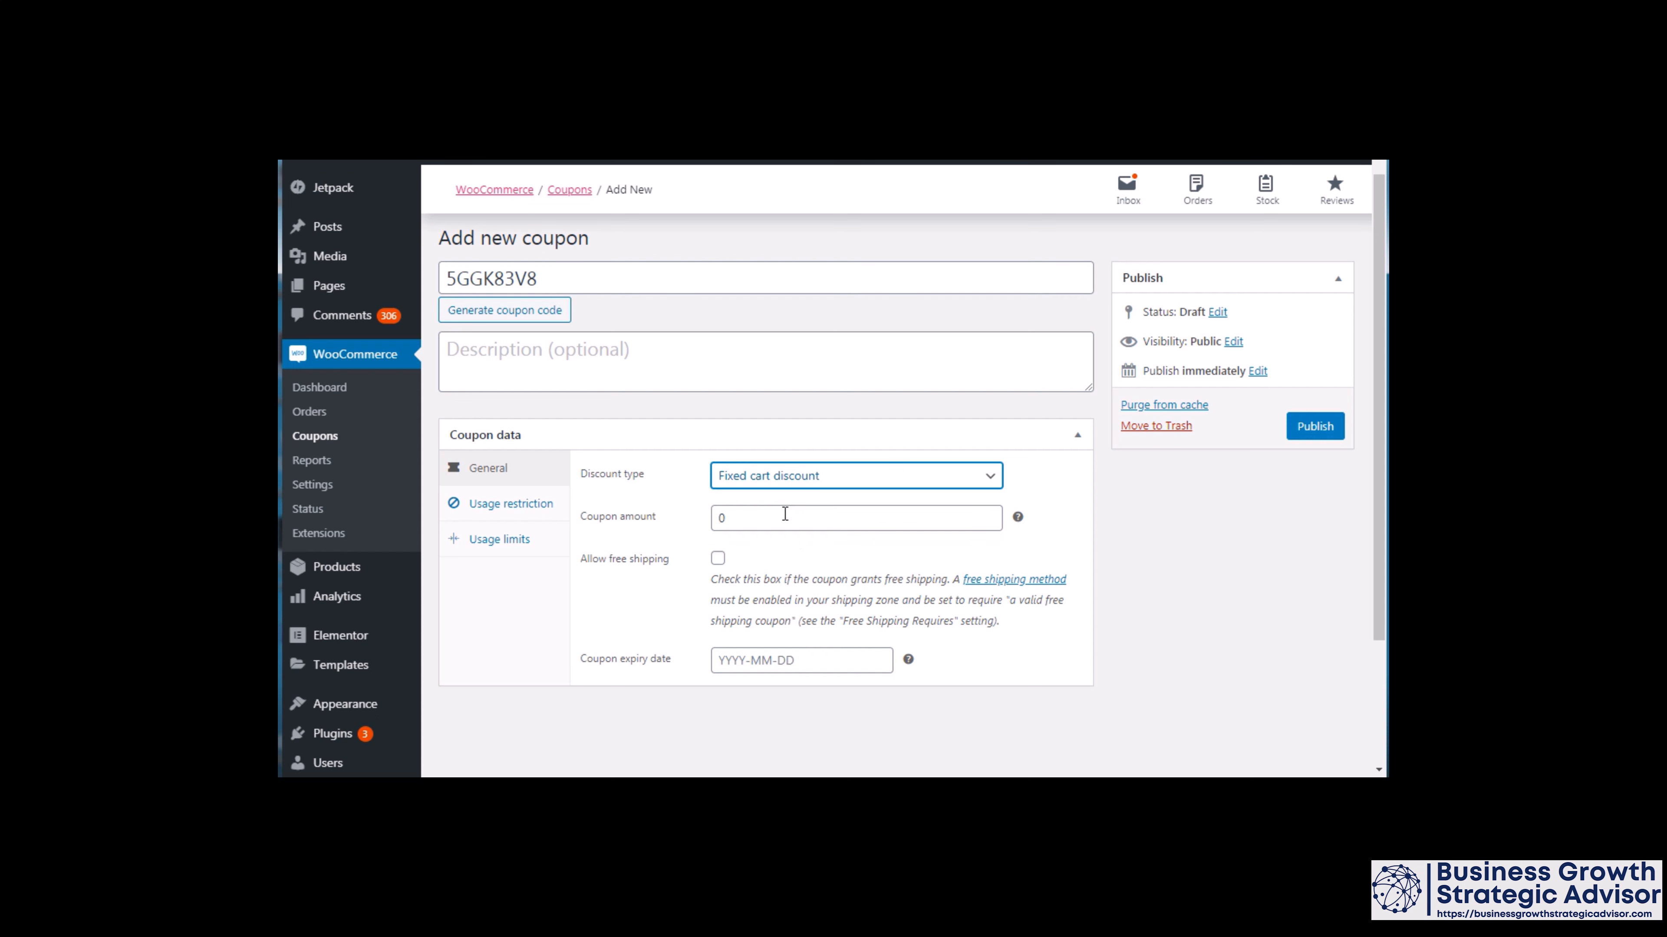
pyautogui.click(778, 485)
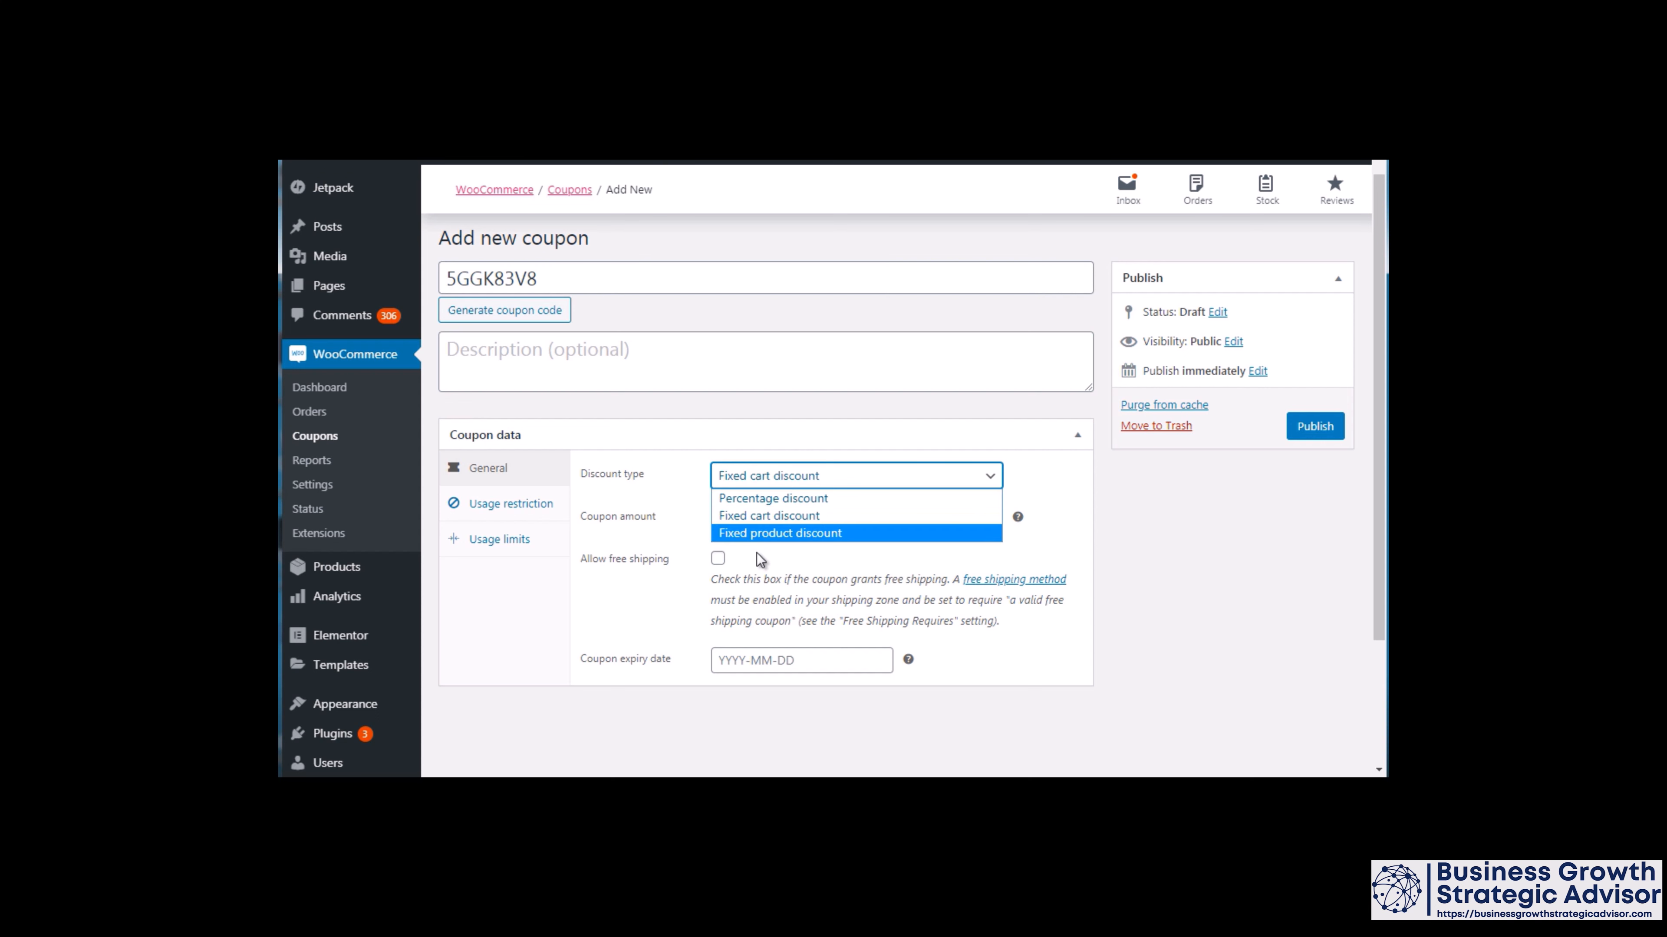
pyautogui.click(759, 532)
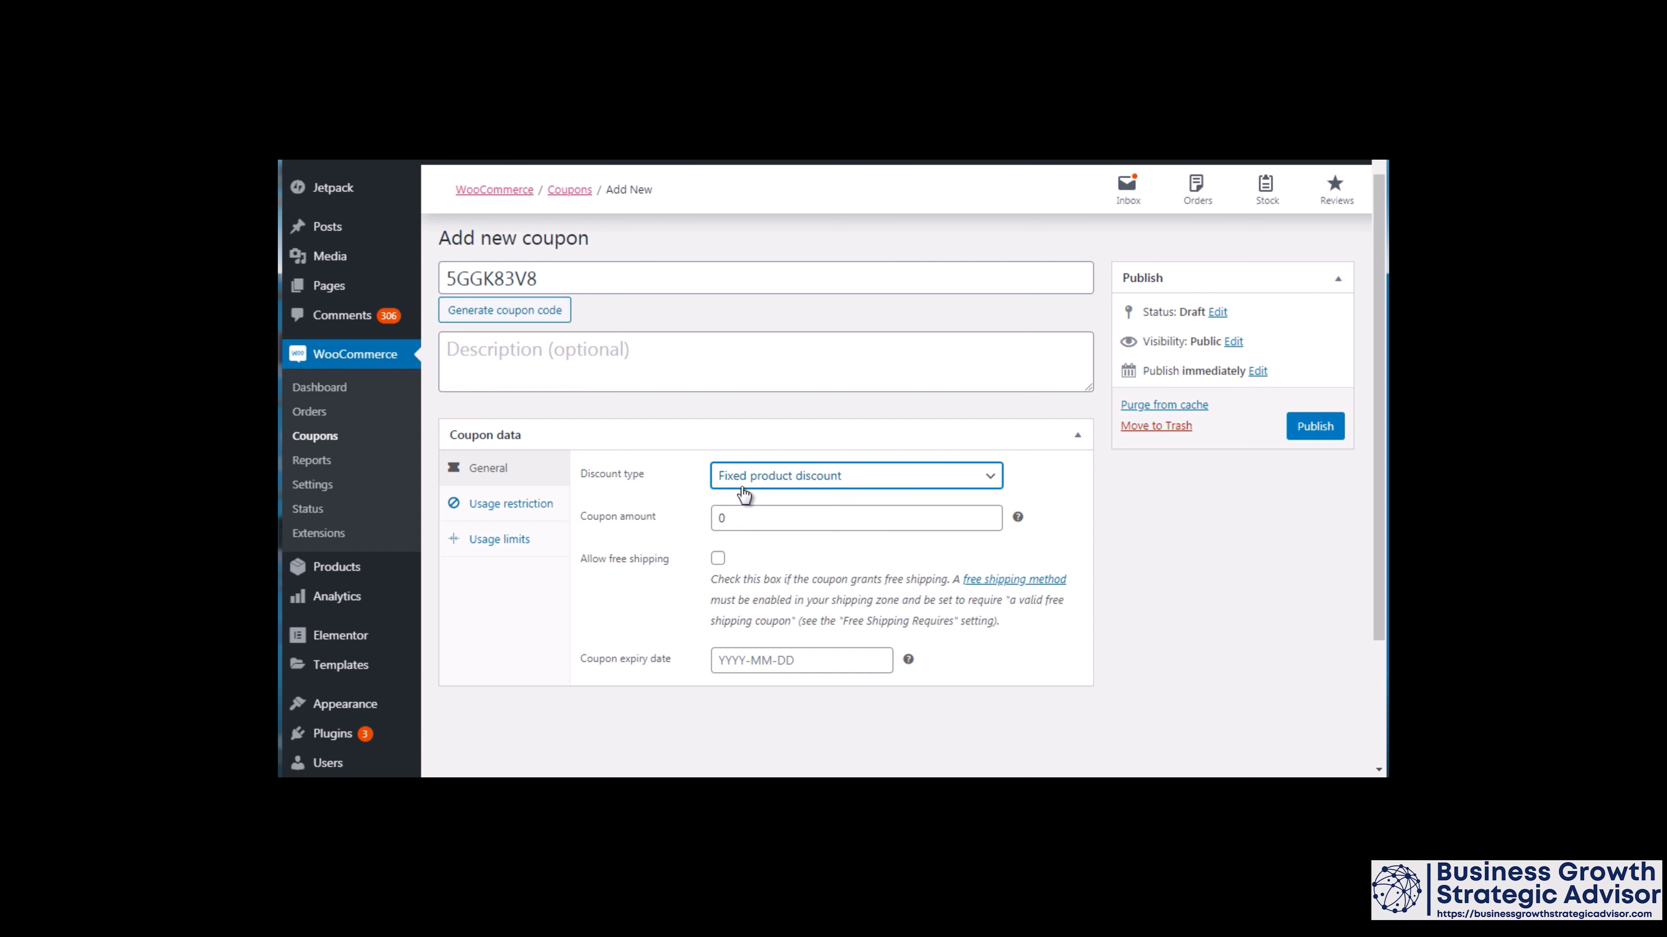
pyautogui.click(875, 594)
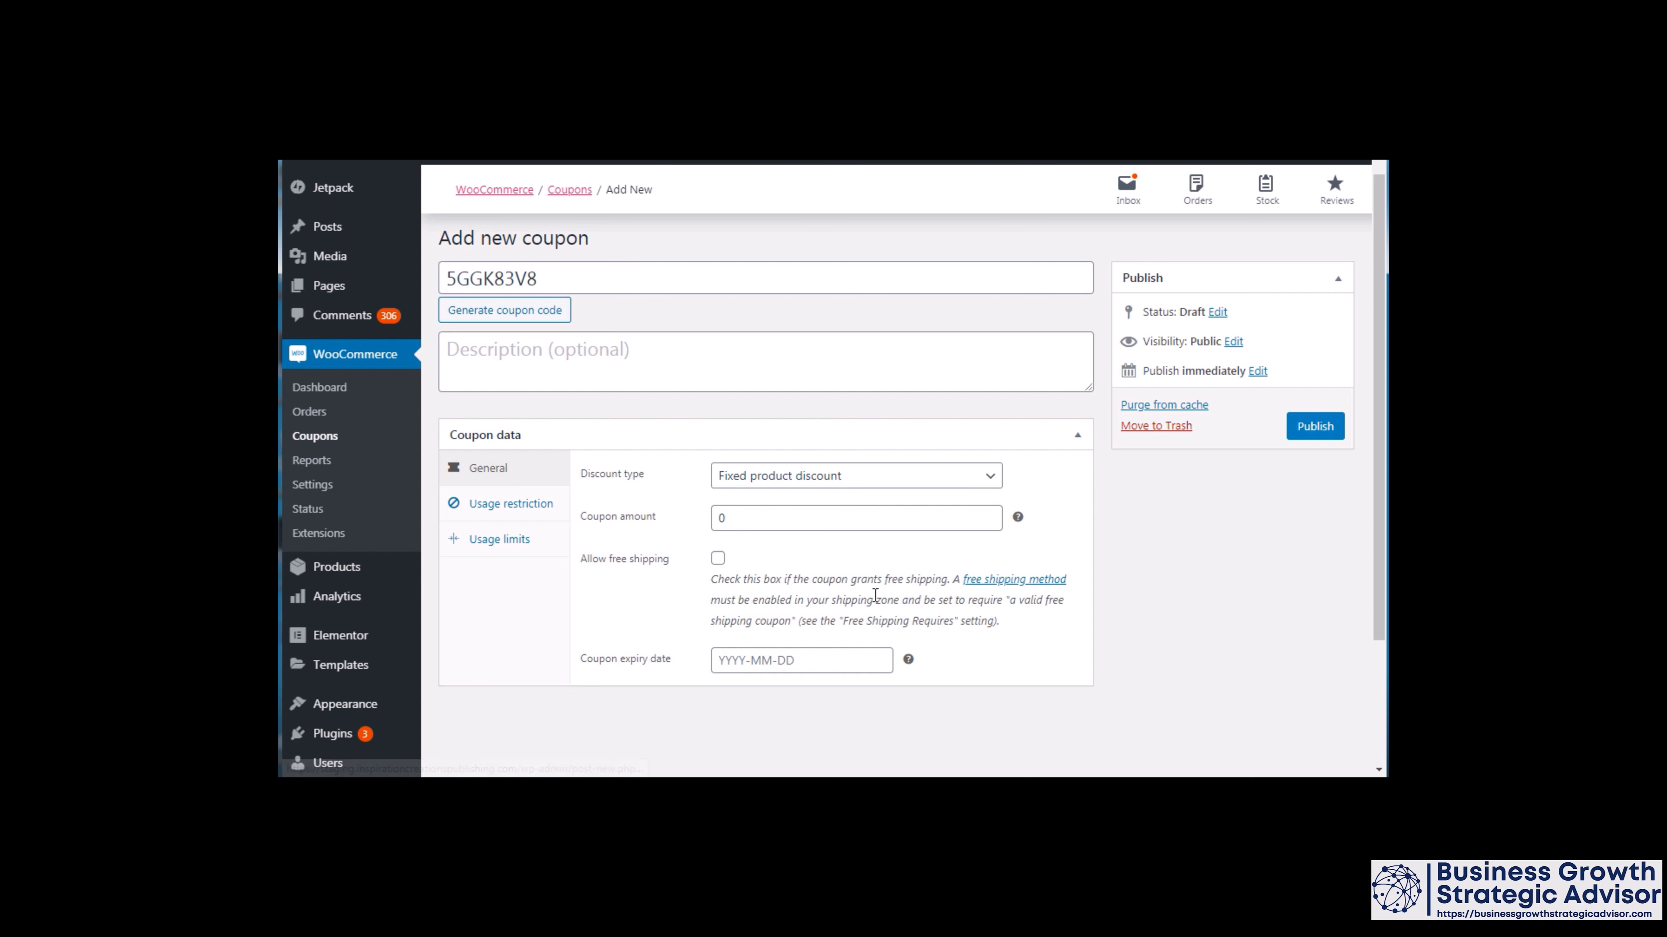
# Step: Set the coupon amount to 50
pyautogui.scroll(-1, 1385, 456)
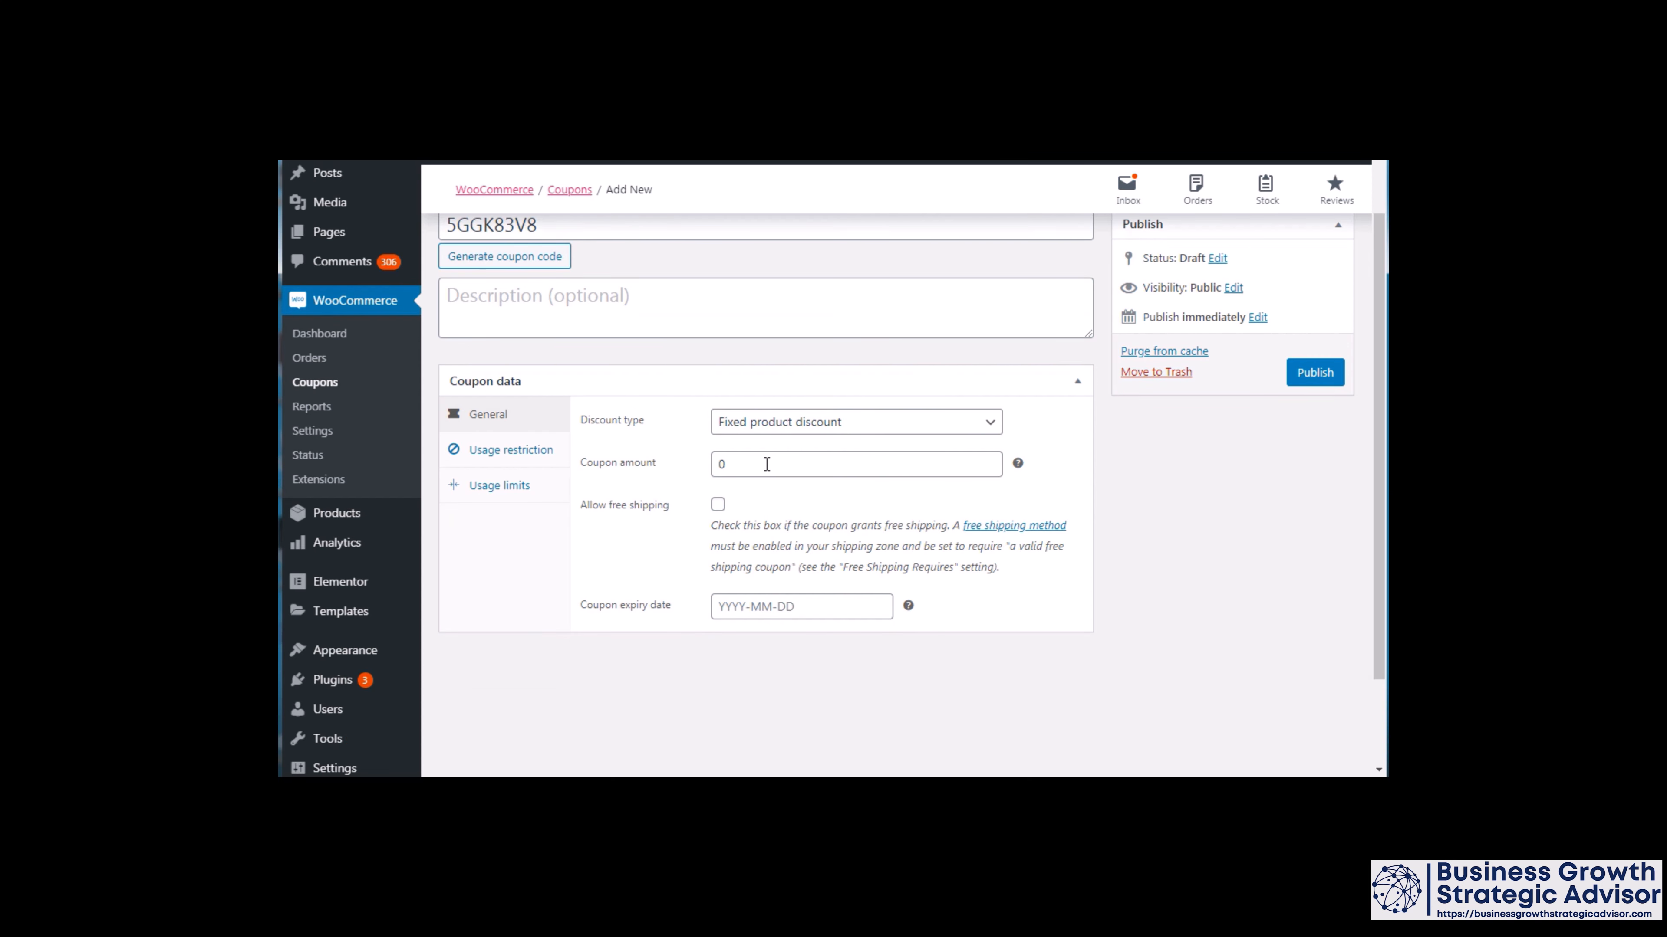
pyautogui.moveTo(765, 466); pyautogui.dragTo(697, 476)
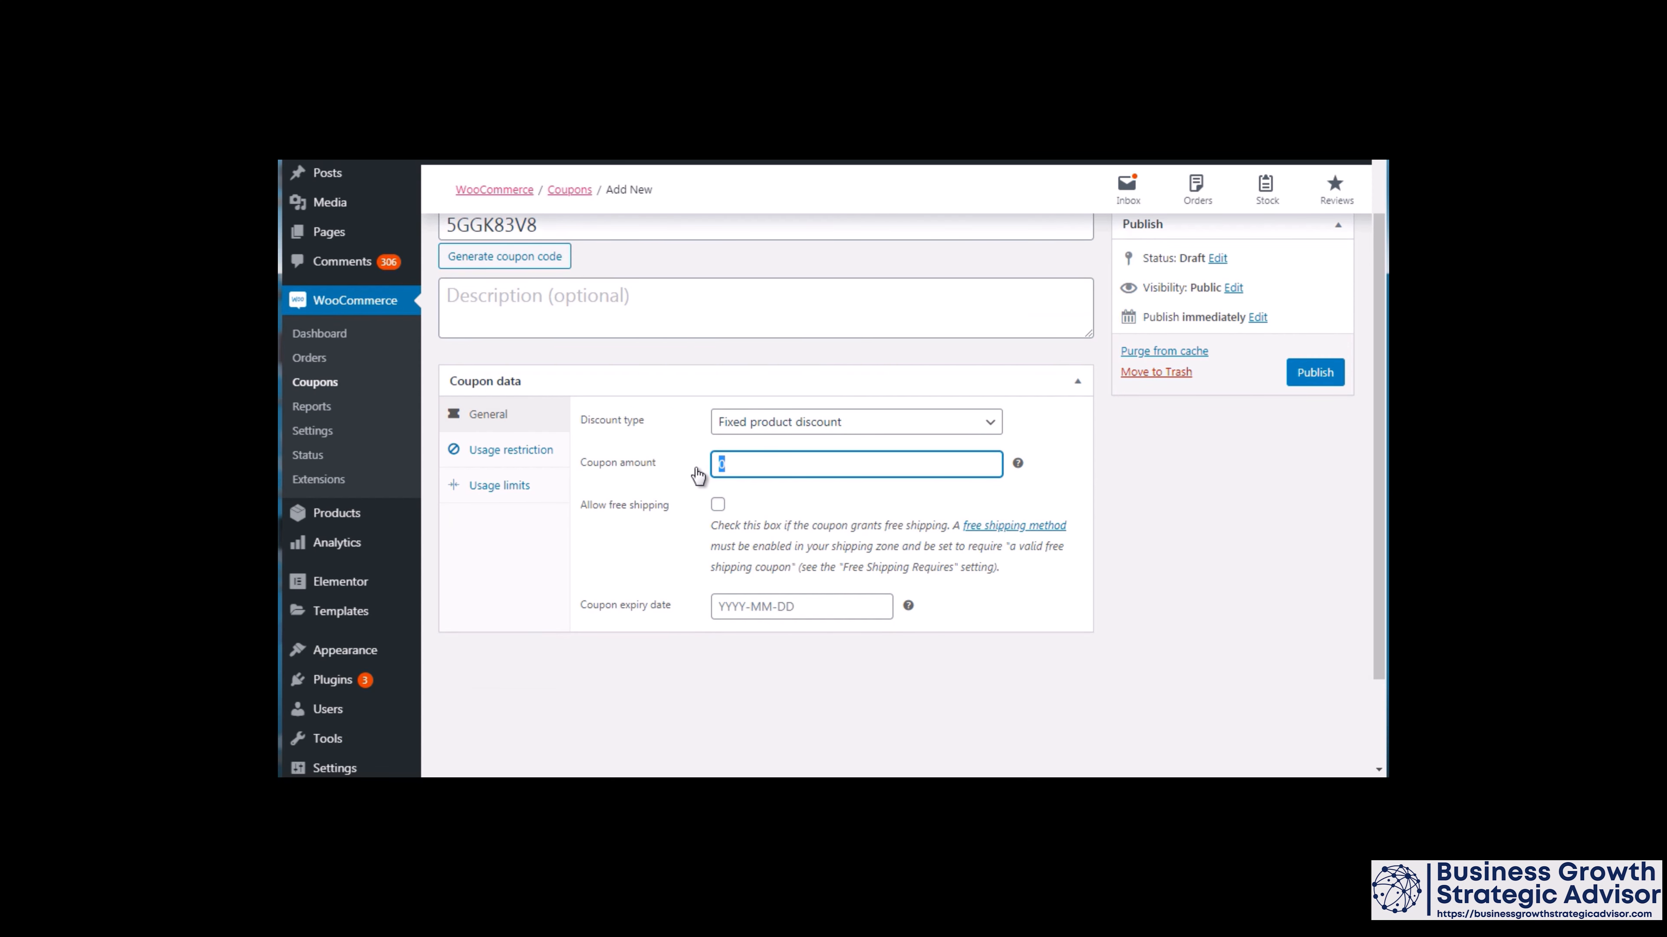
pyautogui.write('50')
# Step: Examine the coupon's usage restriction options, including spend limits, products, categories and allowed emails, and its usage limits
pyautogui.click(511, 453)
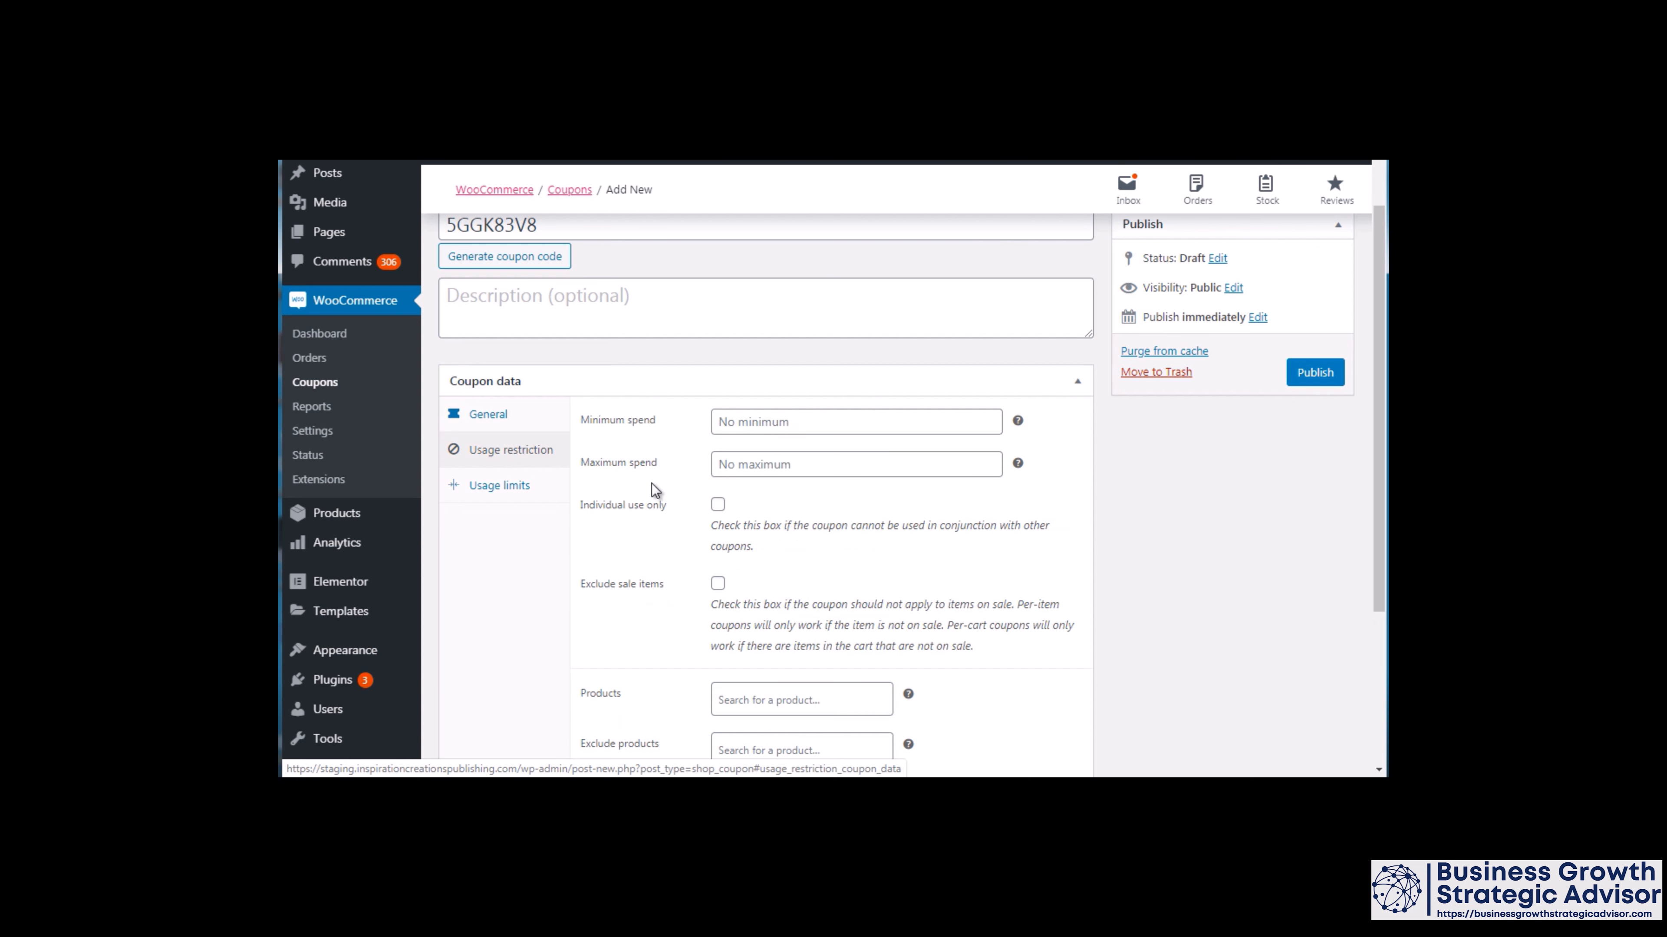
pyautogui.moveTo(1376, 443); pyautogui.dragTo(1383, 533)
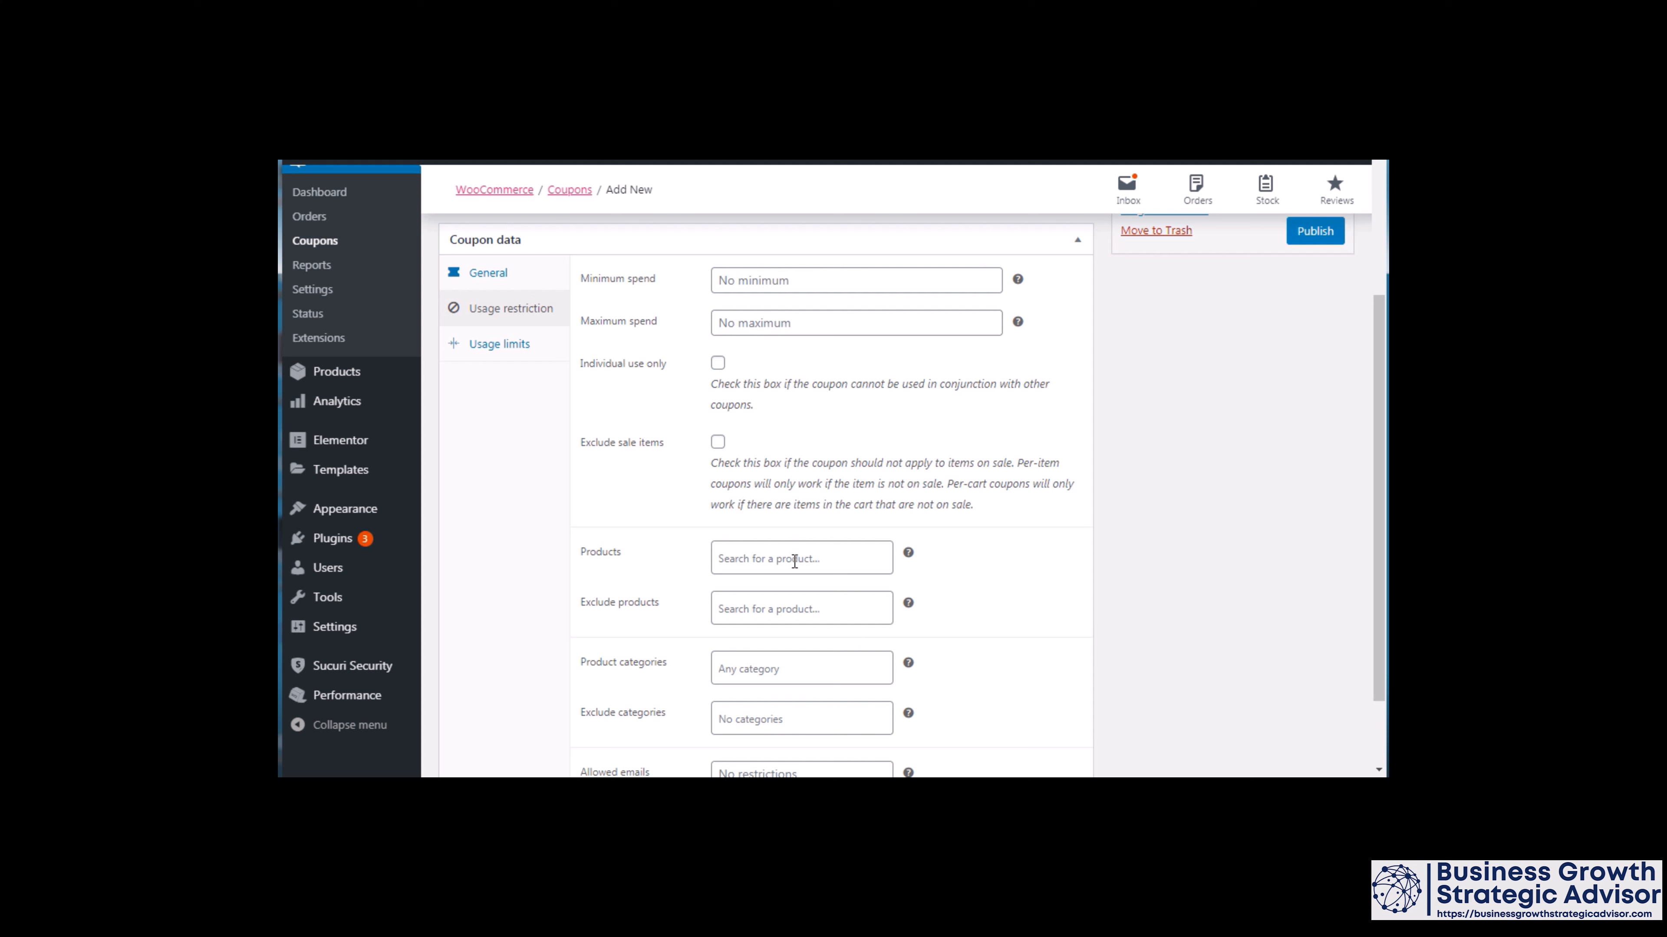
pyautogui.click(764, 556)
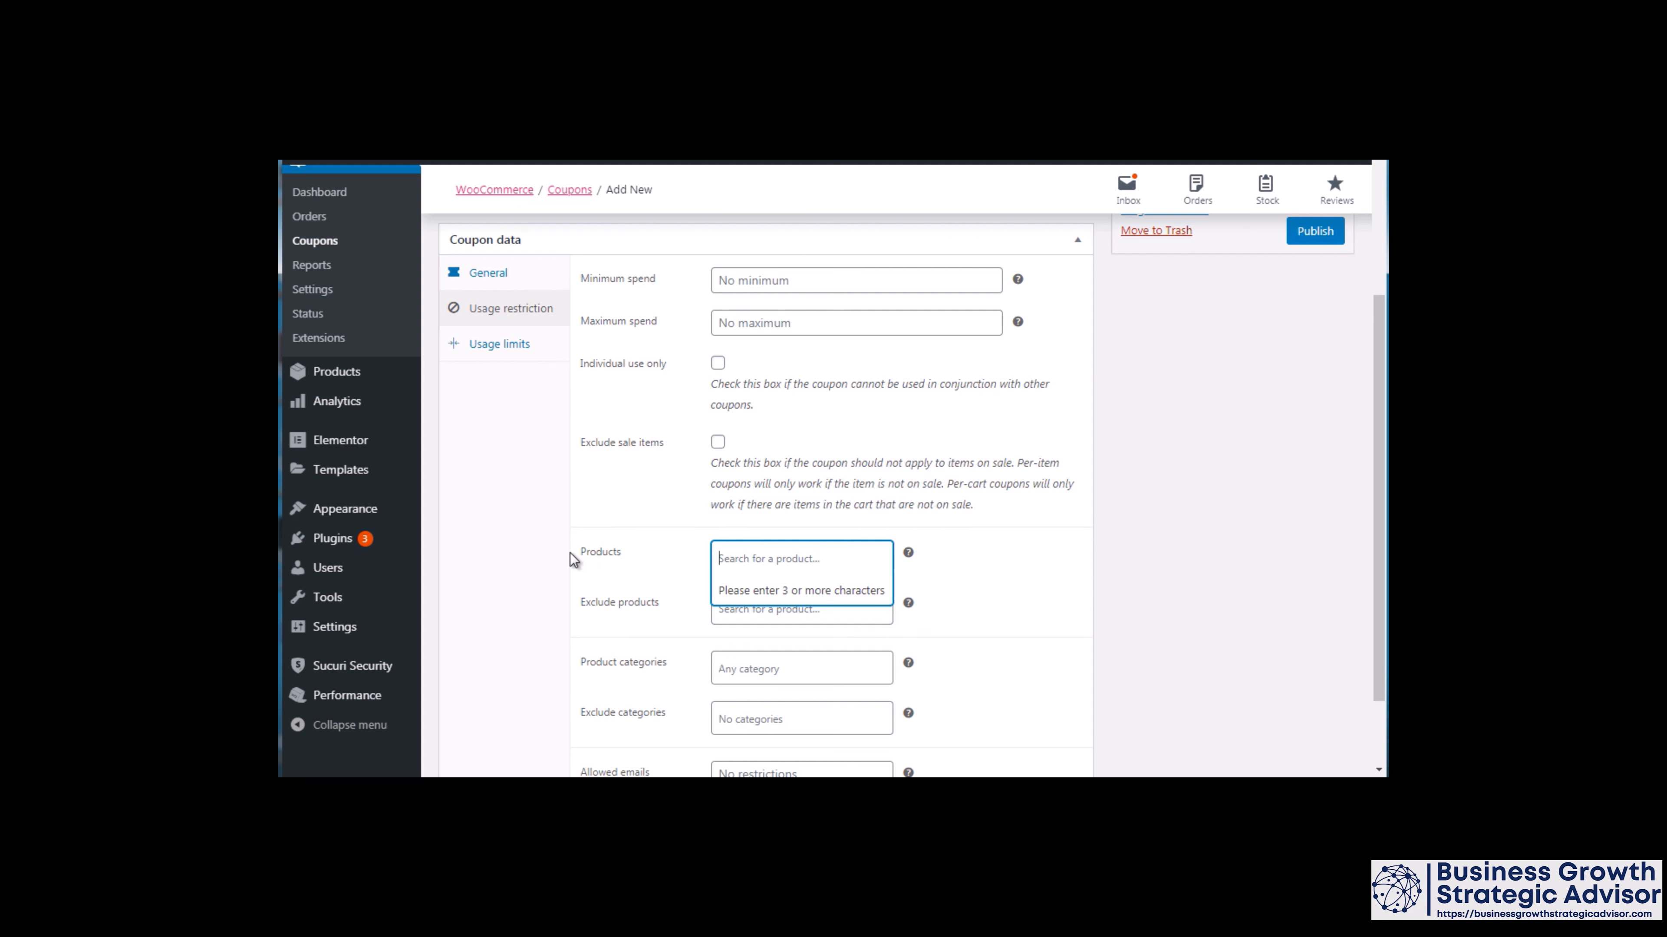
pyautogui.click(551, 558)
pyautogui.scroll(-2, 551, 558)
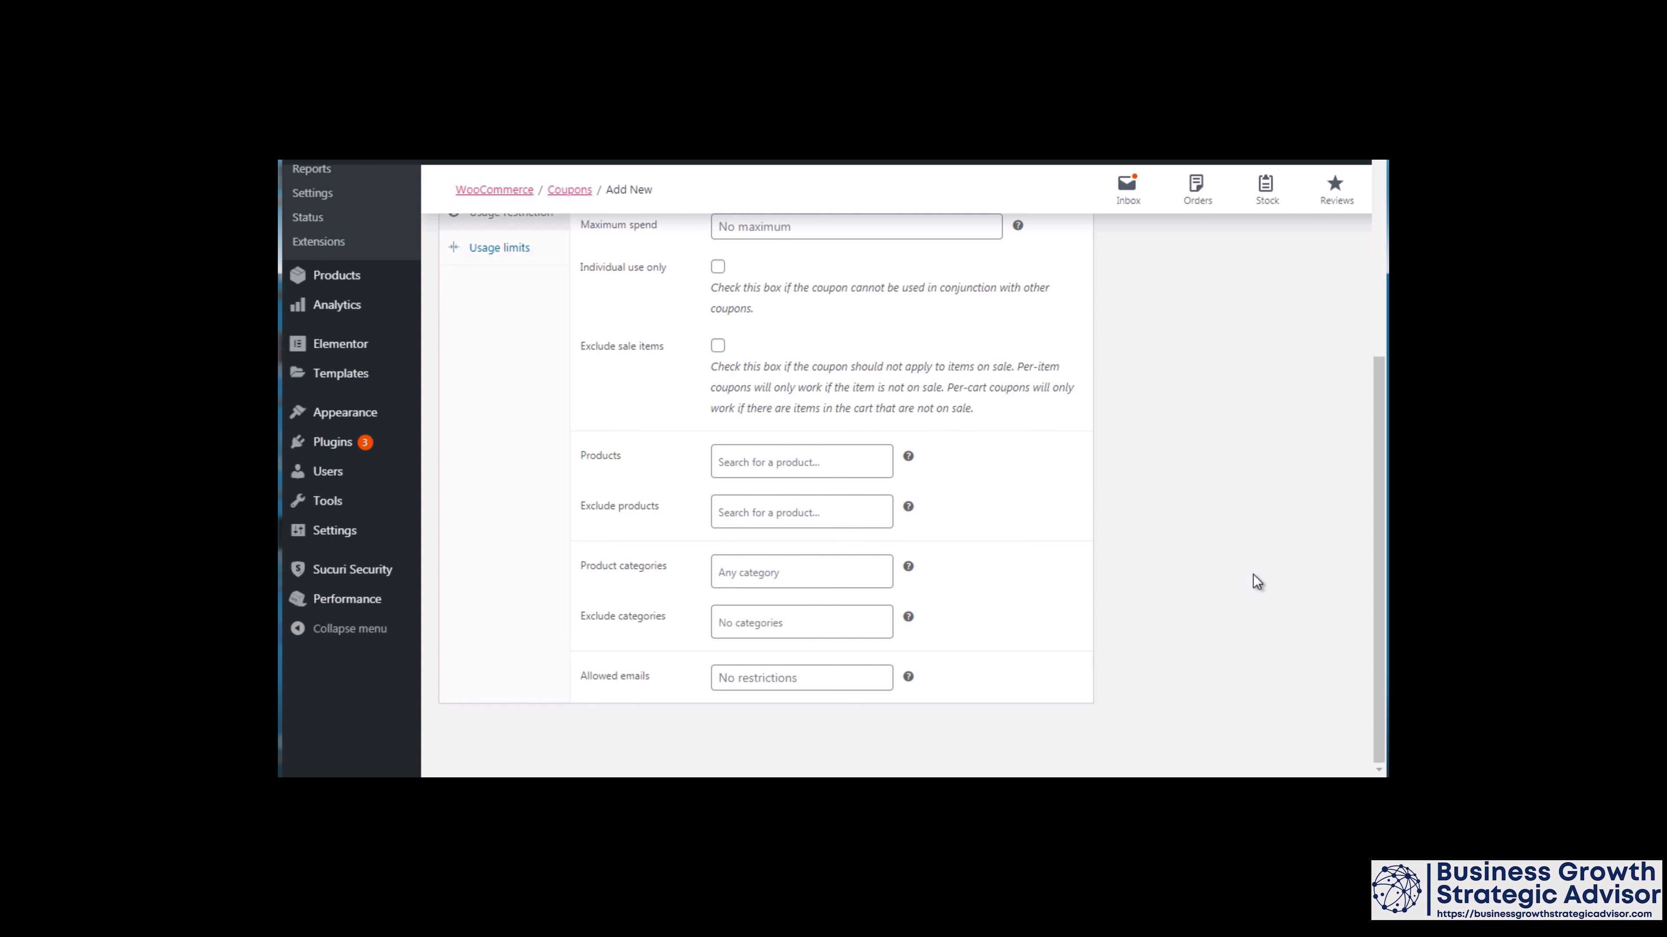
pyautogui.moveTo(1378, 553); pyautogui.dragTo(1381, 433)
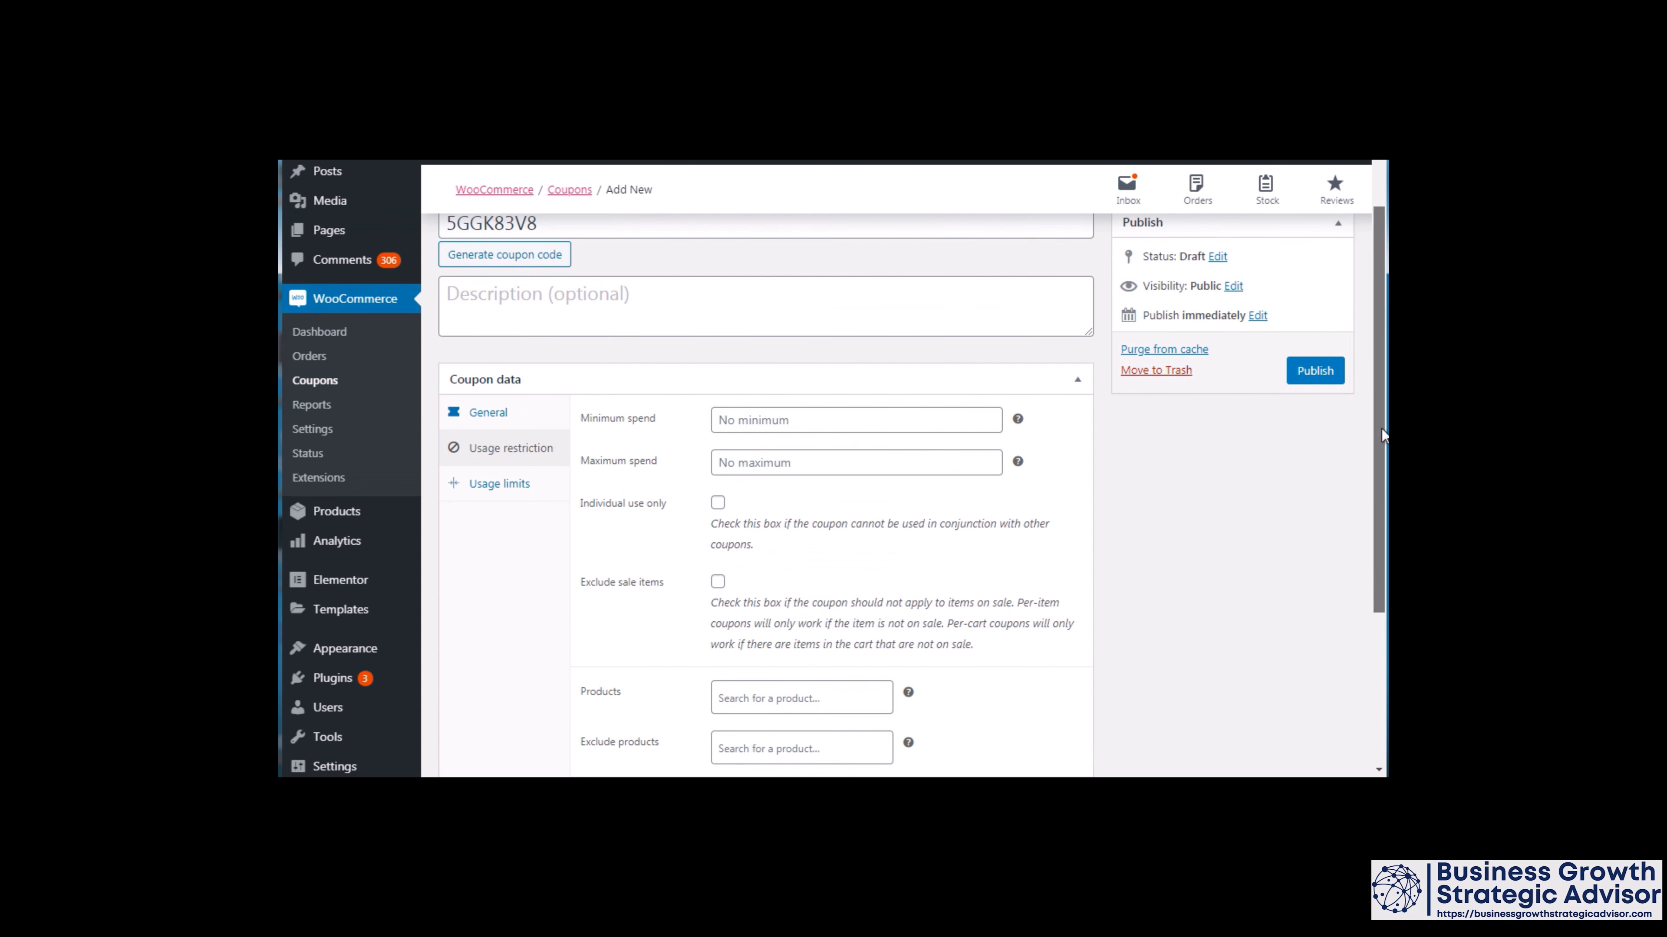
pyautogui.click(498, 483)
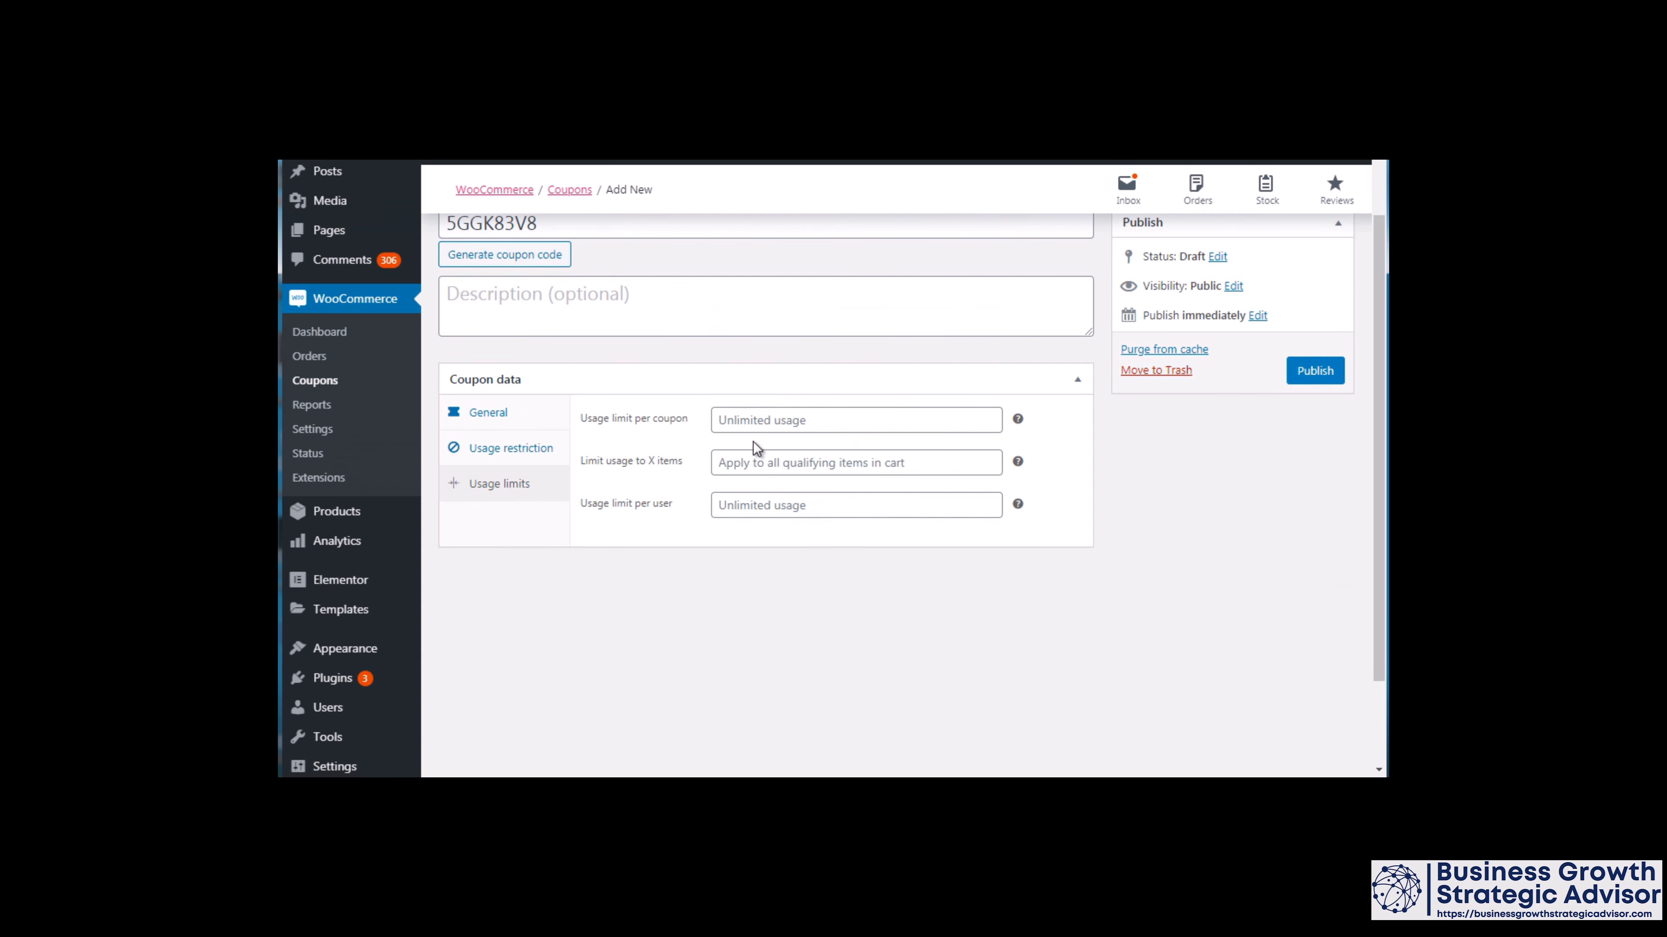
# Step: Set the coupon's usage limit per coupon to 100
pyautogui.click(714, 385)
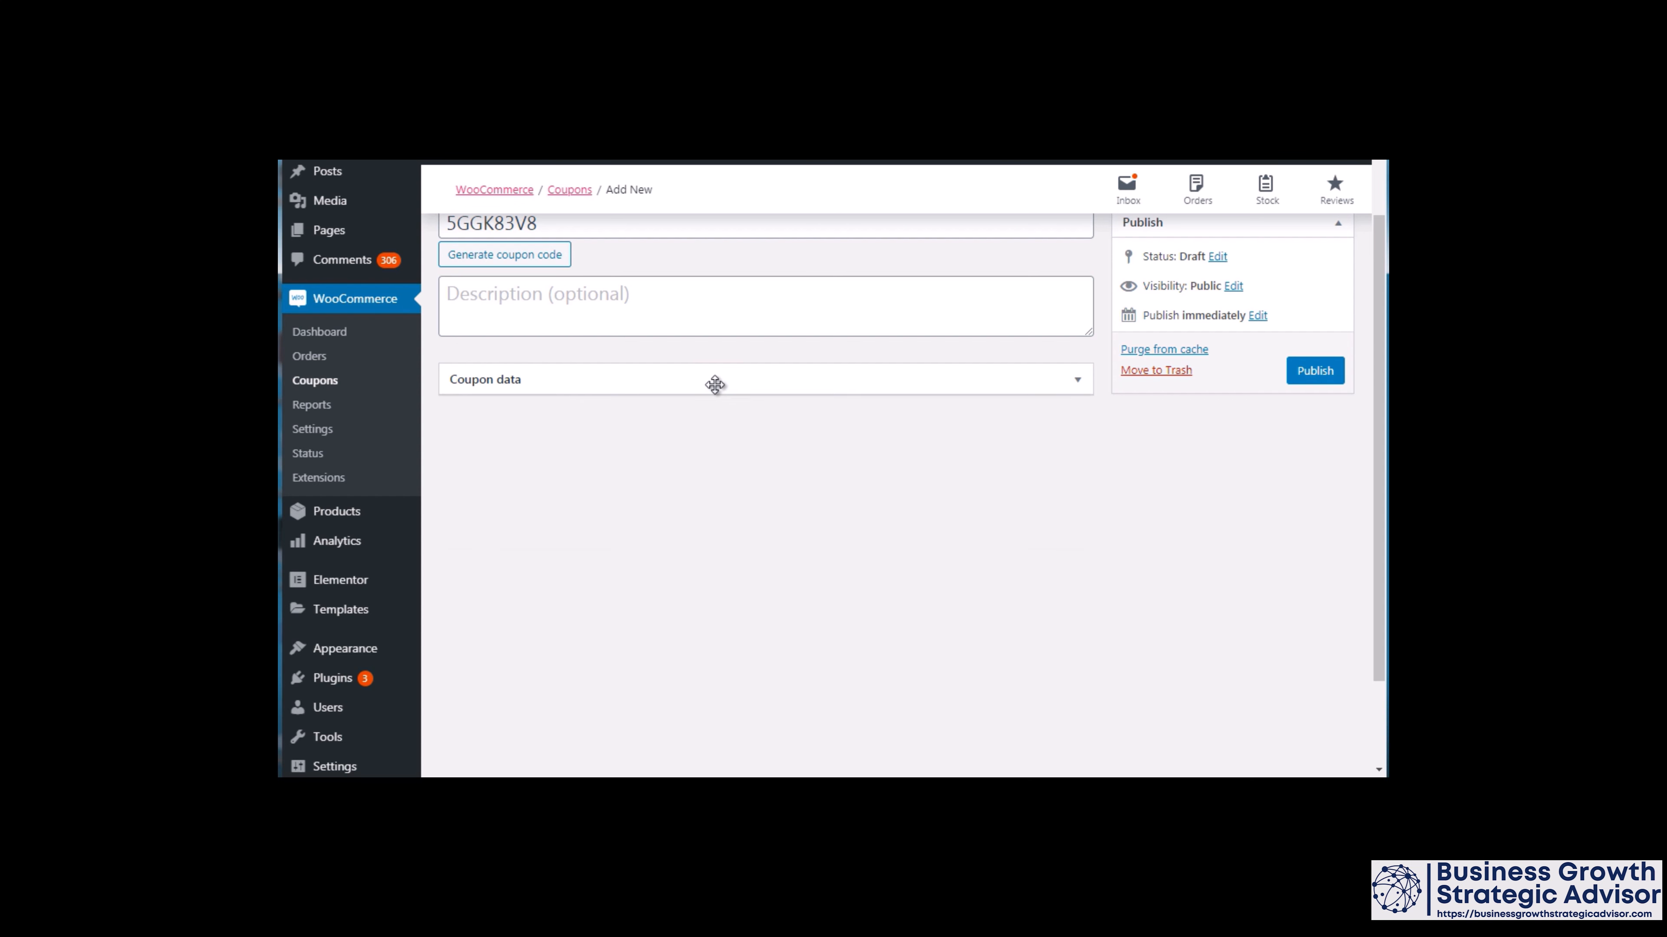
pyautogui.click(715, 385)
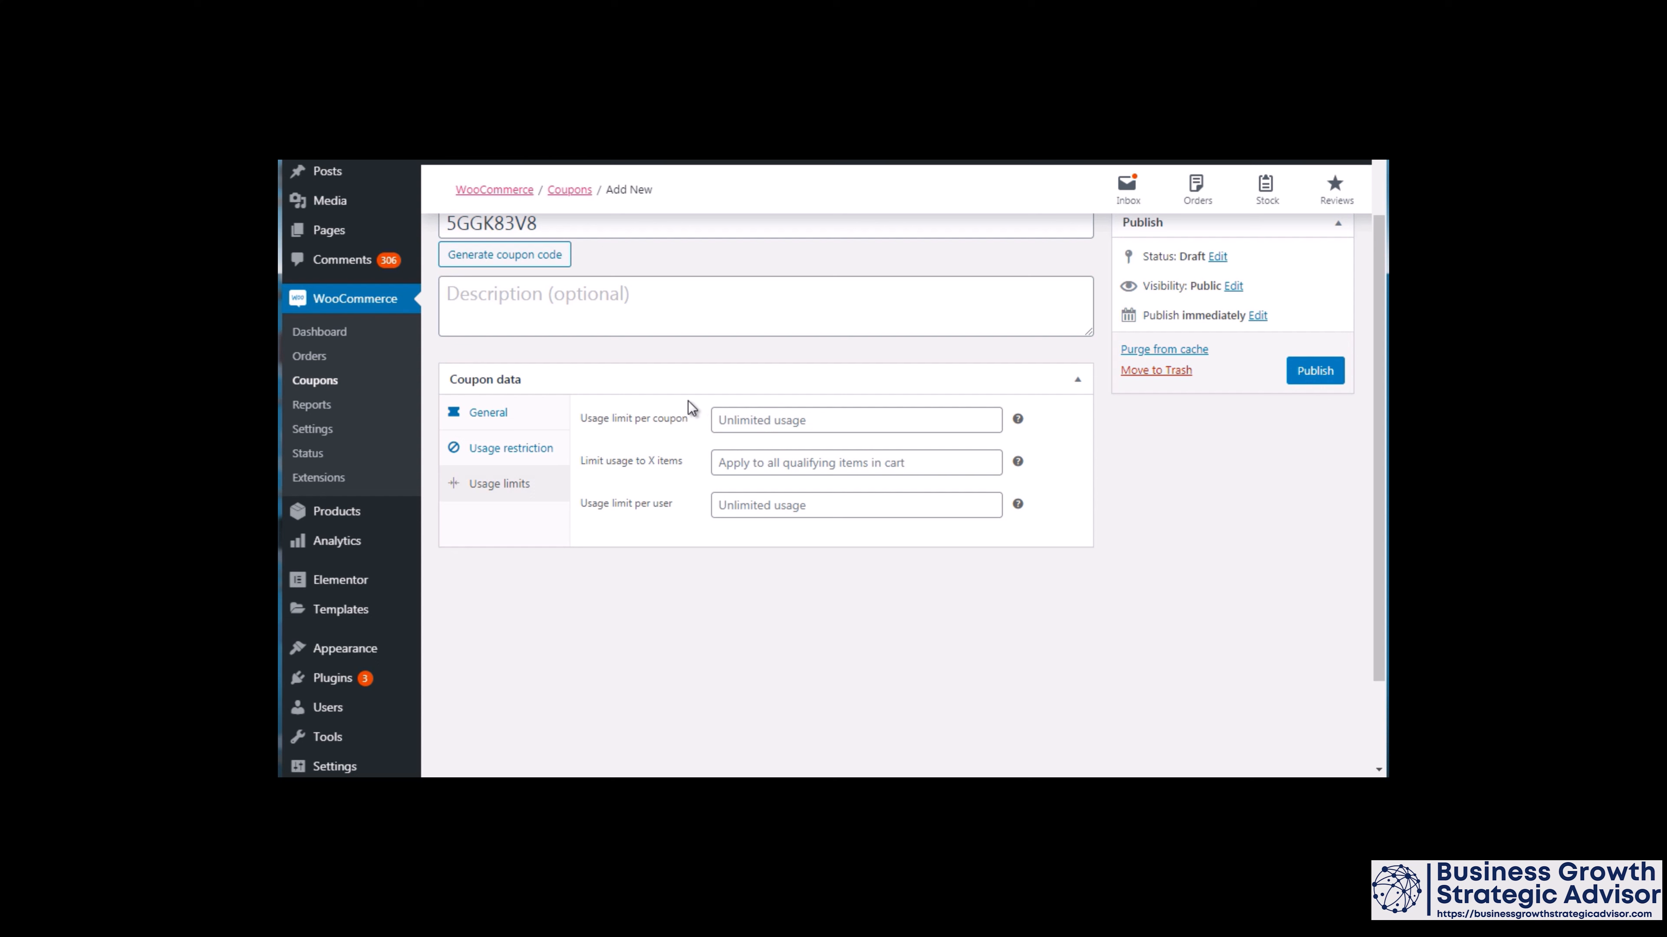
pyautogui.click(755, 421)
pyautogui.write('100')
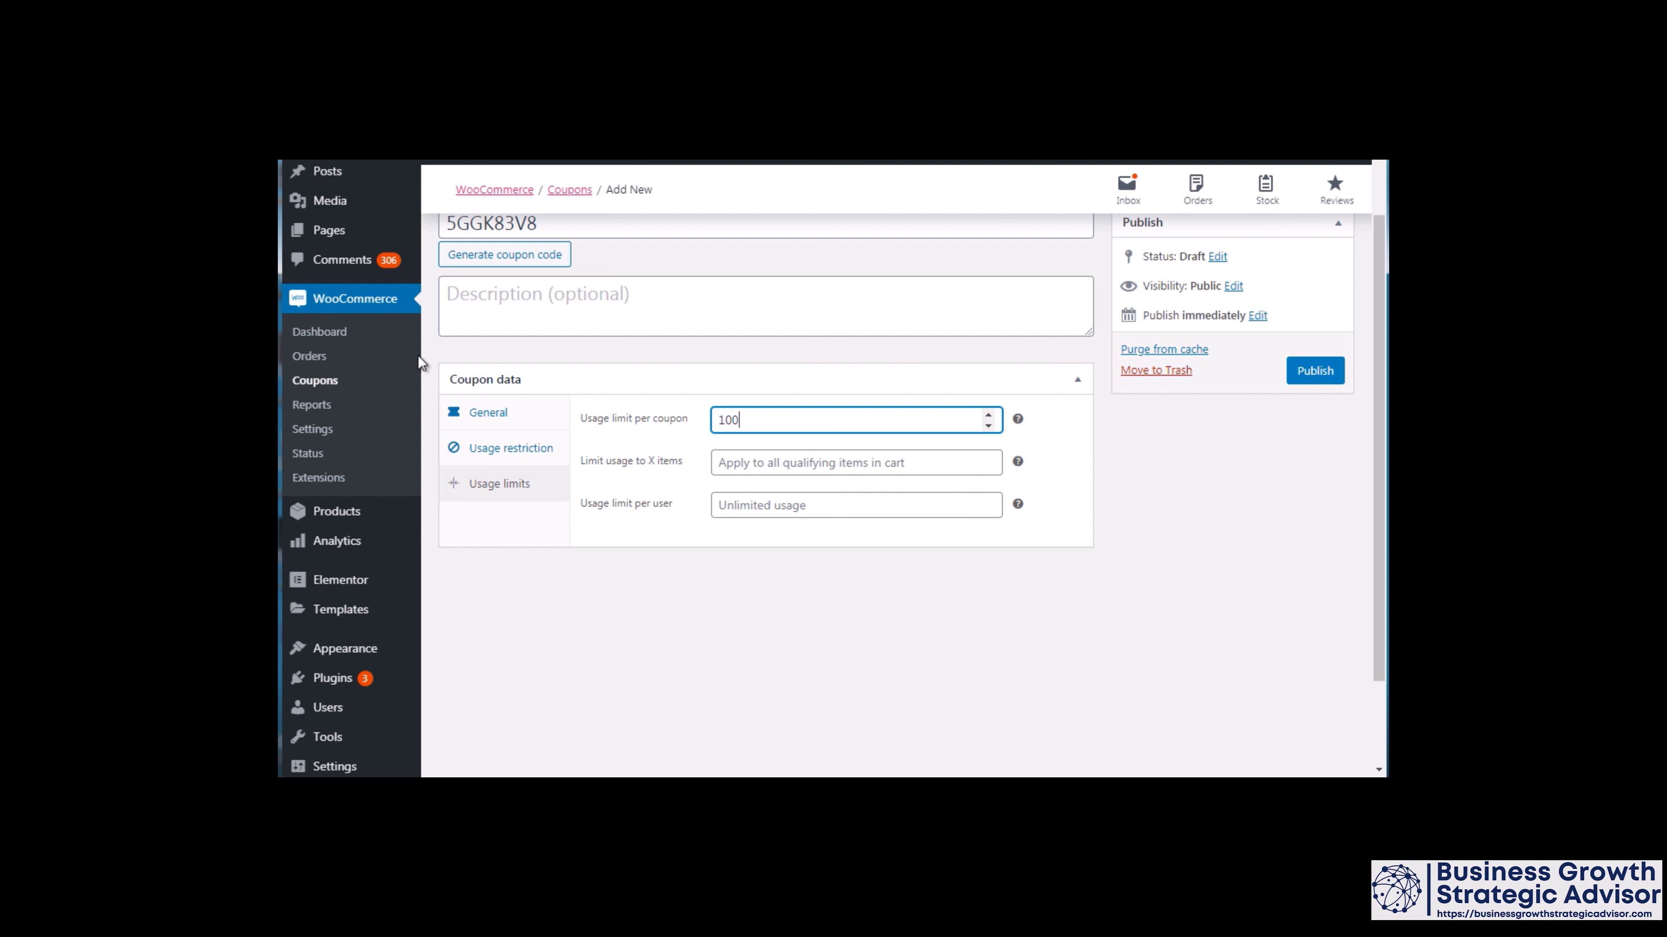
# Step: Leave the coupon without saving it and view the WooCommerce order reports
pyautogui.click(312, 405)
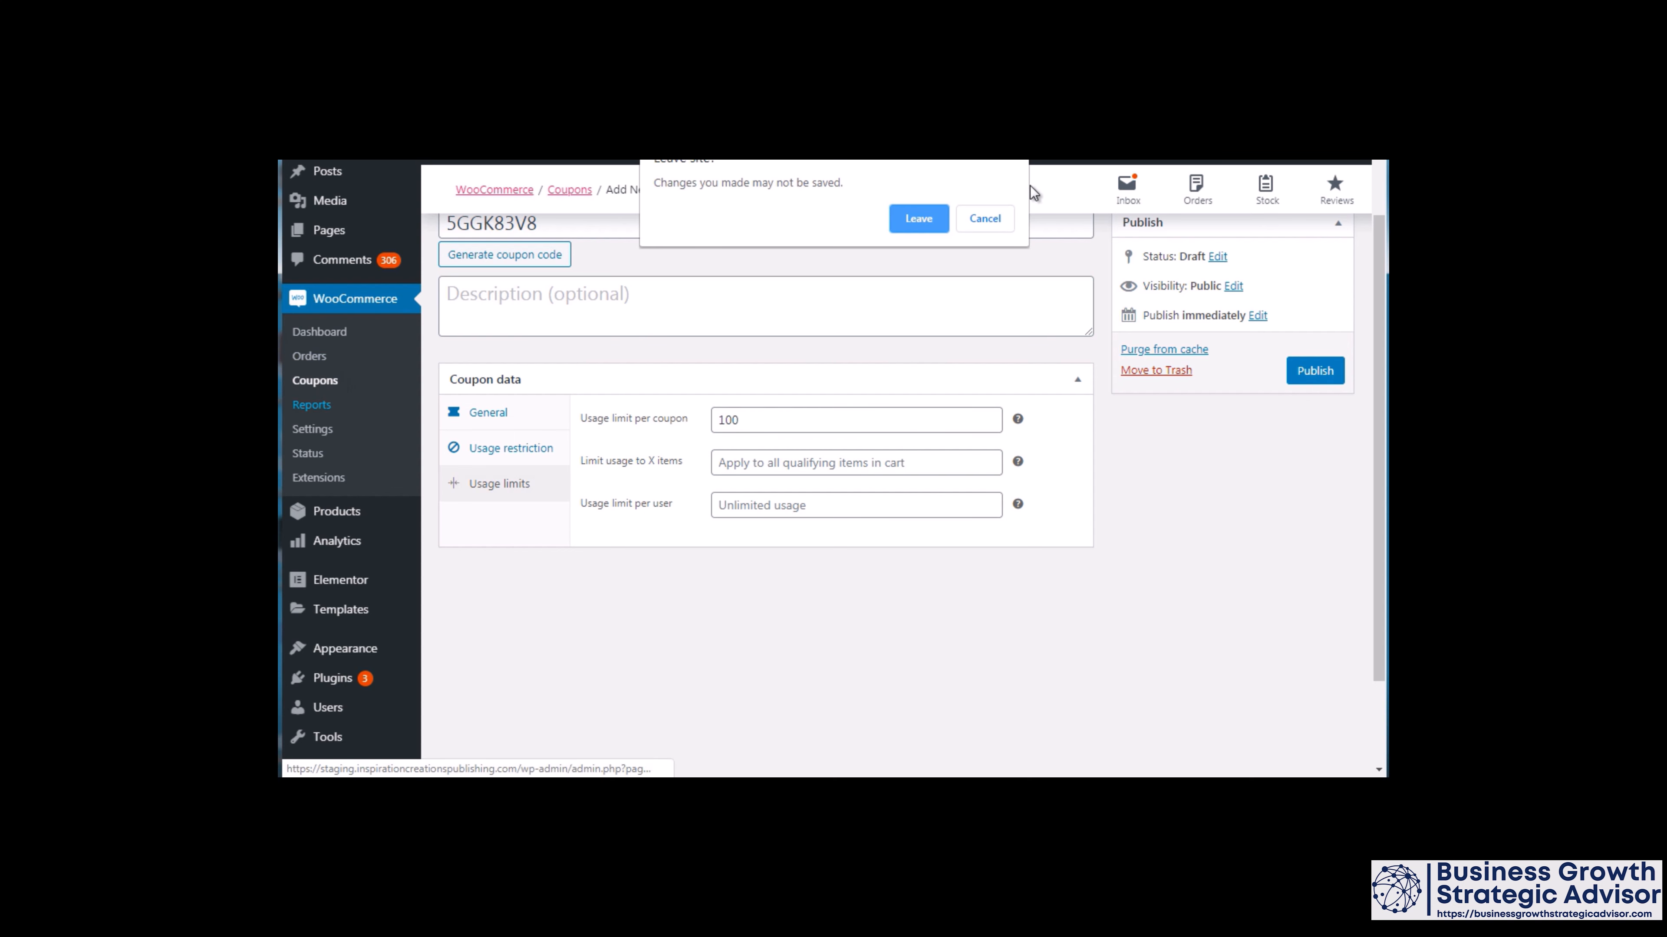
pyautogui.click(932, 228)
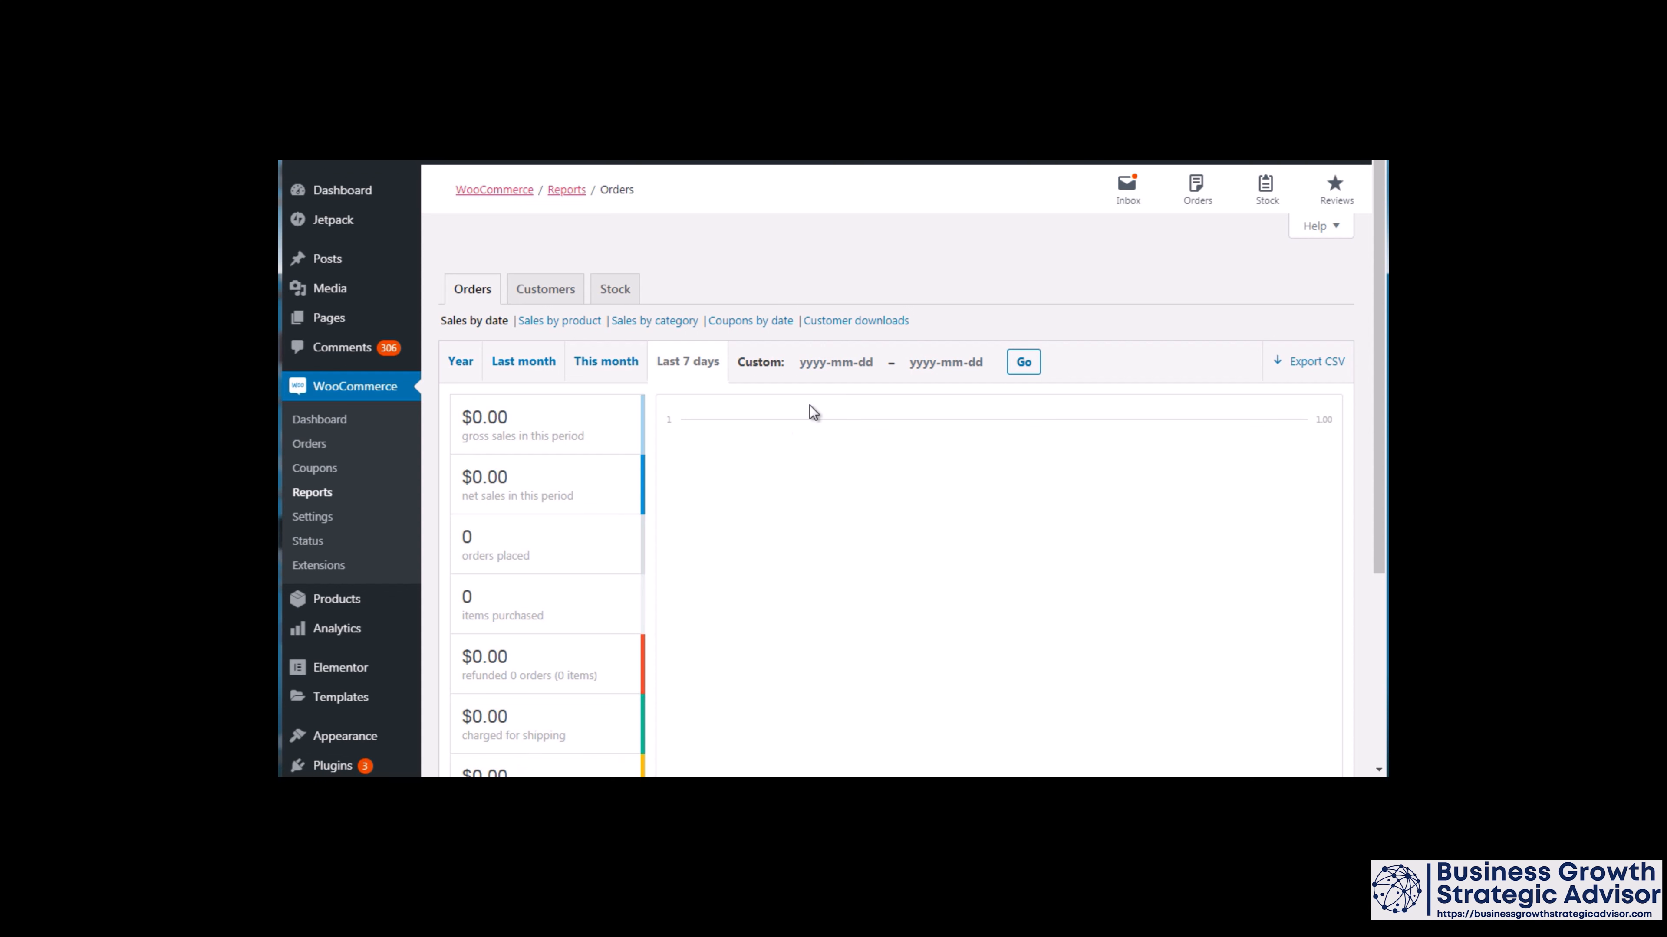
# Step: Examine the WooCommerce settings for the store address and general options, the product and shop page options, and the email notifications
pyautogui.click(312, 517)
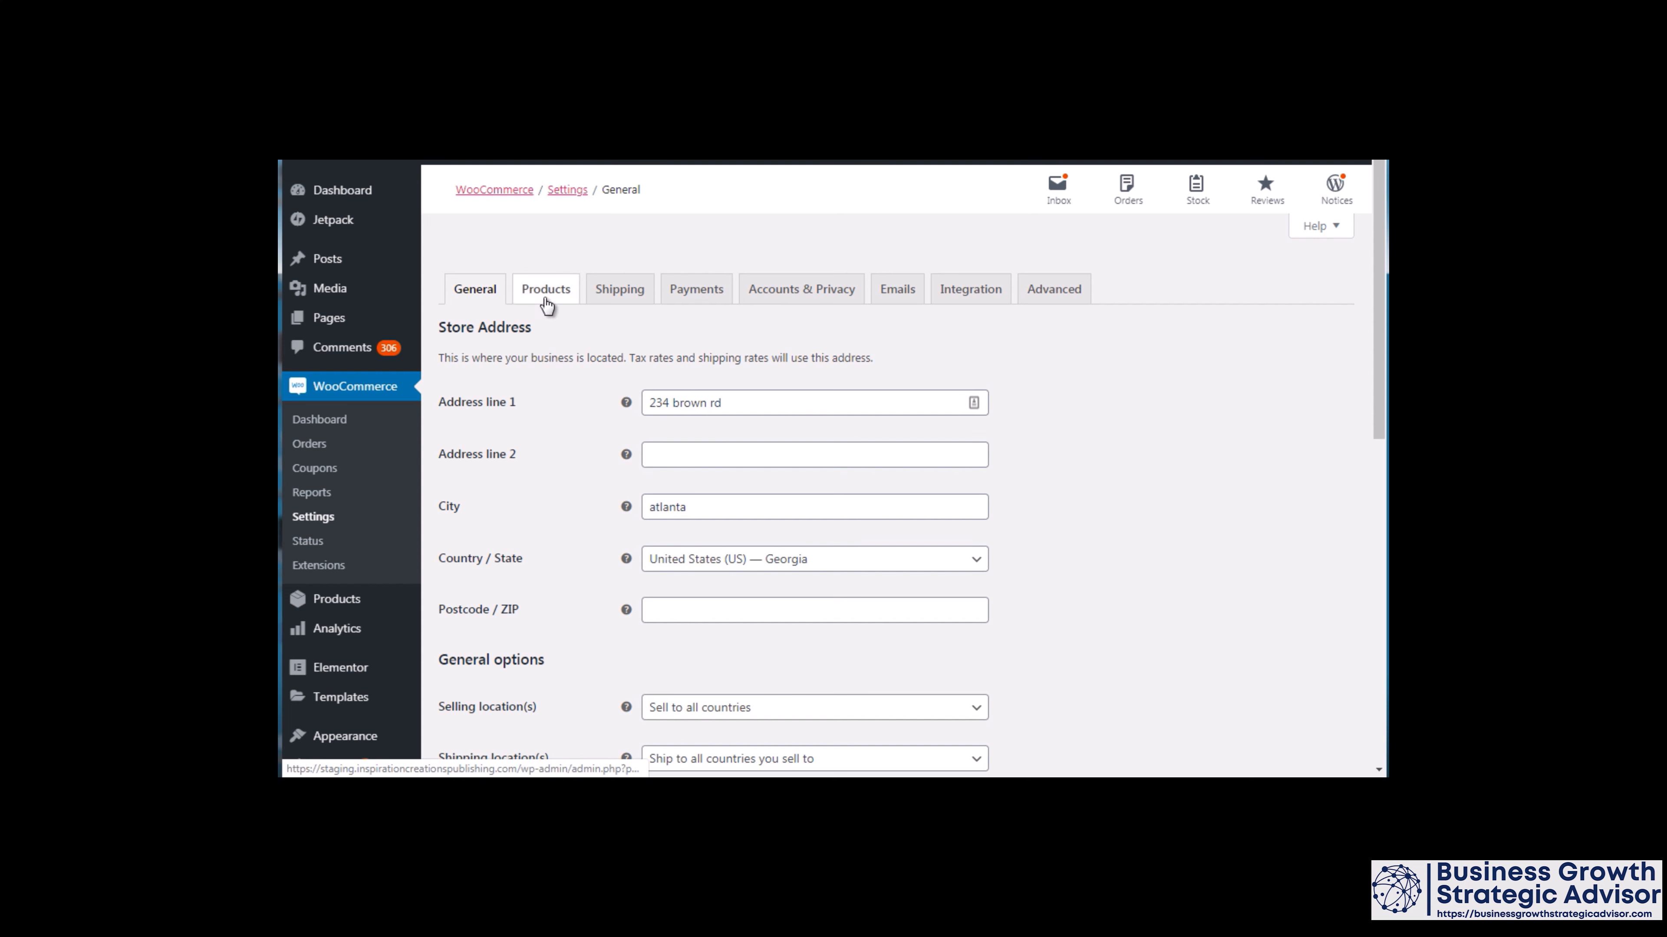
pyautogui.moveTo(1378, 321)
pyautogui.mouseDown()
pyautogui.moveTo(1382, 641)
pyautogui.moveTo(1385, 315)
pyautogui.mouseUp()
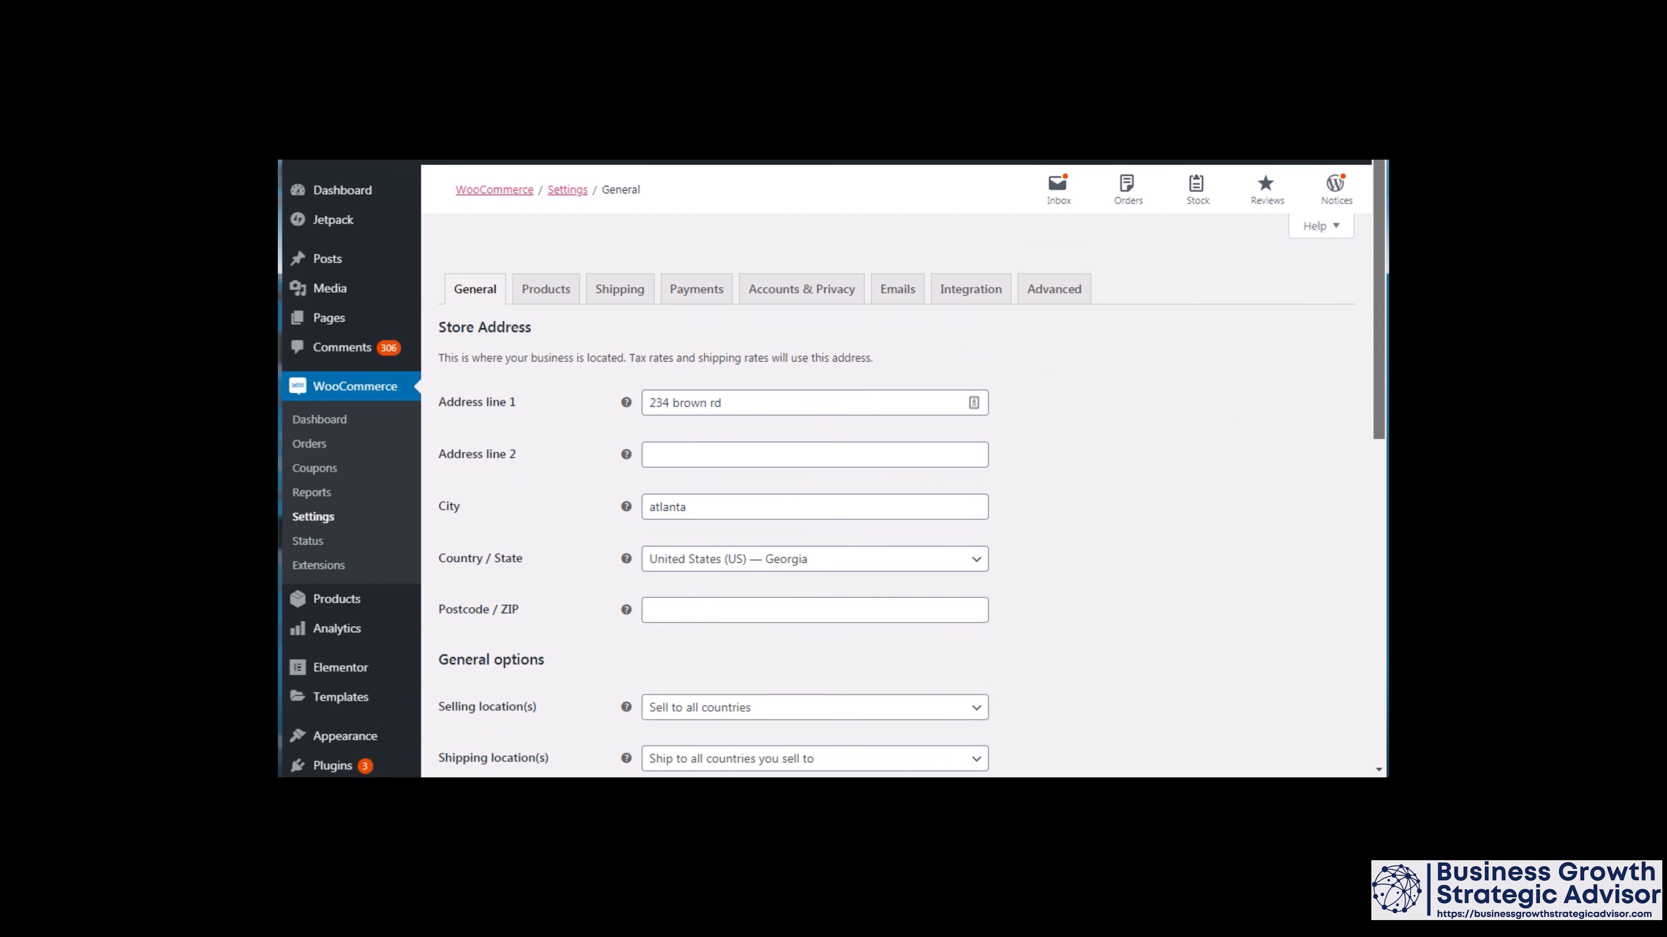
pyautogui.click(554, 305)
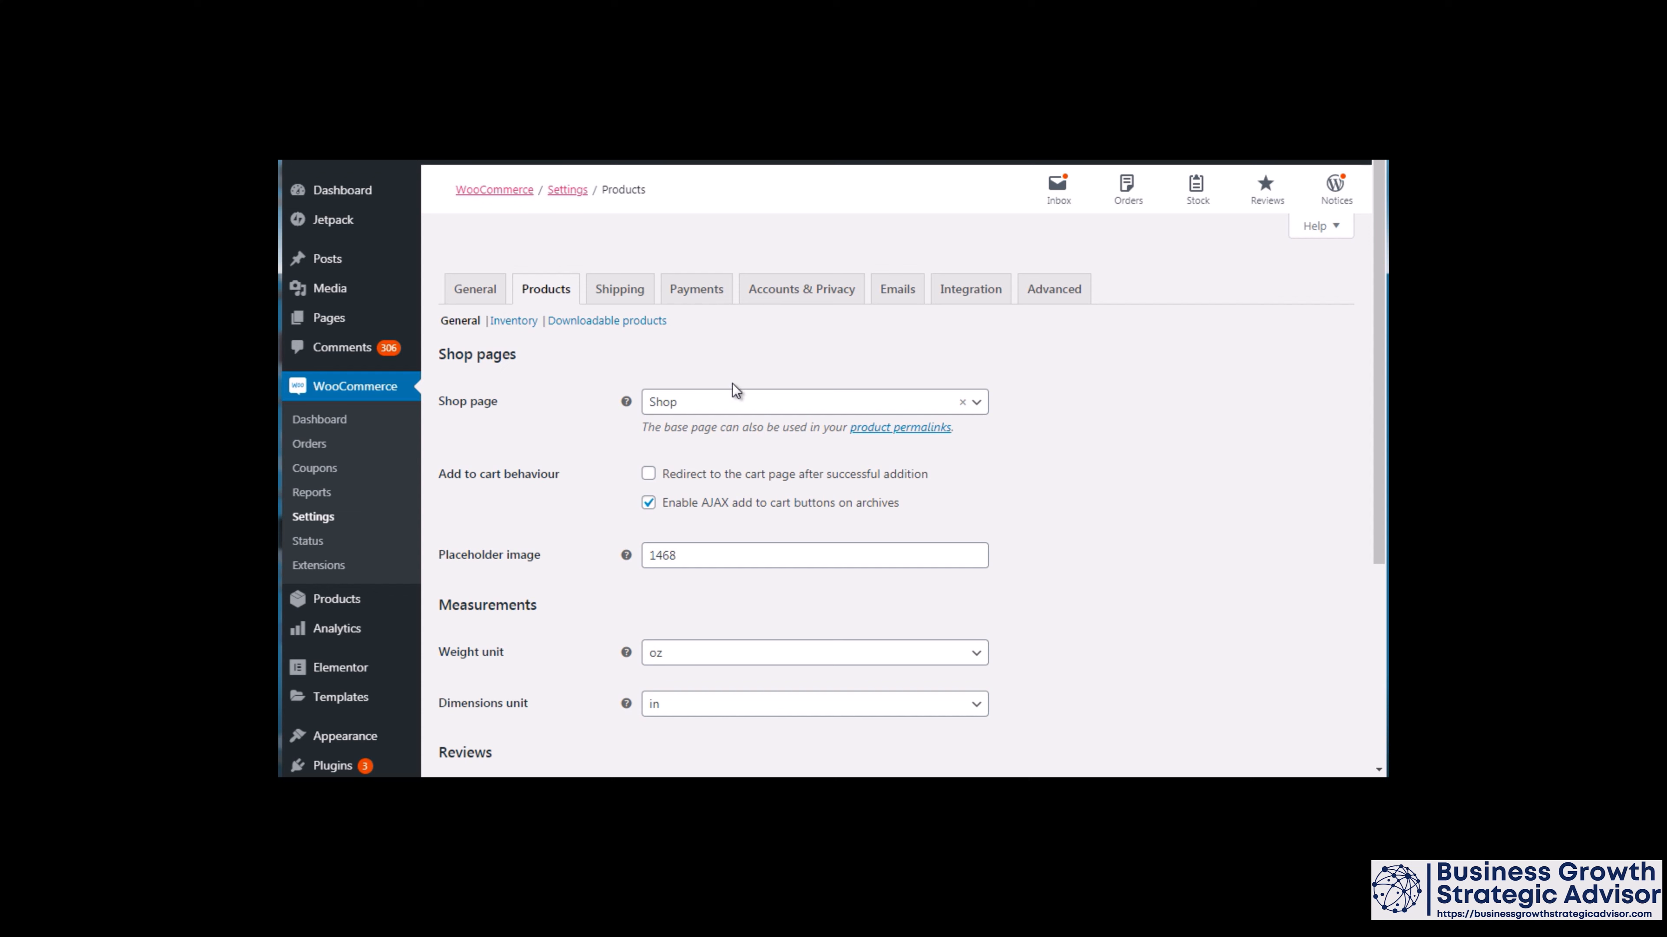
pyautogui.click(701, 414)
pyautogui.click(700, 409)
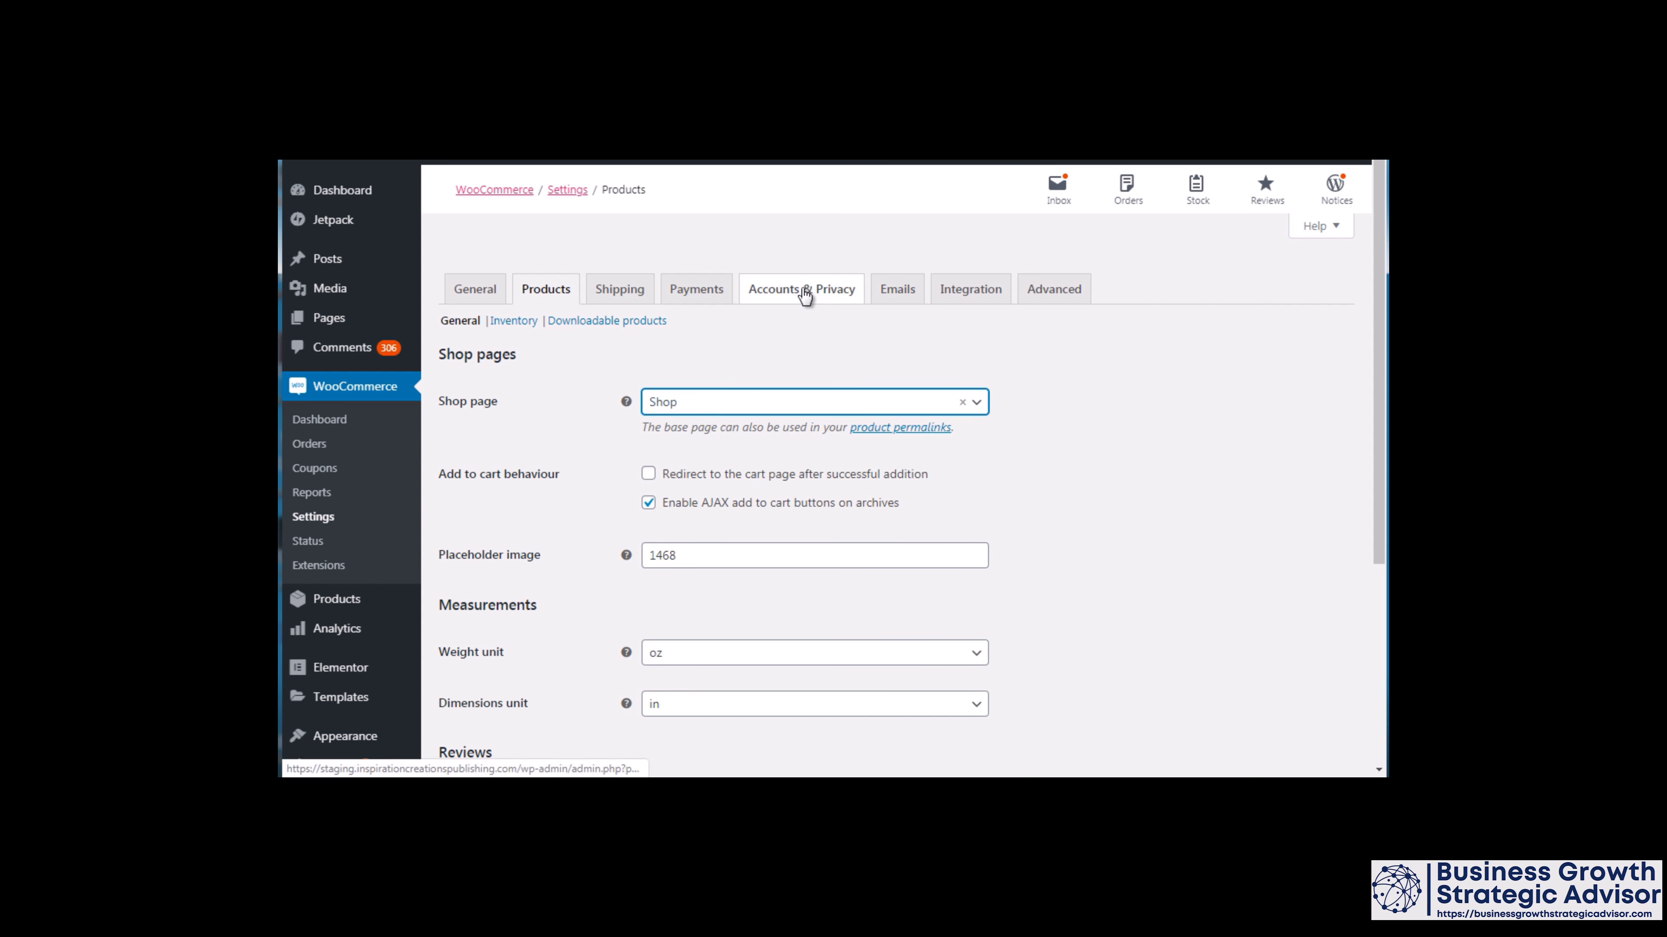
pyautogui.click(886, 296)
pyautogui.scroll(-5, 884, 282)
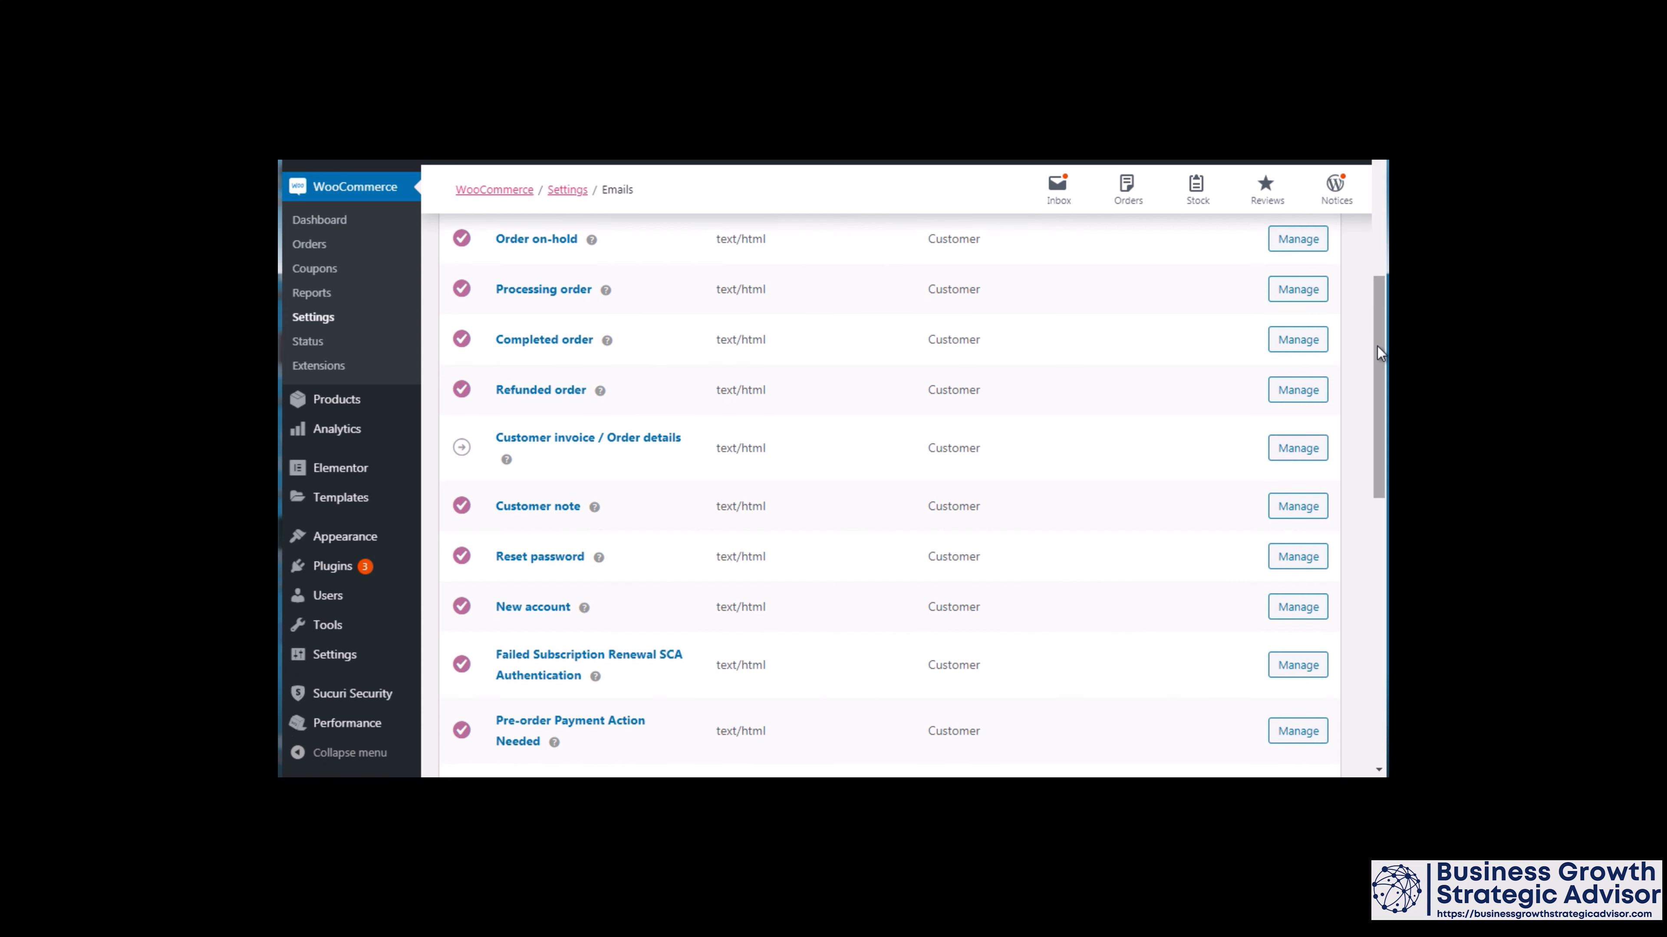